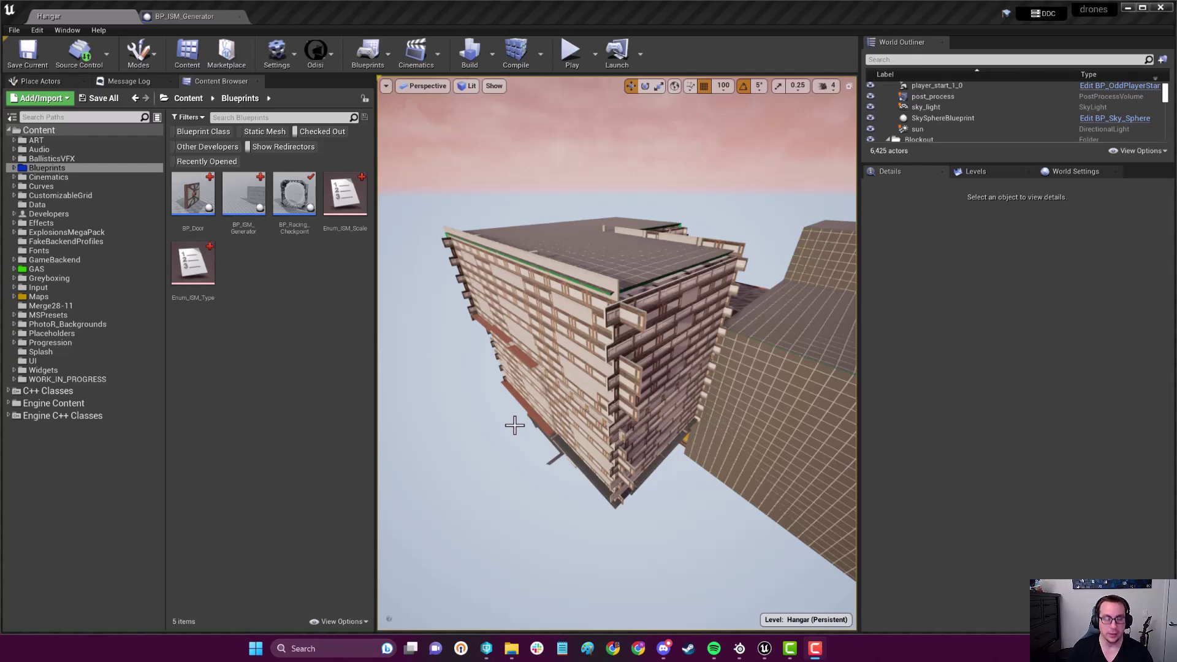
Step: Fly into the hangar and inspect individual wall panels and ceiling pieces
right_drag(701, 427, 701, 428)
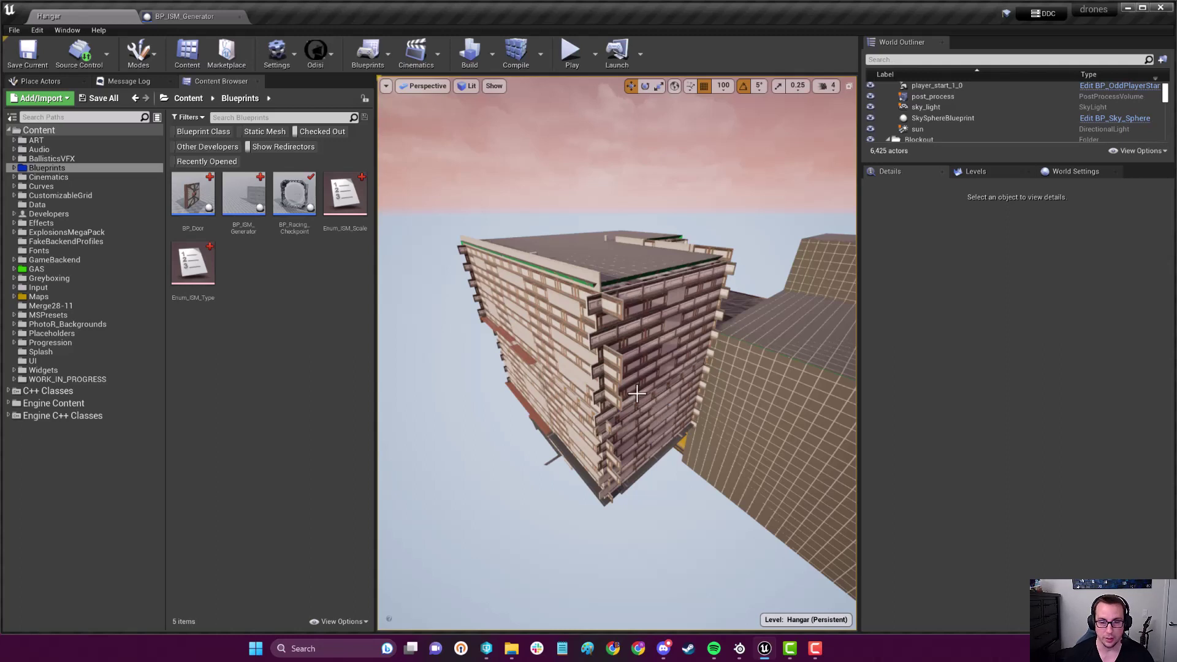
right_drag(706, 396, 706, 396)
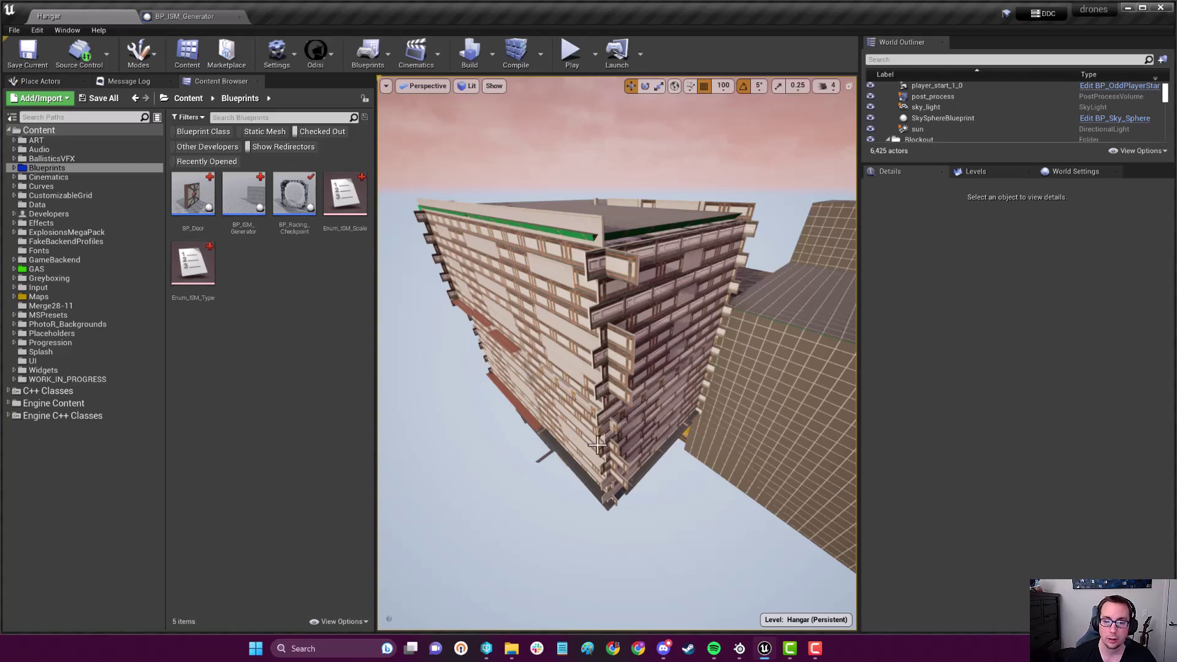
click(611, 500)
right_drag(612, 500, 611, 500)
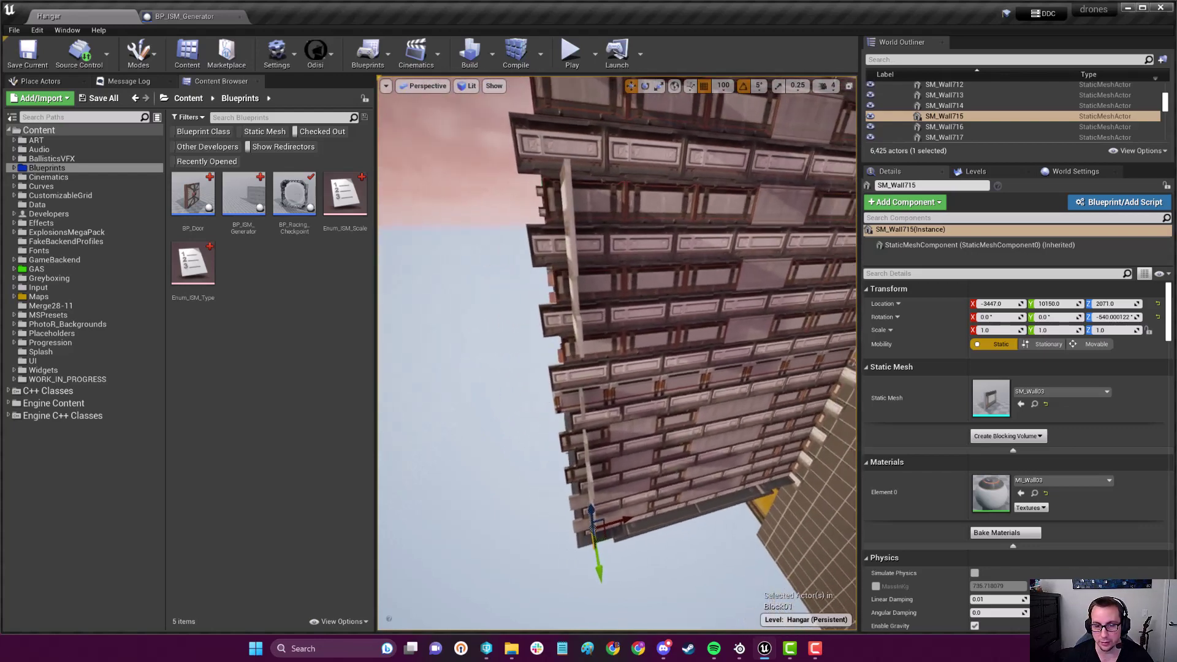
right_drag(734, 450, 734, 450)
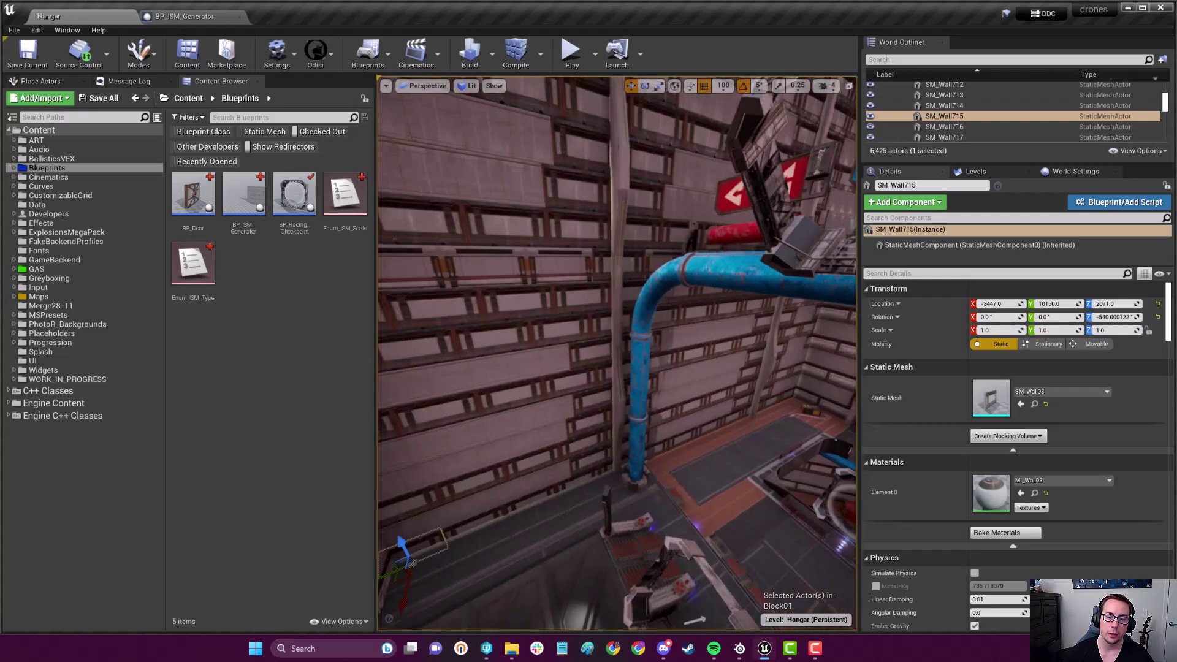
right_drag(744, 447, 744, 447)
click(660, 432)
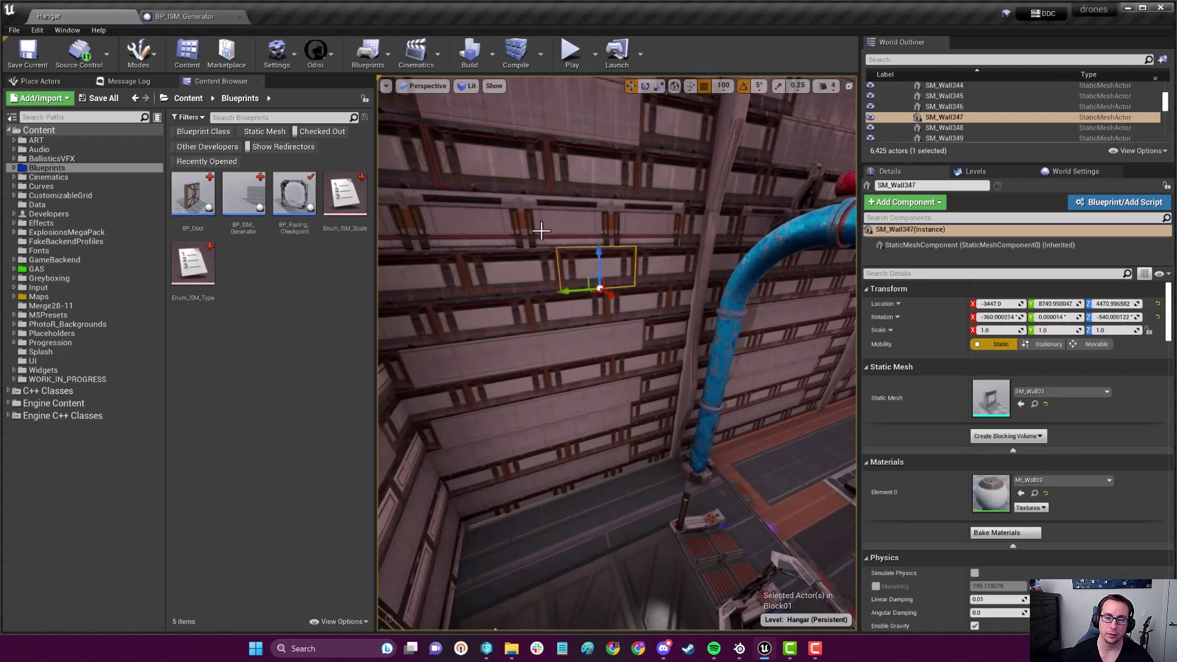
right_drag(509, 173, 607, 259)
mouse_move(601, 343)
right_down()
mouse_move(613, 383)
mouse_move(635, 297)
right_up()
click(662, 209)
right_drag(718, 480, 700, 442)
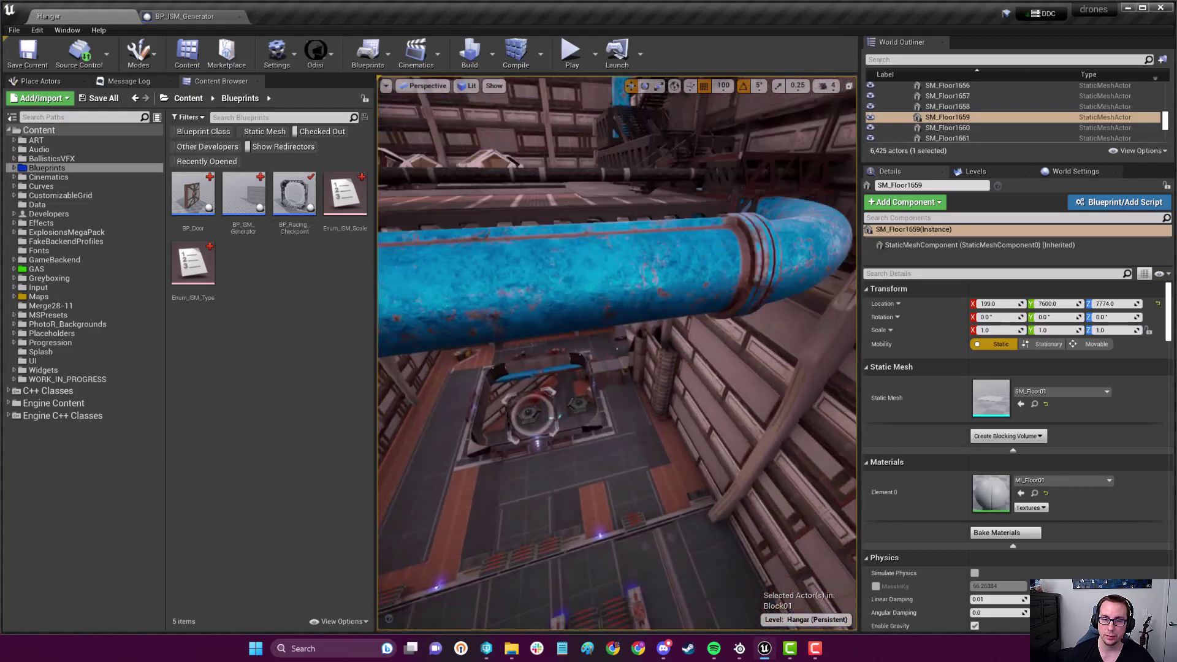
Step: Select floor tiles near the ARE marking, ending on SM_Floor824
right_drag(677, 398, 676, 397)
click(675, 398)
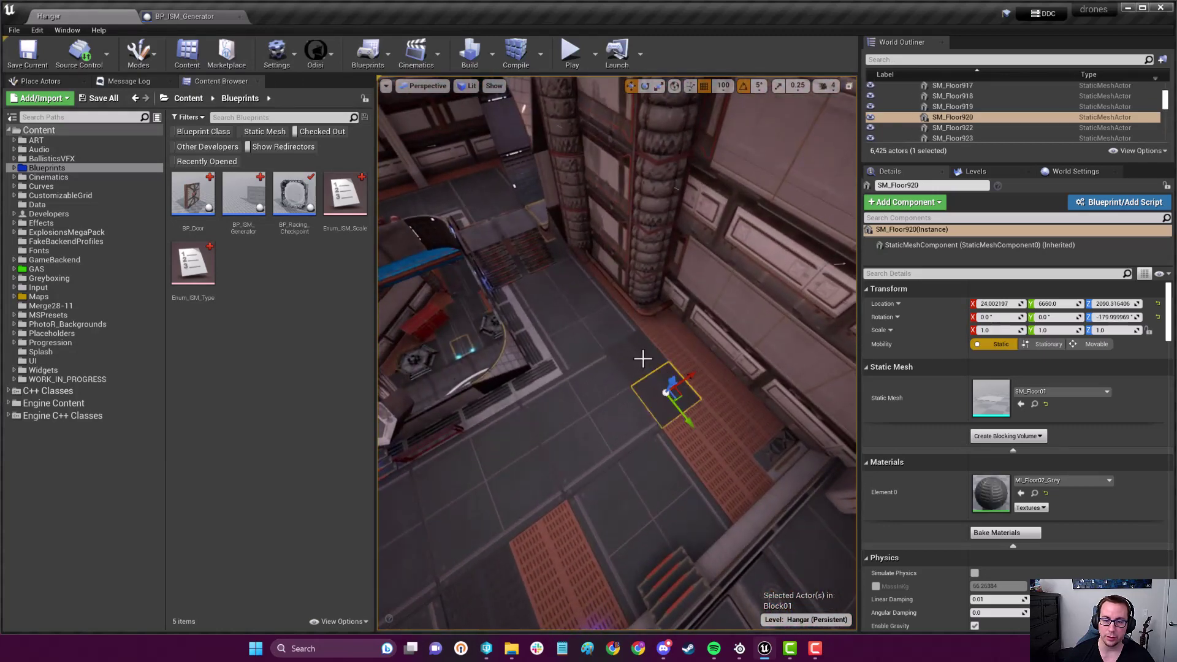
click(633, 348)
click(669, 329)
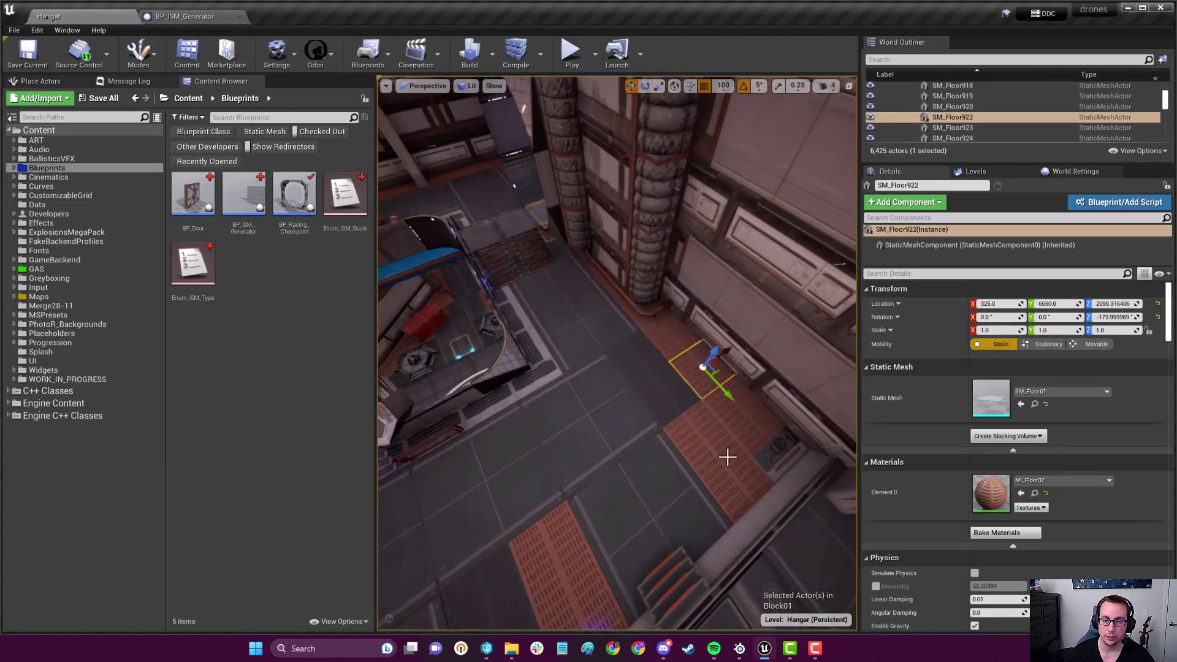
click(787, 444)
right_drag(787, 445, 714, 409)
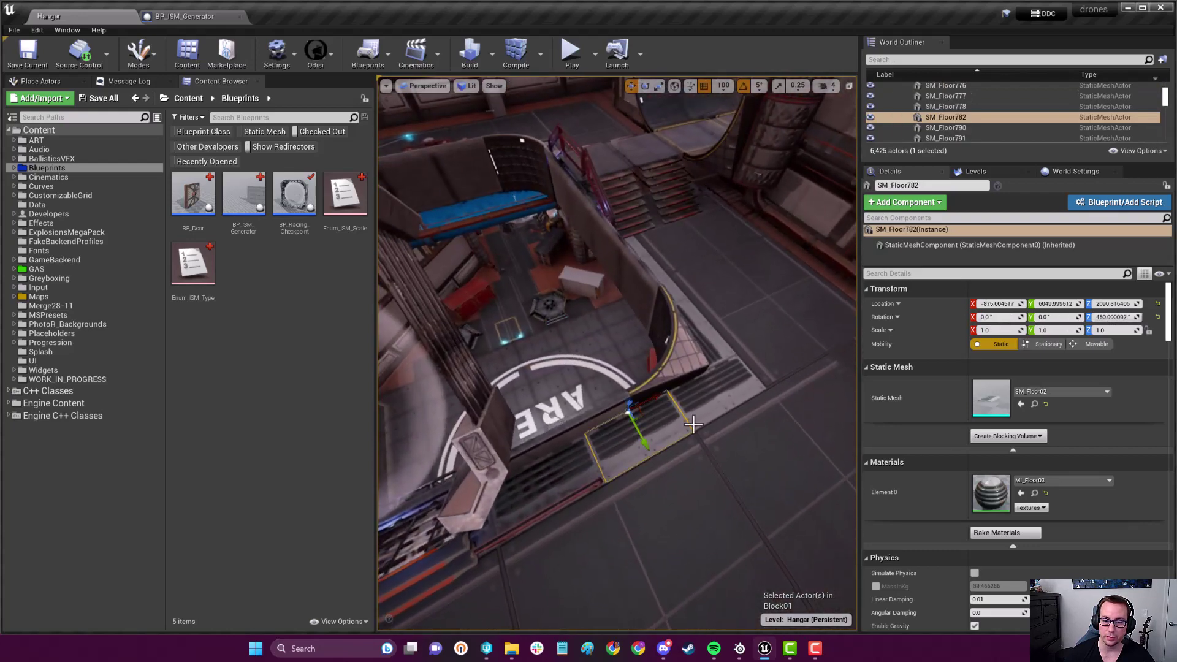
click(712, 333)
click(681, 308)
click(699, 354)
mouse_move(699, 354)
right_down()
mouse_move(656, 237)
mouse_move(744, 326)
right_up()
Step: Set position snapping to 1 unit and nudge SM_Floor824 slightly
click(724, 88)
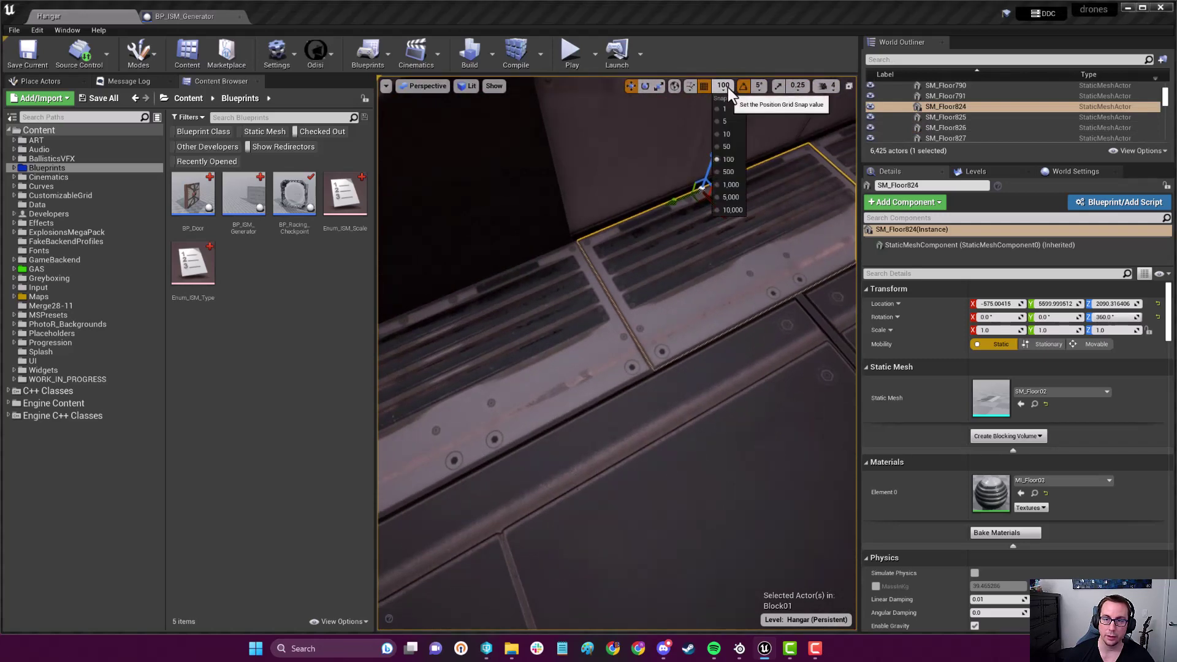
click(728, 110)
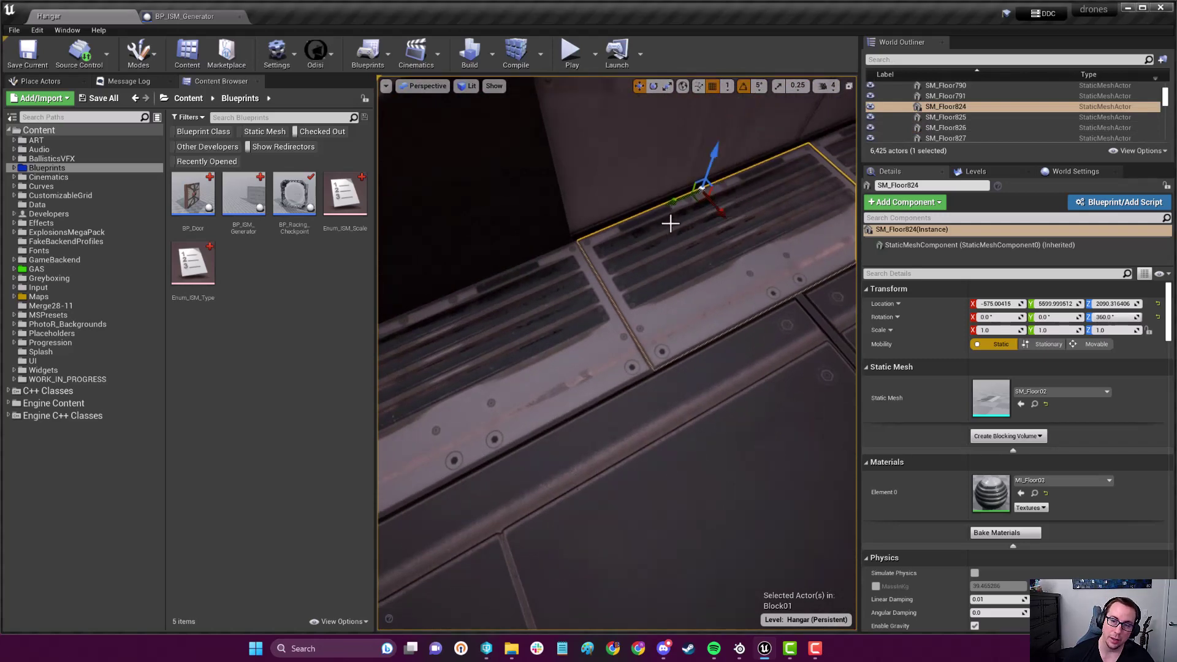
mouse_move(672, 204)
mouse_down()
mouse_move(686, 224)
mouse_move(705, 192)
mouse_up()
Step: Move SM_Floor824 along Y with 50-unit snapping, then fly out over the wall
click(727, 89)
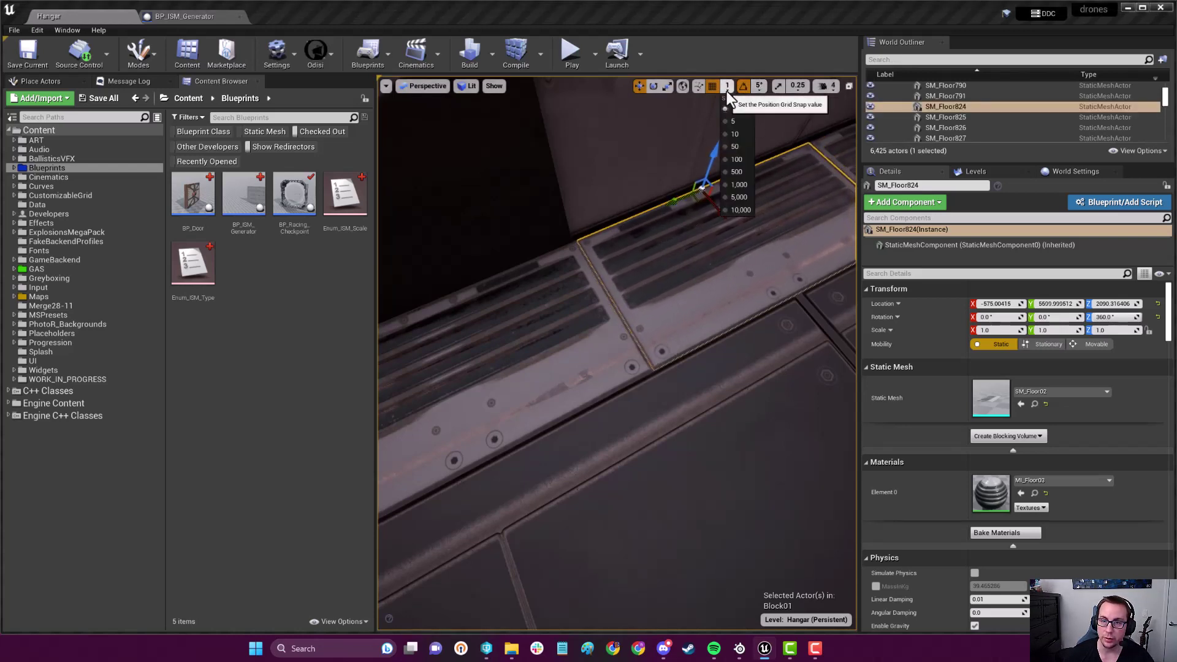
click(737, 146)
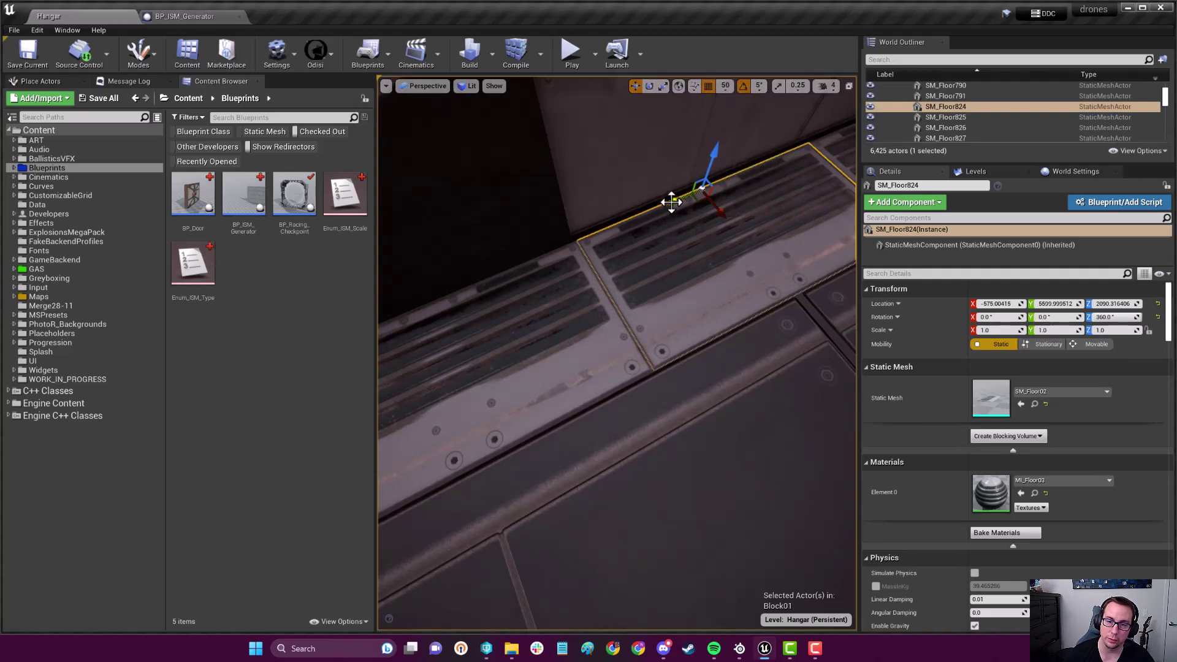
mouse_move(671, 197)
mouse_down()
mouse_move(745, 175)
mouse_move(693, 214)
mouse_move(692, 317)
mouse_up()
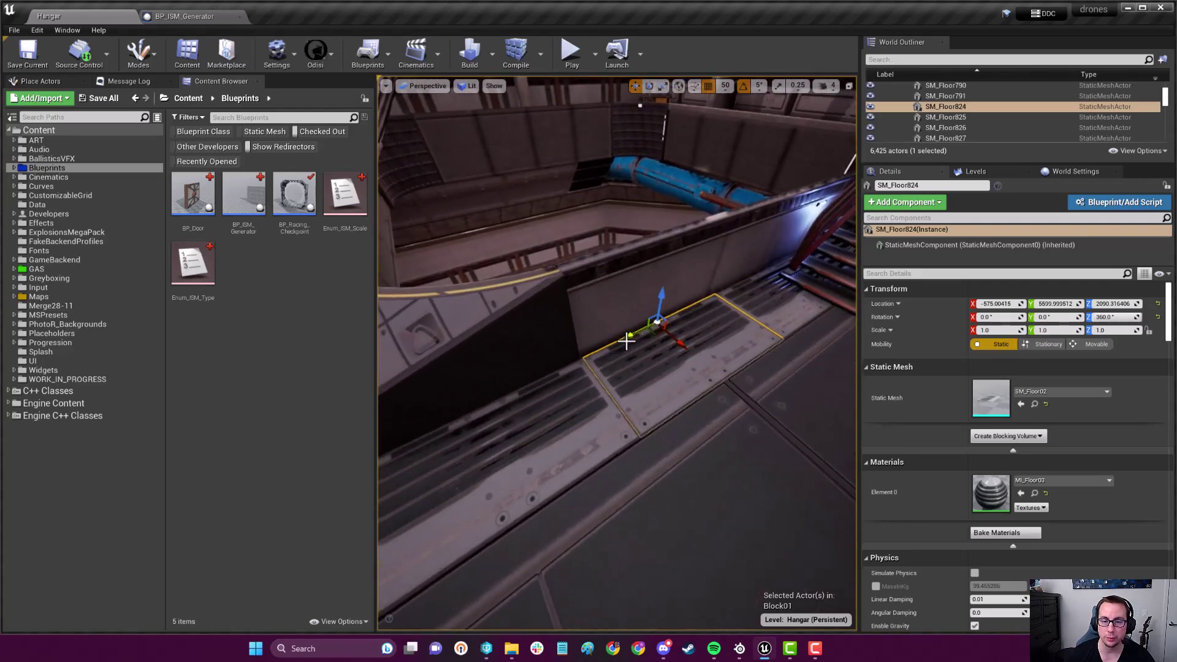
right_drag(661, 426, 661, 386)
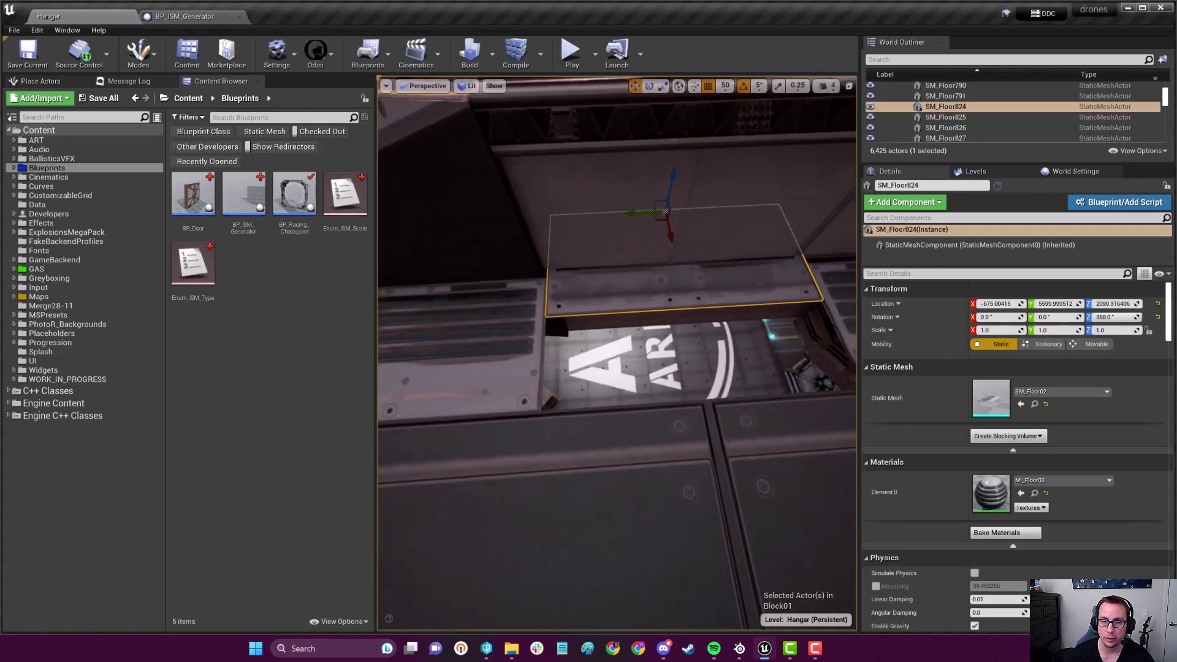
right_drag(675, 304, 677, 305)
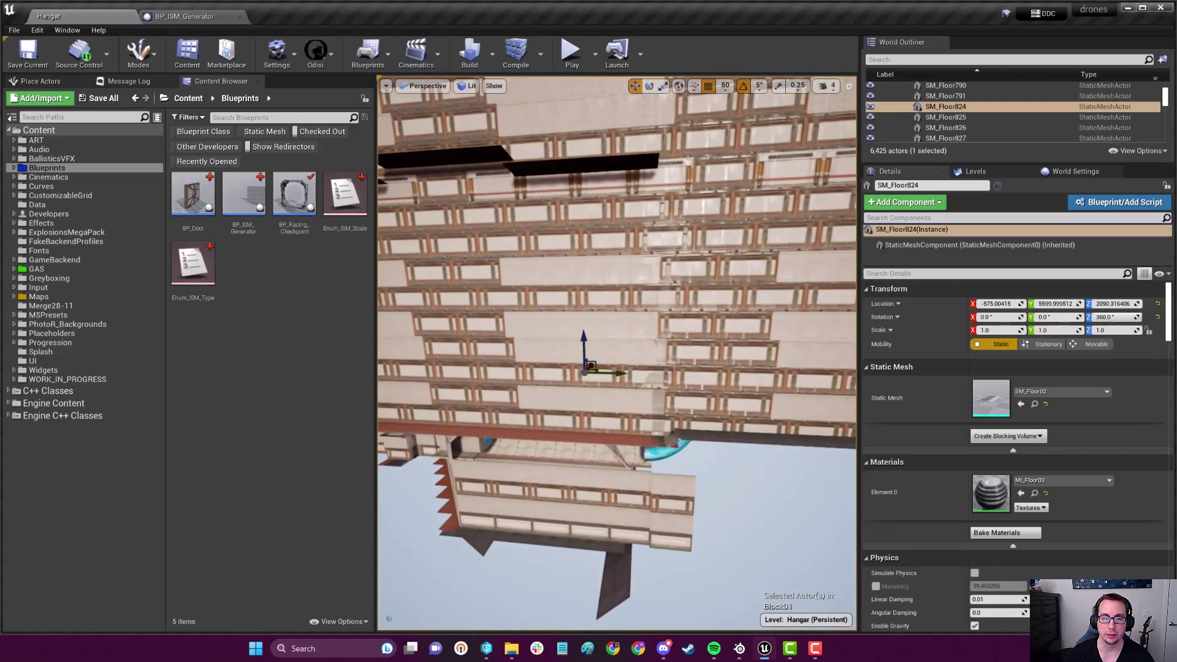
right_drag(676, 304, 677, 304)
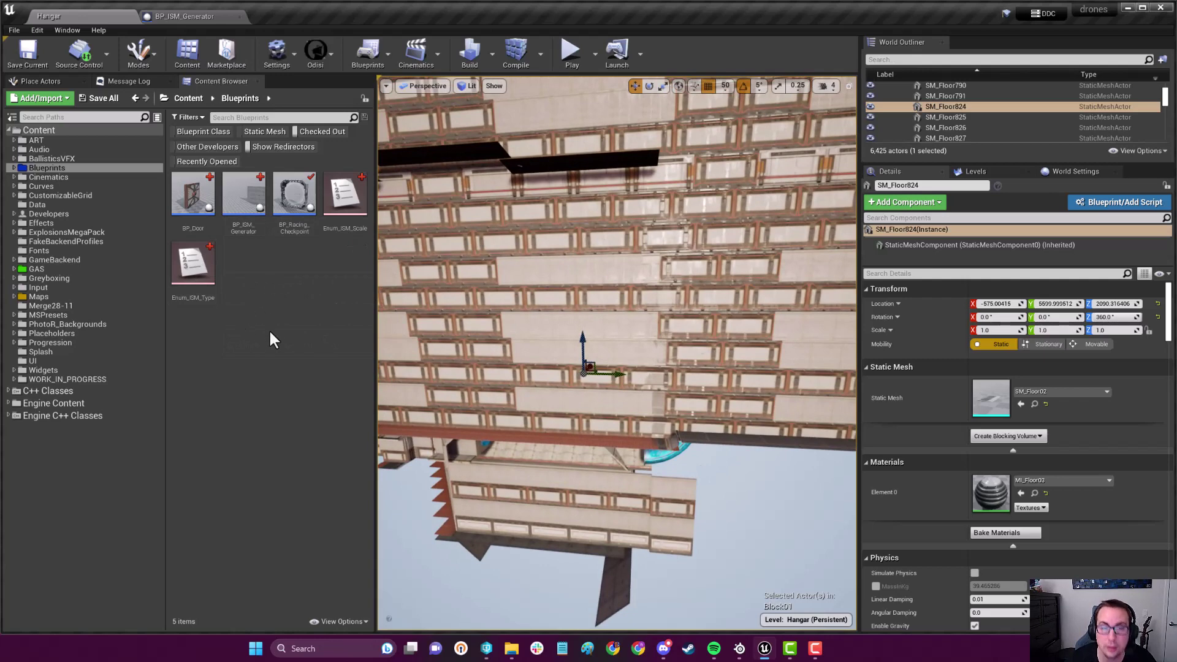
Step: Drag the BP_ISM_Generator asset from the Content Browser into the level
click(246, 197)
mouse_move(246, 196)
mouse_down()
mouse_move(468, 430)
mouse_move(497, 419)
mouse_up()
right_drag(572, 416, 573, 421)
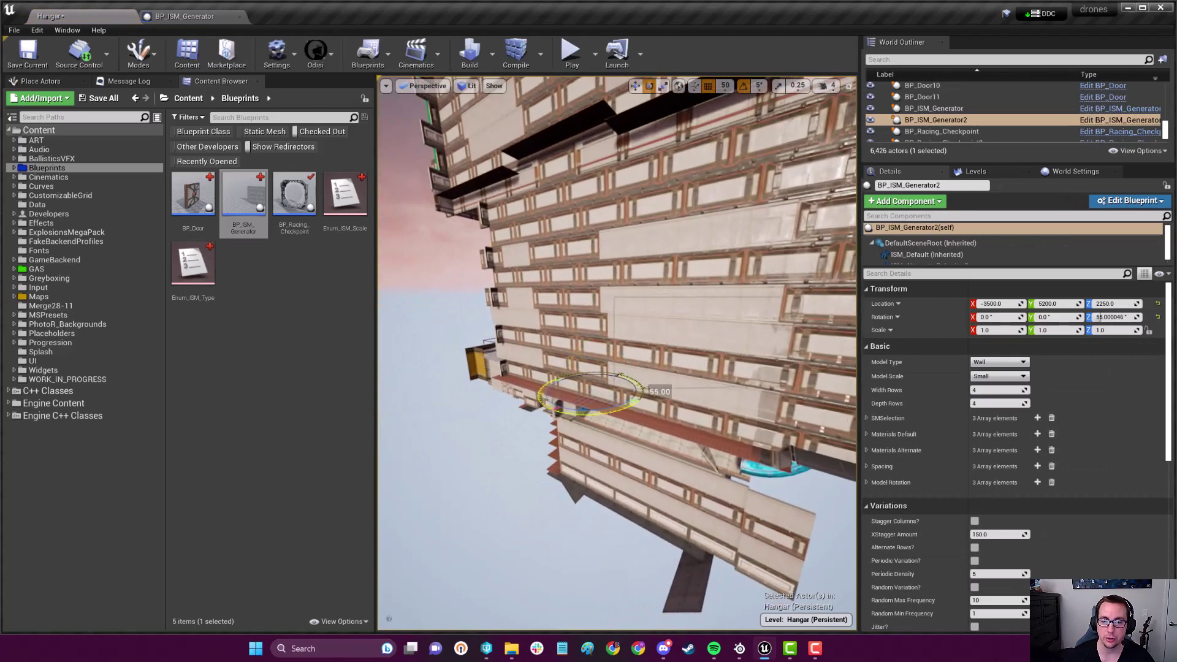
Step: Rotate BP_ISM_Generator2 to 90° on Z and check it against the building wall
drag(645, 396, 650, 406)
right_drag(590, 369, 607, 377)
right_drag(699, 425, 699, 425)
right_drag(565, 346, 616, 354)
right_drag(678, 411, 679, 410)
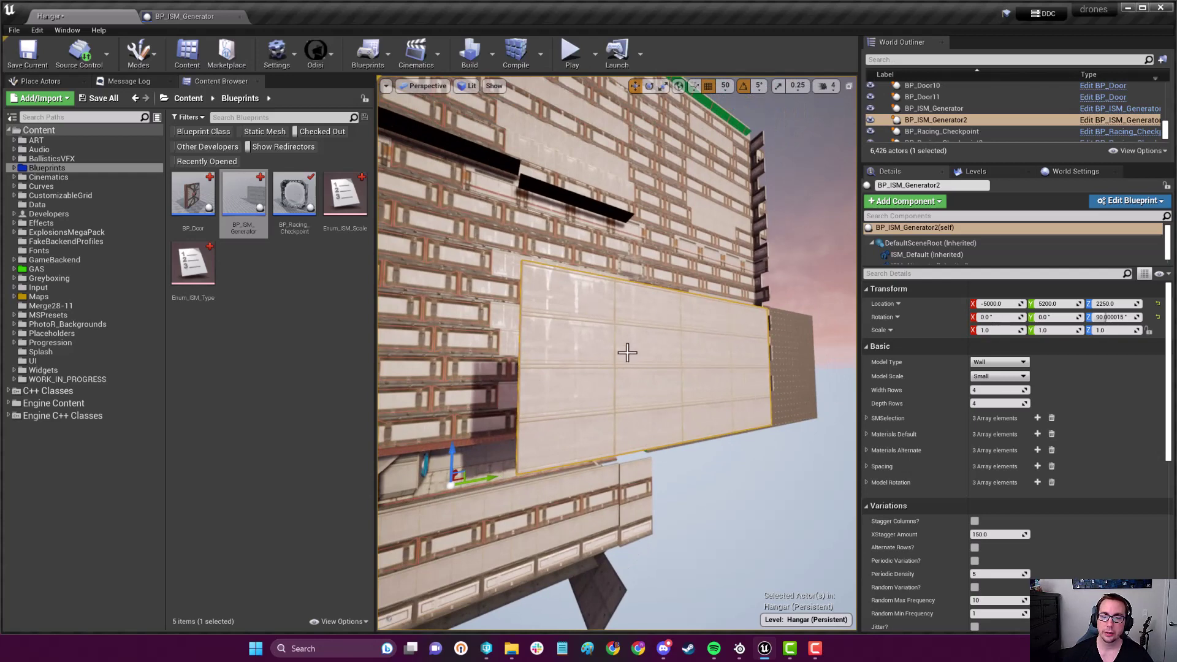
right_drag(720, 399, 720, 399)
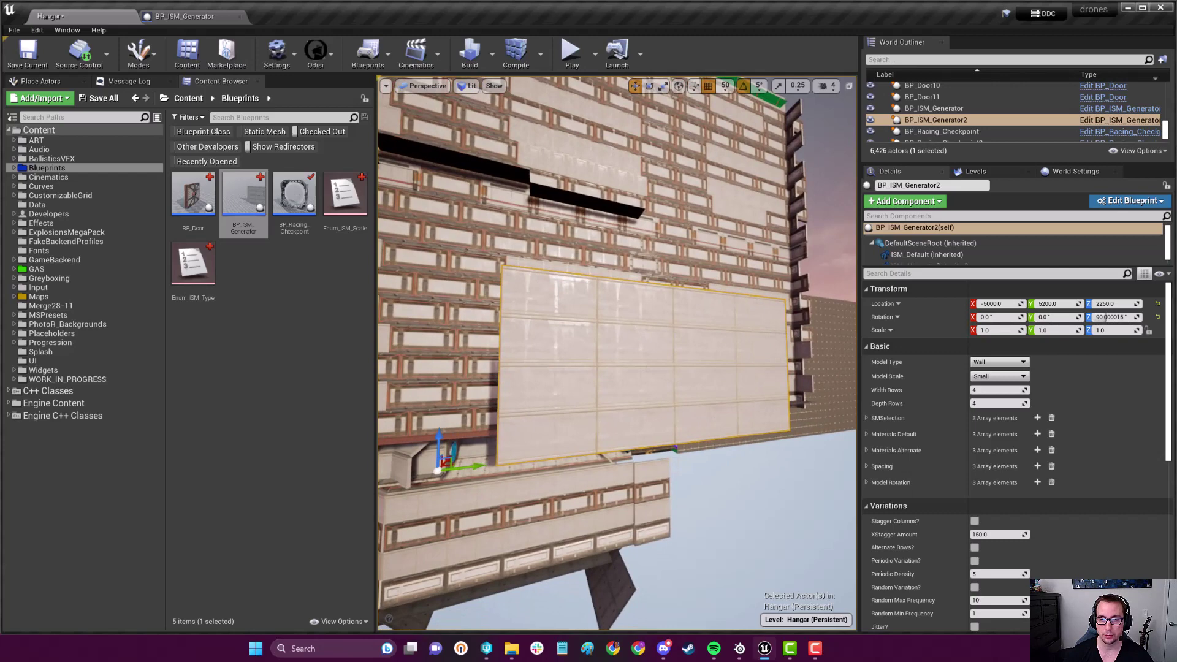
right_drag(699, 425, 700, 426)
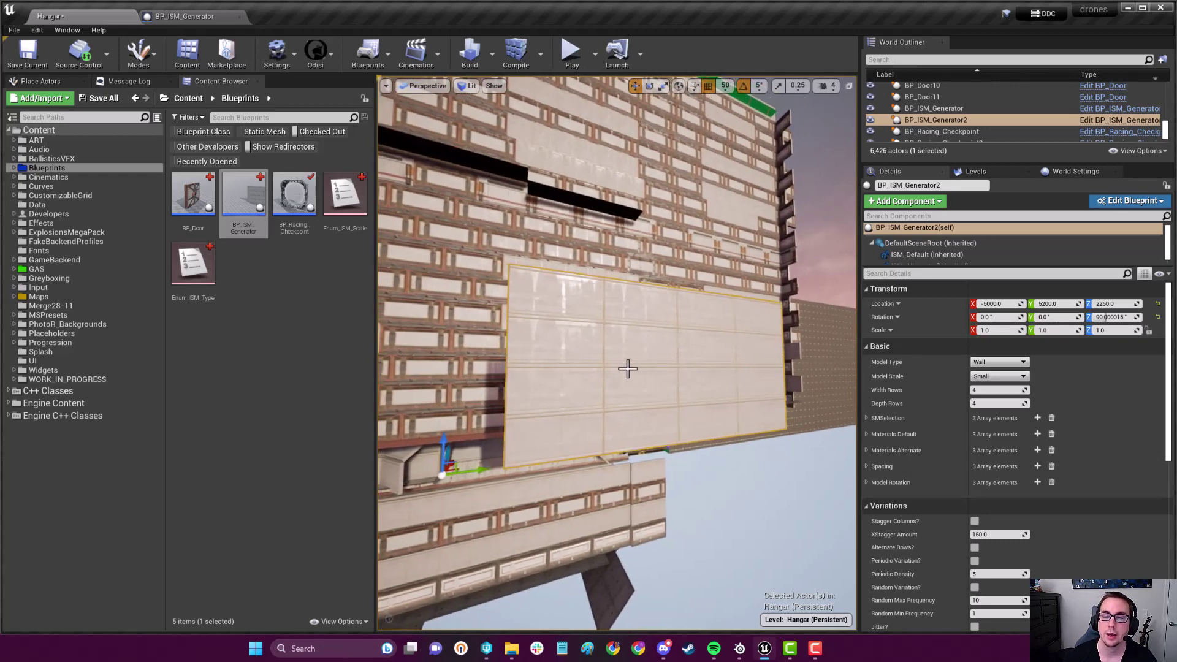
right_drag(631, 367, 631, 368)
Step: Select two hangar wall pieces from different view angles
click(529, 360)
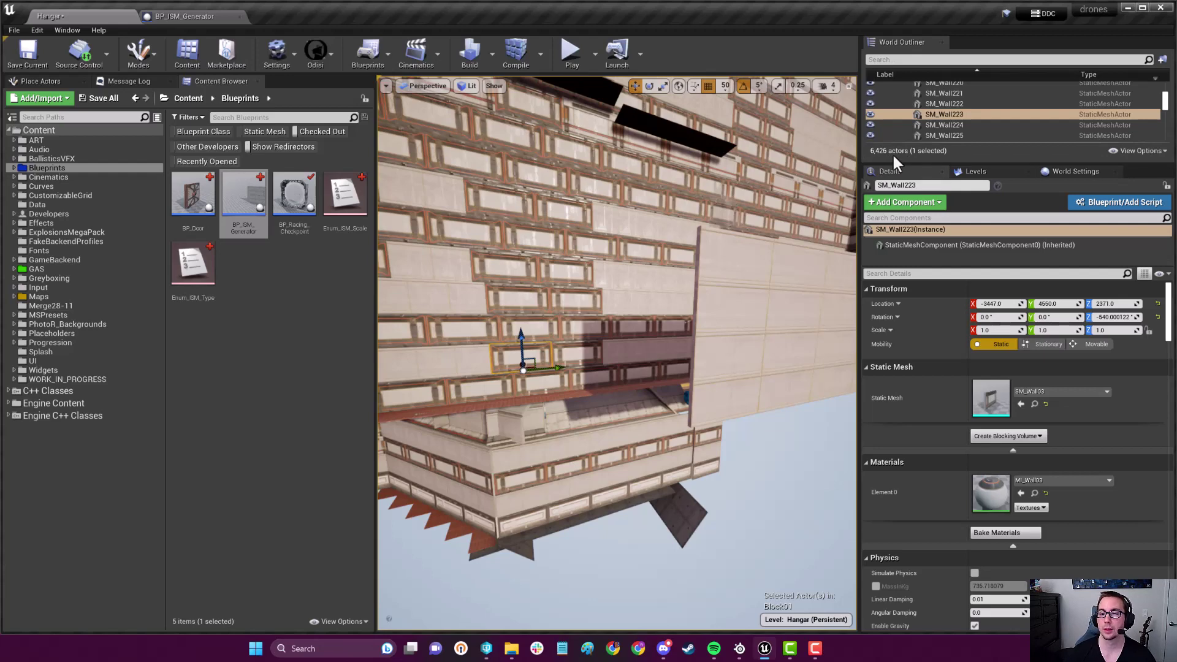
right_drag(688, 294, 593, 258)
click(589, 253)
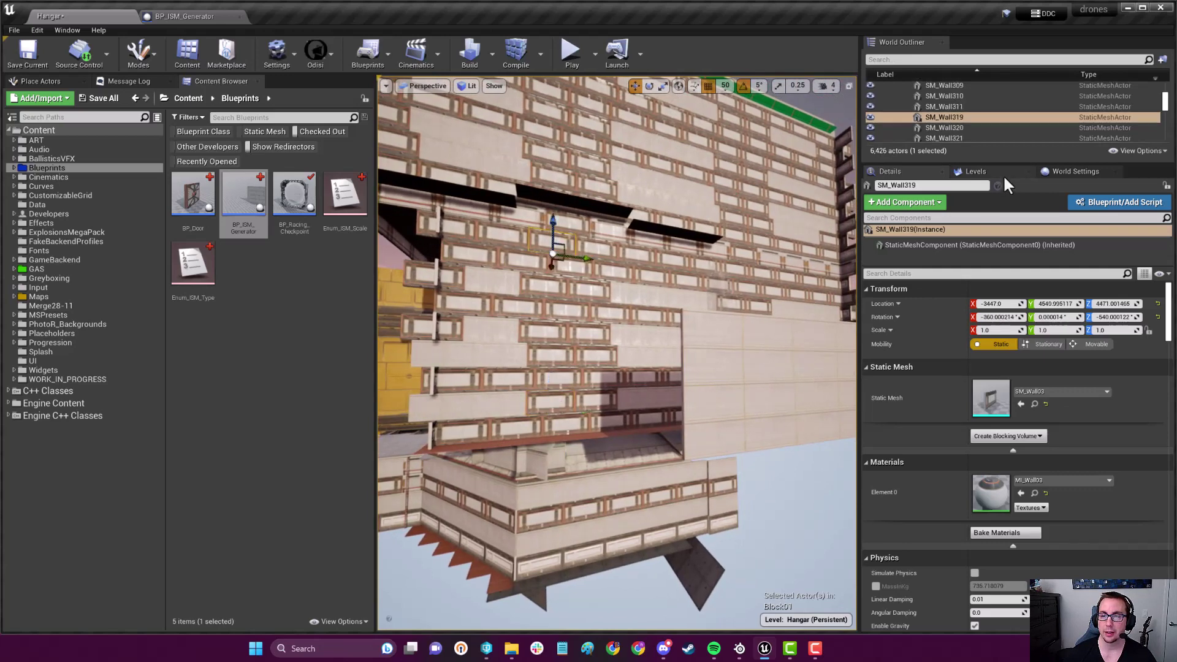
drag(1007, 161, 1008, 338)
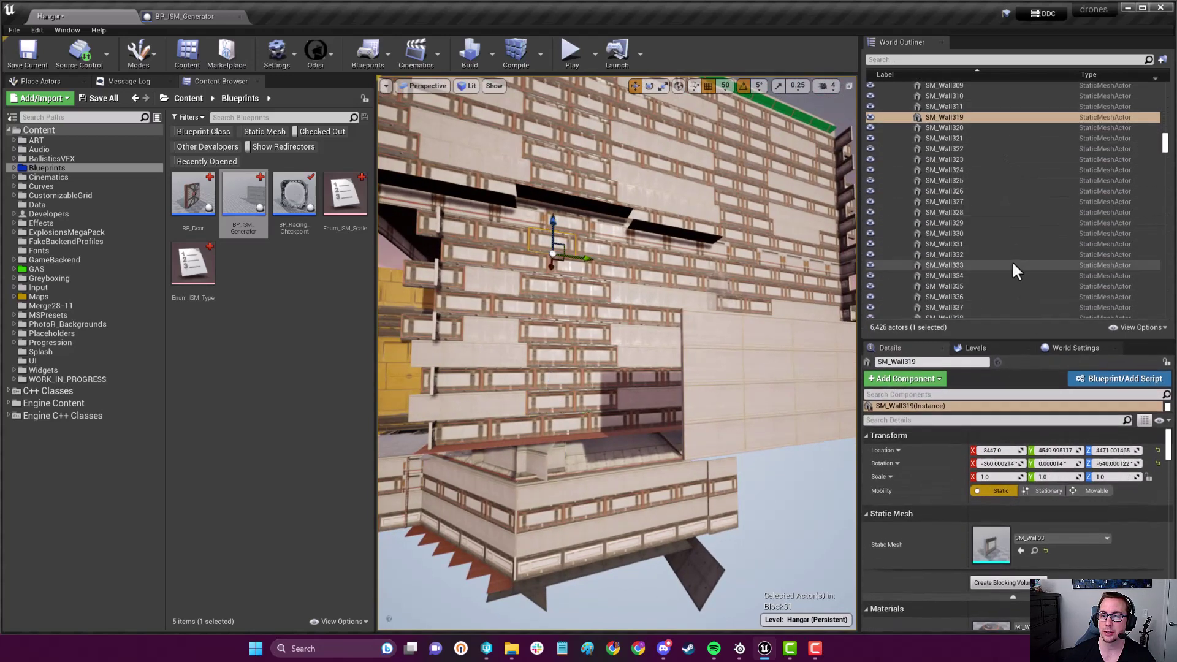
scroll(1008, 244, up, 3)
scroll(1011, 213, up, 3)
scroll(1021, 194, up, 3)
scroll(1040, 268, up, 3)
scroll(1047, 239, up, 3)
scroll(1054, 221, up, 3)
scroll(1054, 244, down, 3)
scroll(1058, 299, down, 3)
scroll(1048, 317, down, 3)
scroll(1051, 208, down, 3)
scroll(1011, 220, down, 1)
Step: In the Outliner, select the M_FloorStripe4 decal, then all the building's wall actors
click(965, 231)
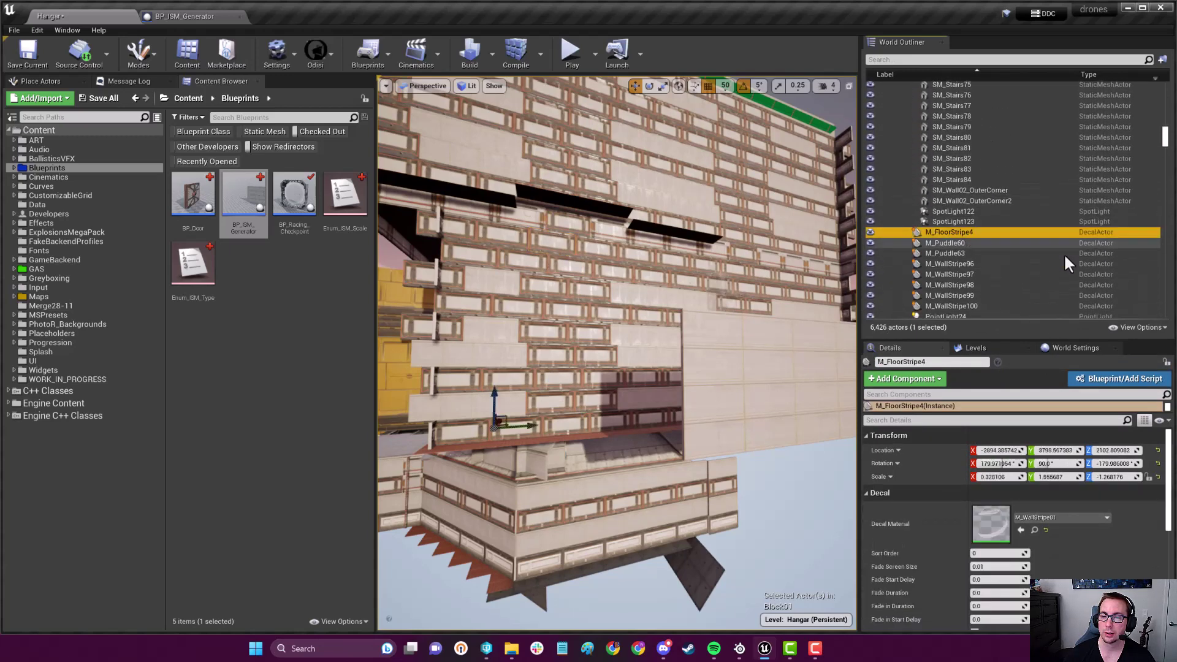
scroll(1053, 239, up, 3)
scroll(1049, 216, down, 3)
scroll(1041, 236, down, 3)
scroll(1022, 208, down, 3)
scroll(1016, 224, down, 3)
scroll(999, 160, down, 3)
scroll(1009, 100, down, 3)
scroll(1007, 243, down, 3)
scroll(1008, 249, down, 3)
scroll(1020, 186, down, 3)
scroll(1017, 207, down, 3)
scroll(1012, 227, down, 3)
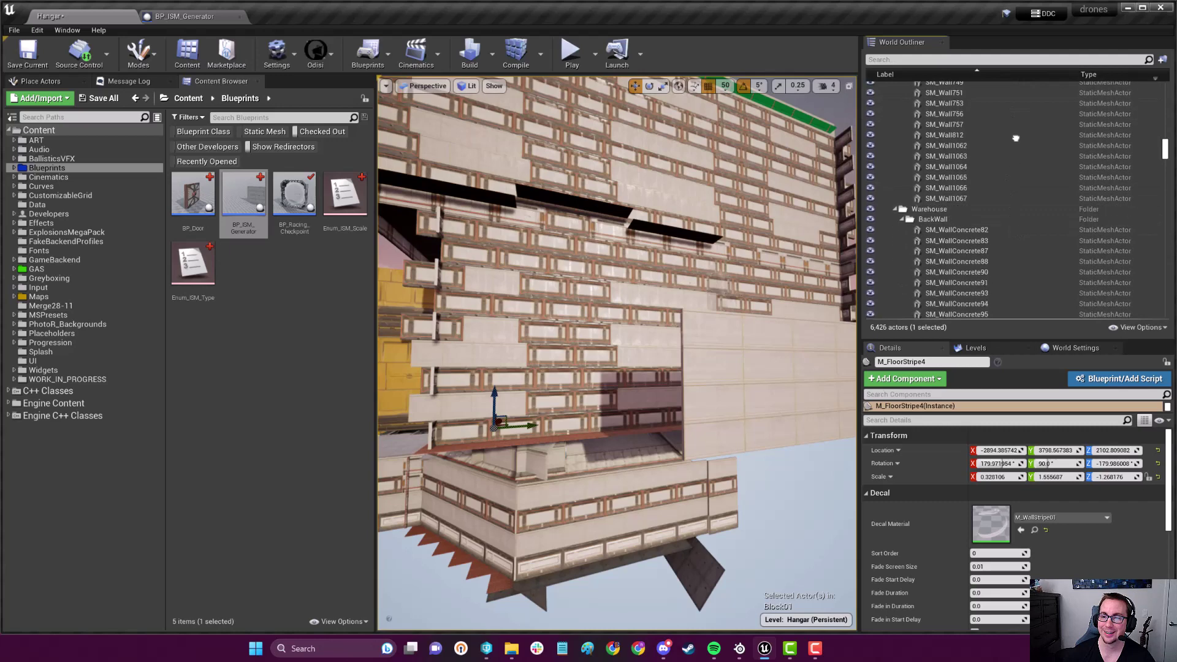
shift+click(968, 198)
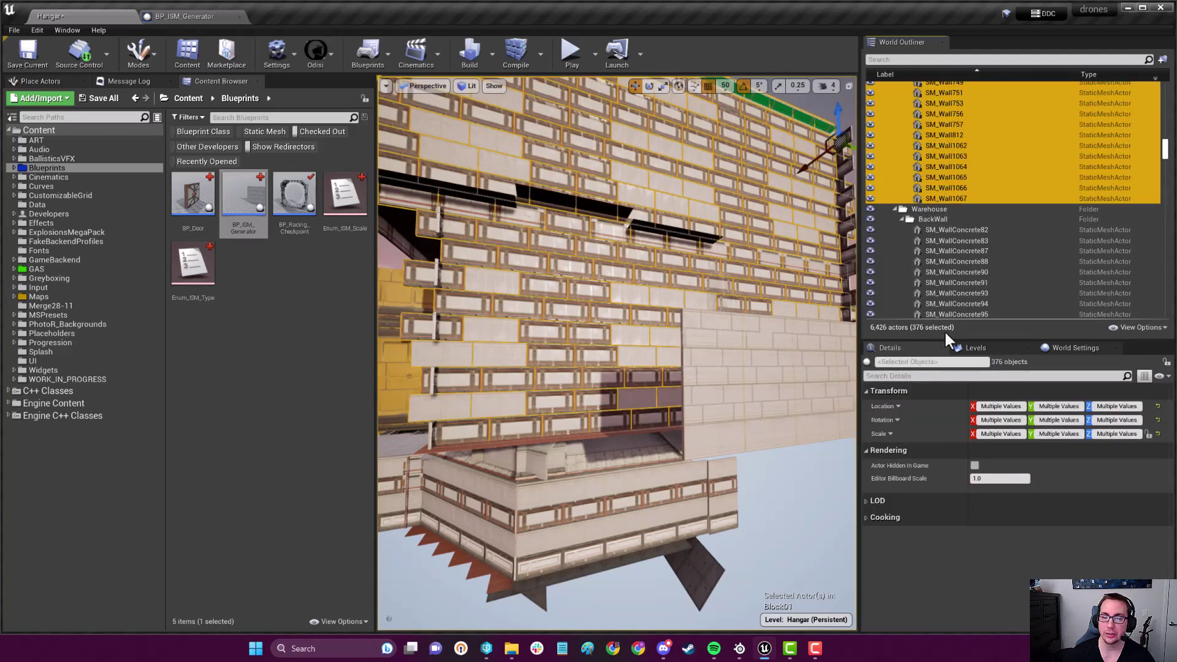
mouse_move(702, 322)
right_down()
mouse_move(736, 323)
mouse_move(690, 311)
mouse_move(640, 324)
mouse_move(604, 292)
right_up()
Step: Select BP_ISM_Generator2's generated wall grid and move in close
click(612, 363)
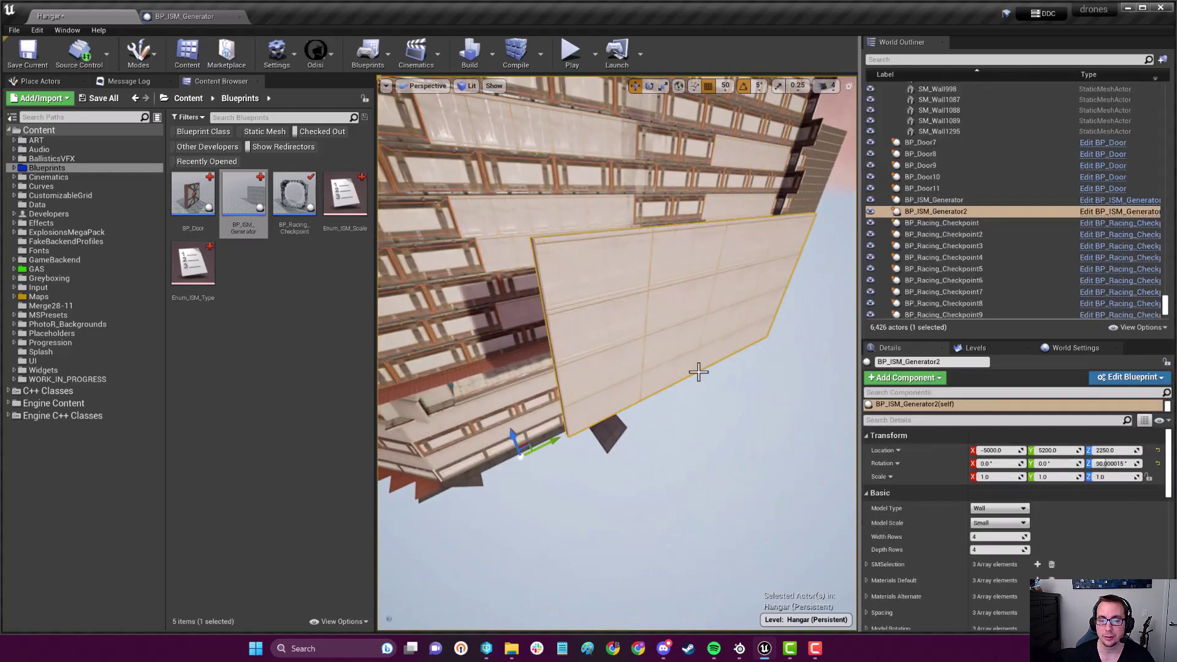
right_drag(603, 292, 589, 278)
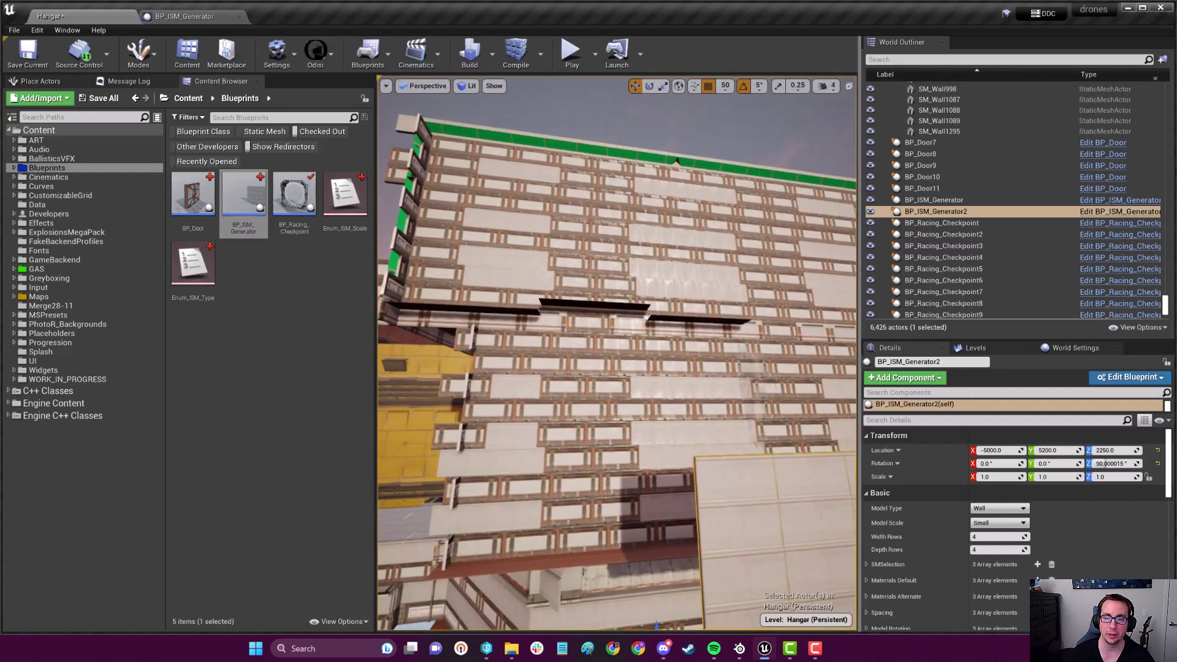
click(610, 366)
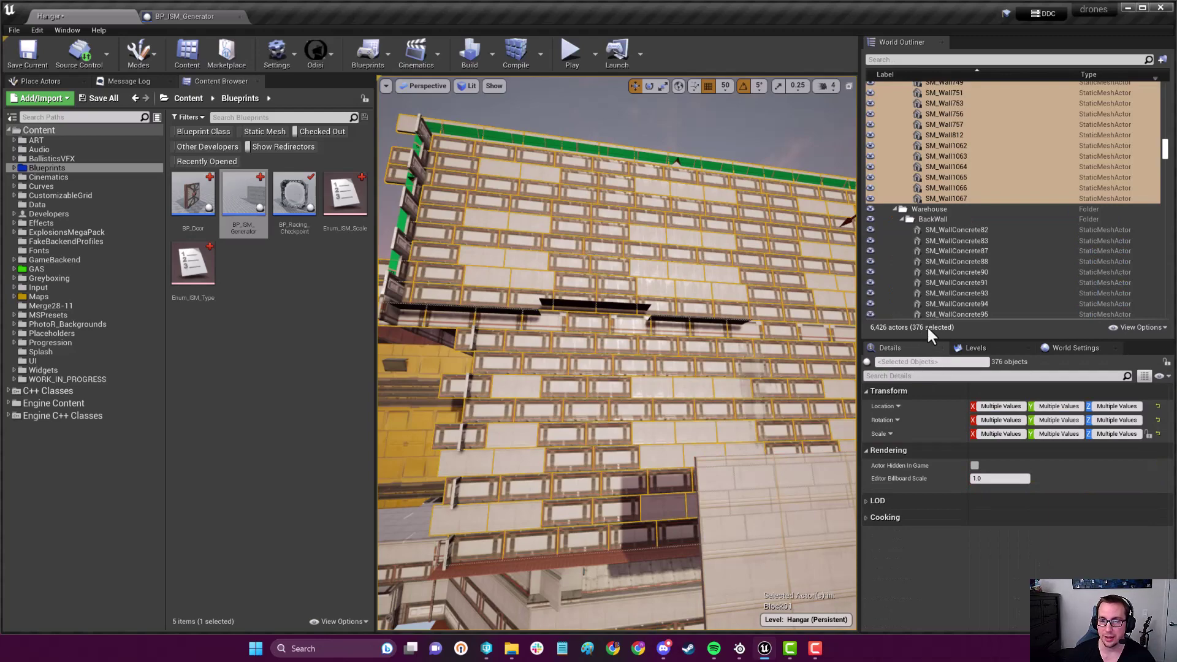
right_drag(612, 345, 559, 466)
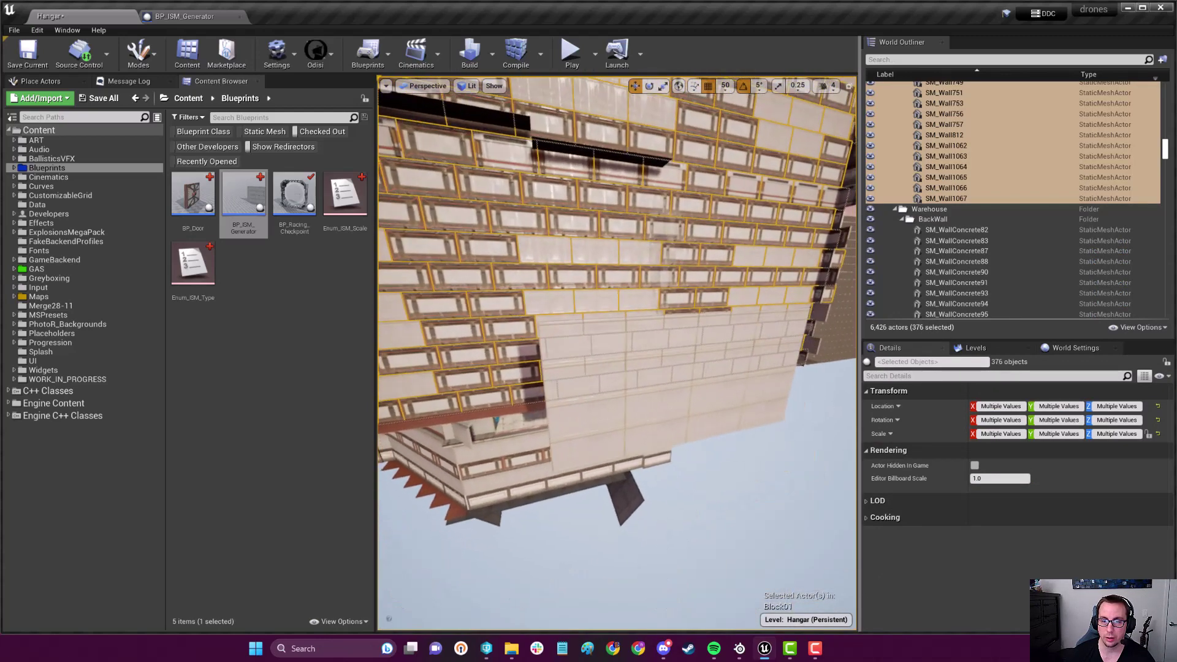
click(559, 455)
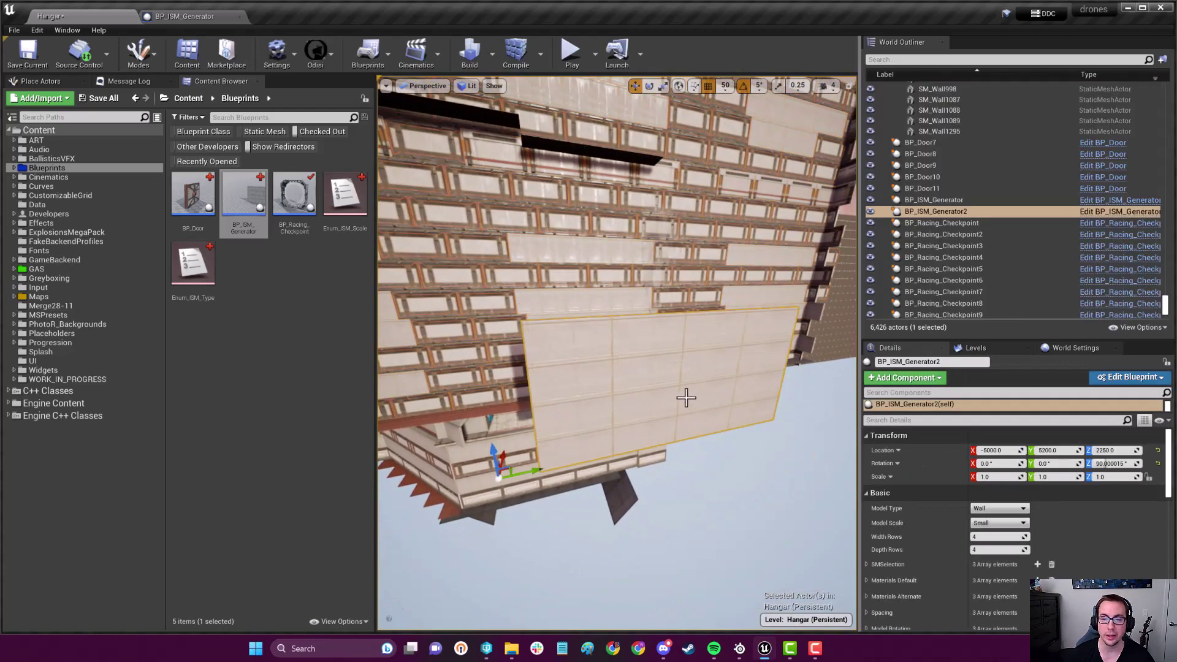
right_drag(686, 398, 644, 386)
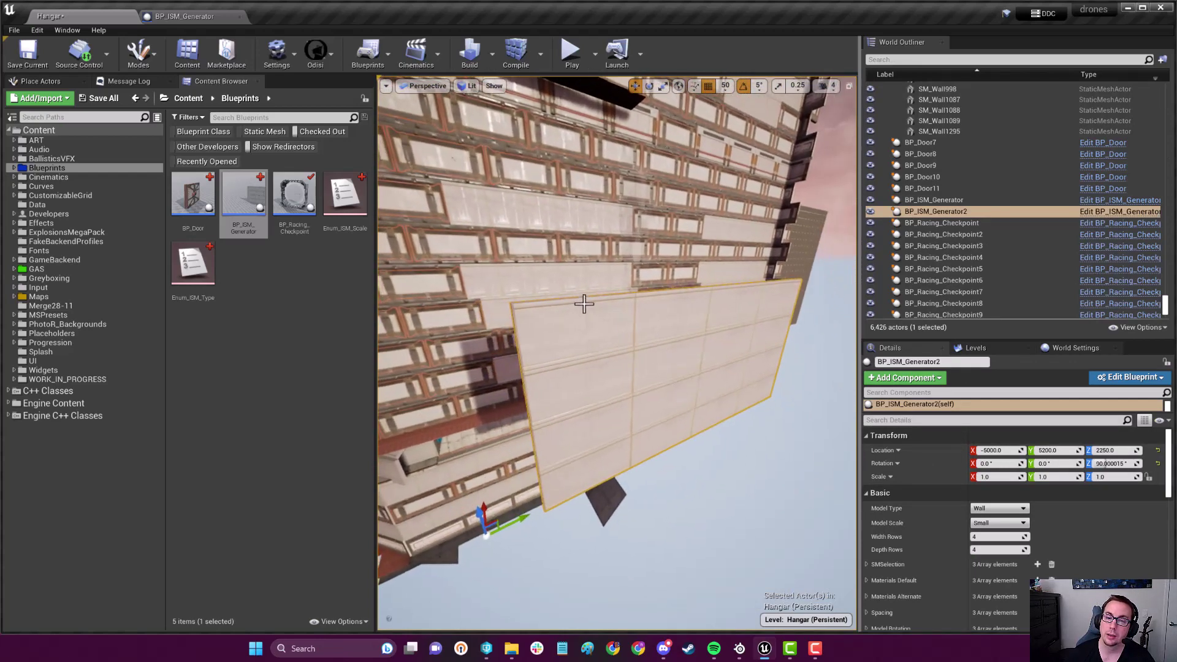
Step: Select hangar wall piece SM_Wall294 for comparison, then reselect the generated grid
click(532, 311)
right_drag(532, 311, 531, 311)
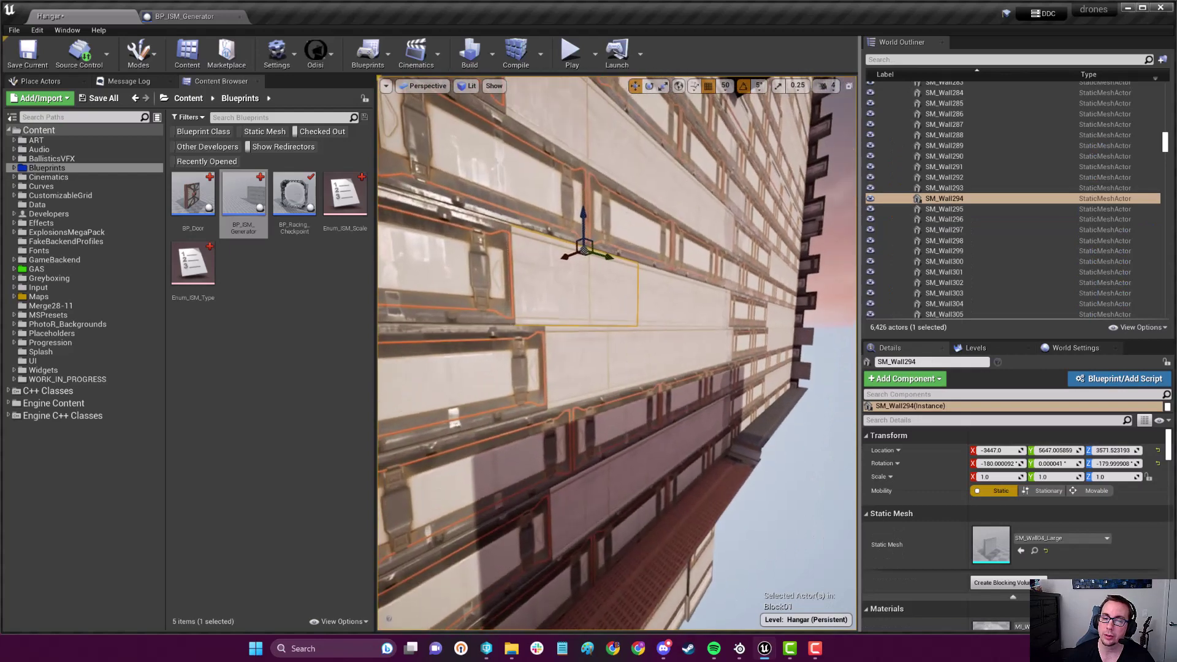
alt+drag(596, 308, 623, 293)
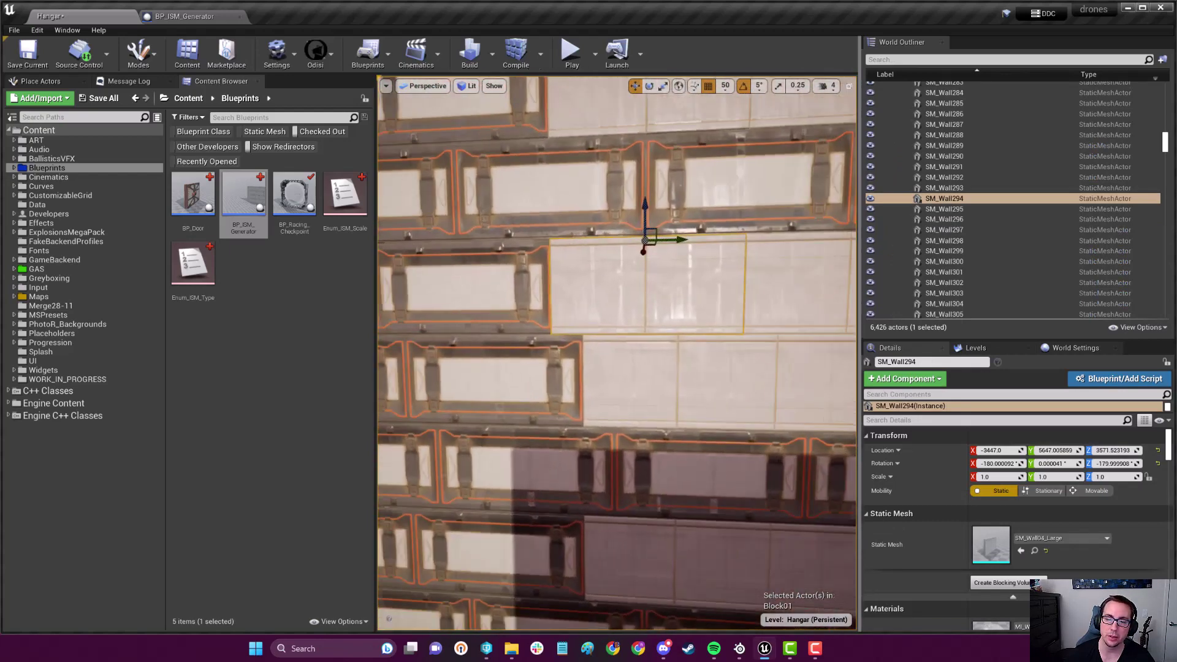
right_drag(574, 337, 573, 337)
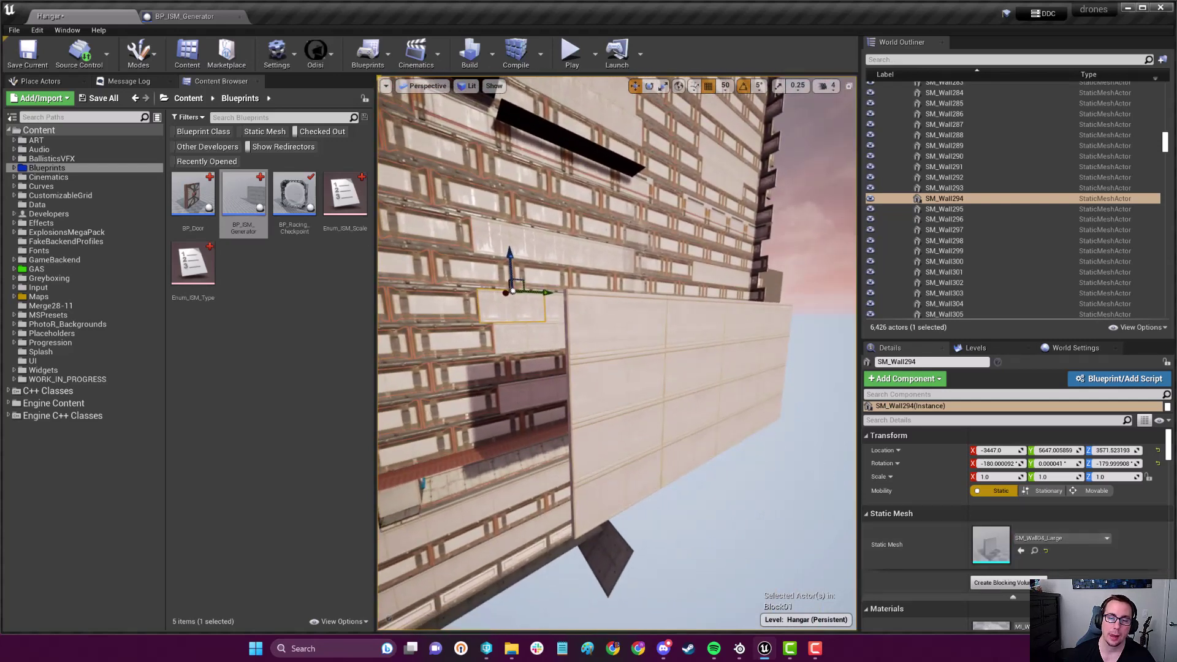
click(659, 463)
click(178, 14)
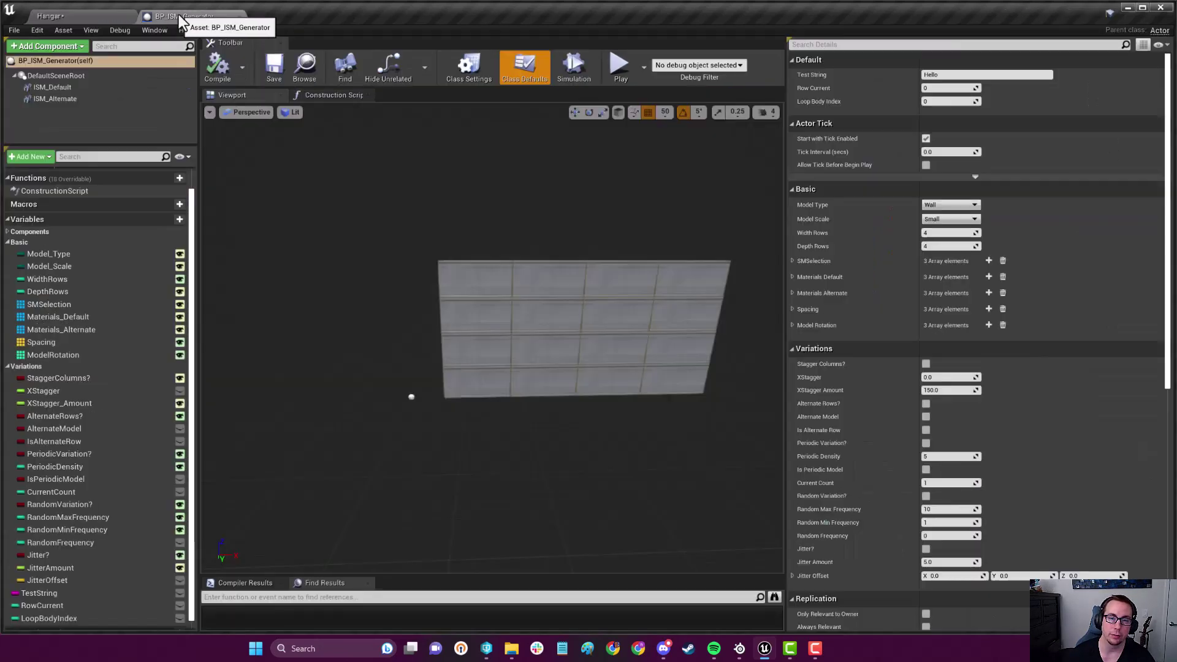
click(47, 87)
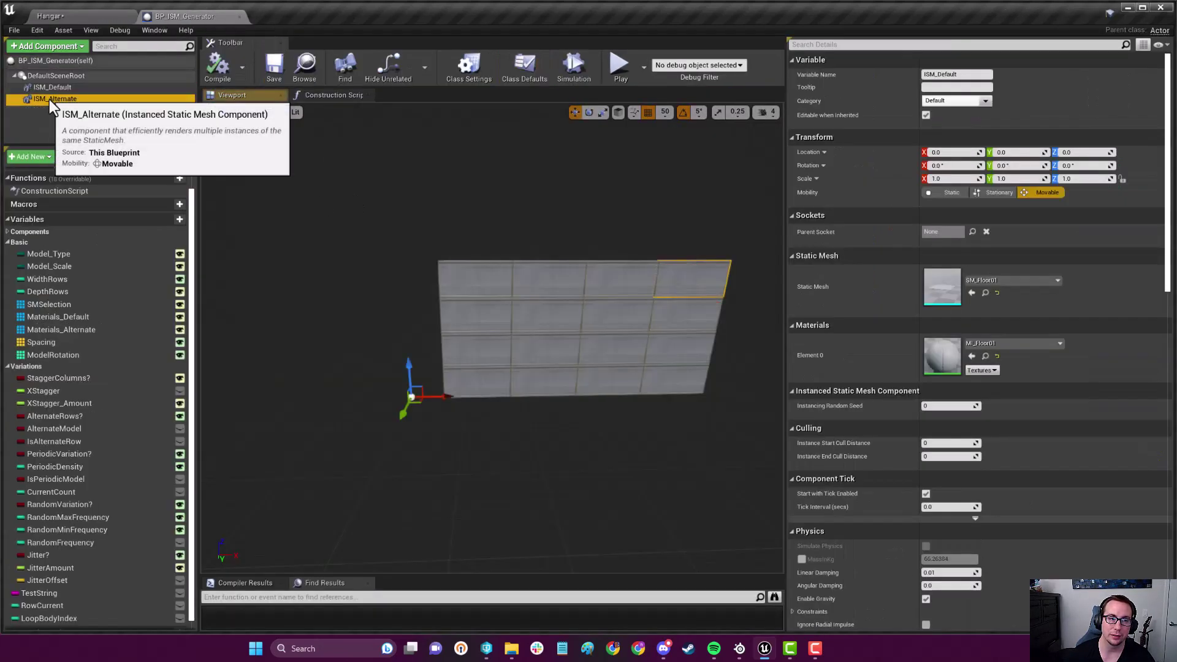
click(49, 87)
click(51, 90)
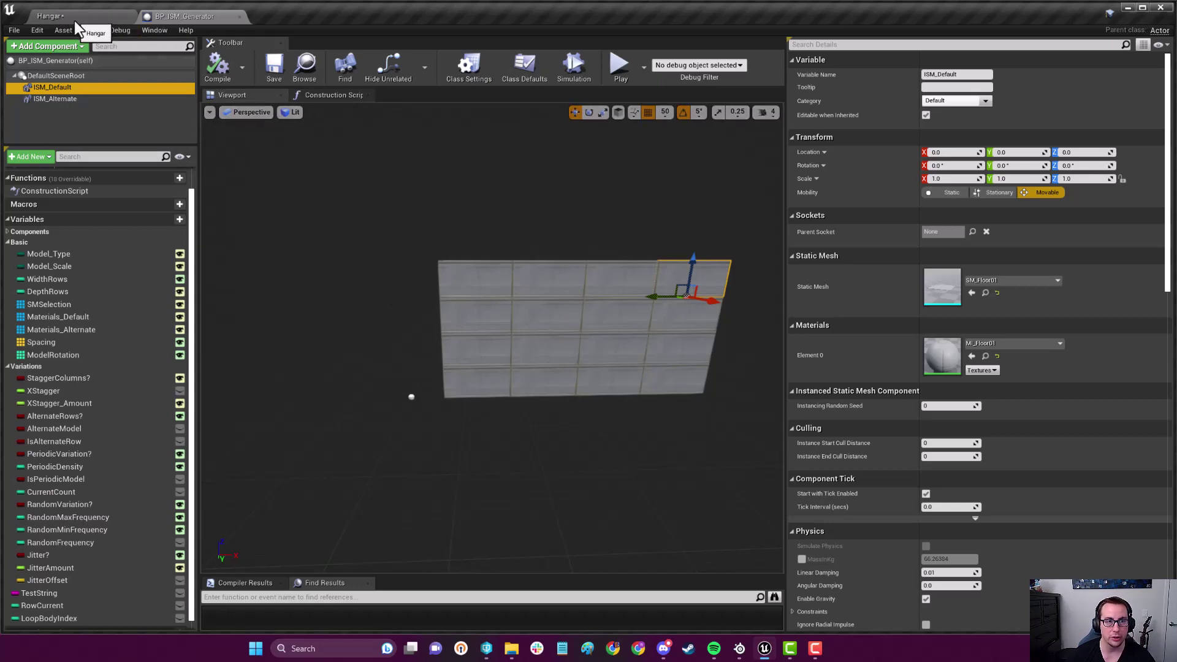
Step: Return to the Hangar level and select SM_Wall354 and its neighbouring wall pieces
click(76, 23)
mouse_move(717, 323)
right_down()
mouse_move(717, 368)
mouse_move(717, 350)
right_up()
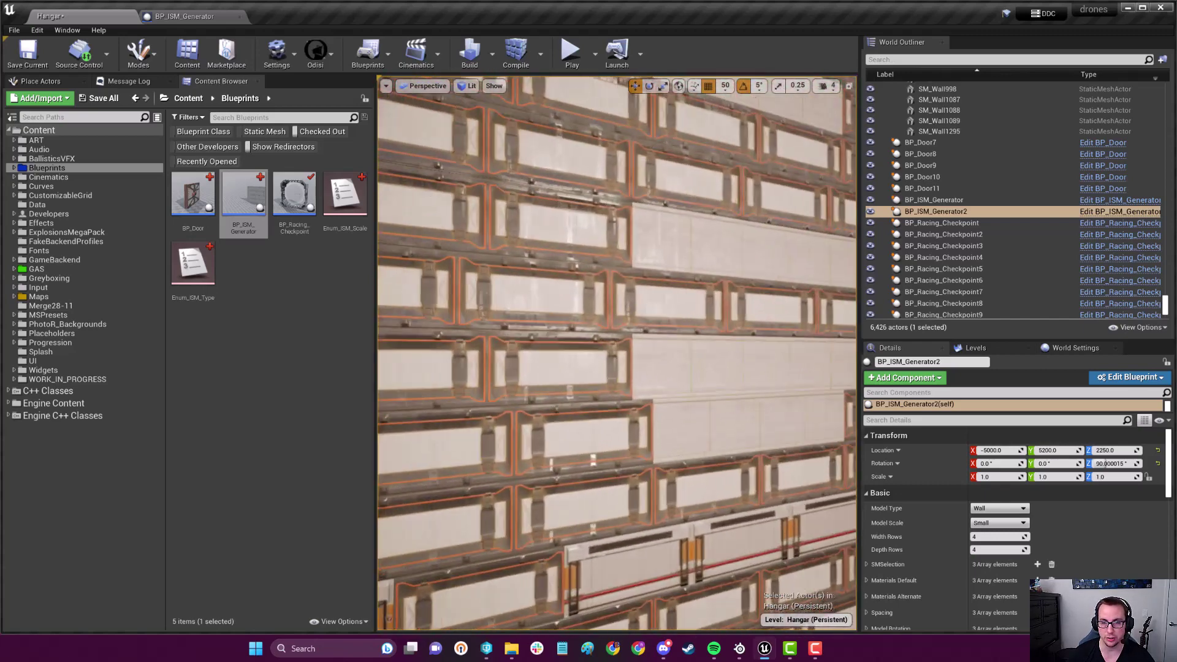
right_drag(716, 349, 693, 360)
click(667, 412)
click(548, 387)
click(678, 370)
click(557, 374)
click(668, 375)
click(572, 367)
click(676, 359)
right_drag(691, 395, 681, 387)
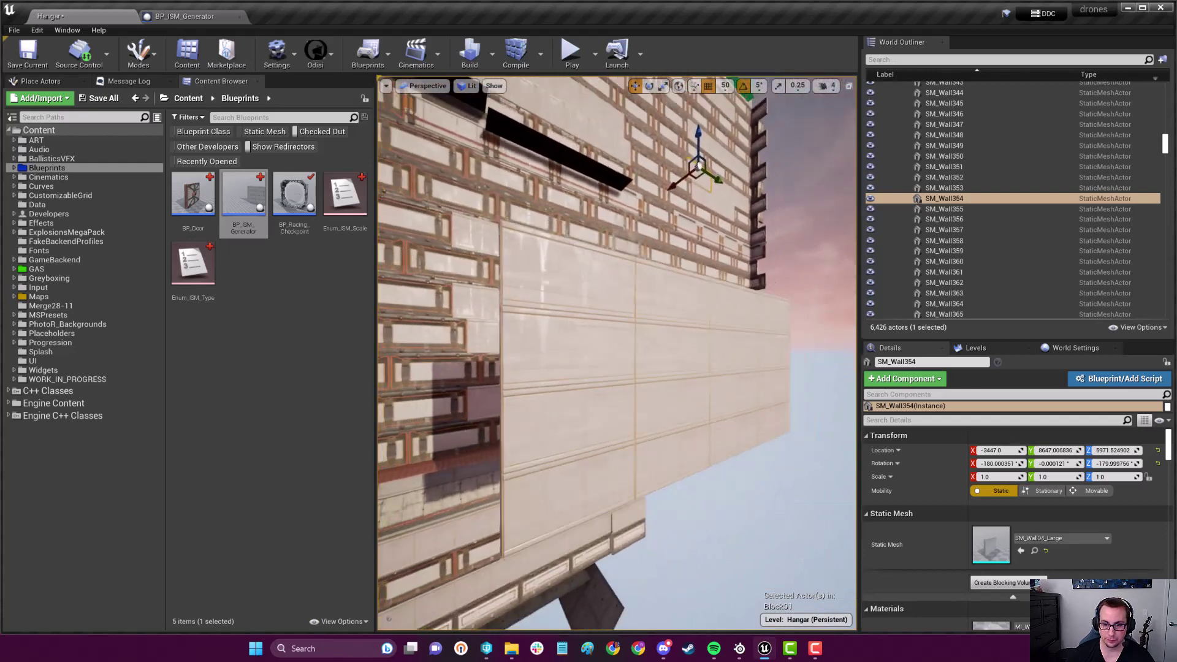
right_drag(716, 438, 742, 439)
Step: Select BP_ISM_Generator2 and change its Model Type from Wall to Floor
click(562, 482)
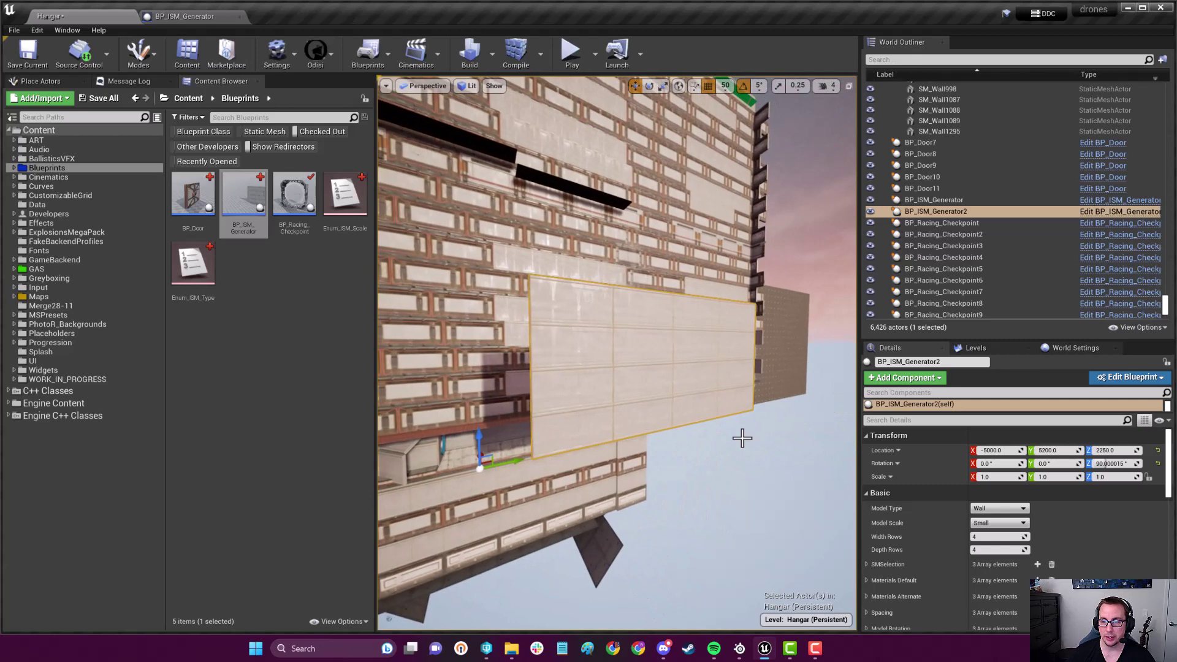
click(997, 509)
right_drag(736, 442, 735, 441)
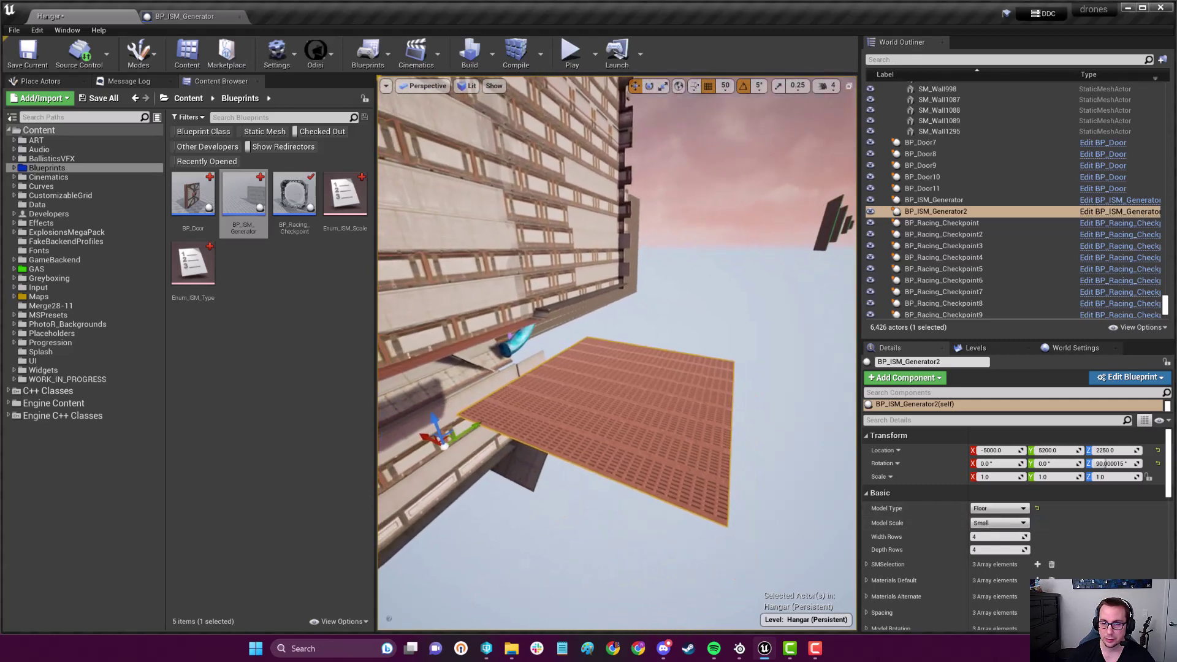
Step: Set Model Type to Ceiling and enlarge the Details panel
click(997, 508)
click(989, 532)
right_drag(616, 414, 634, 414)
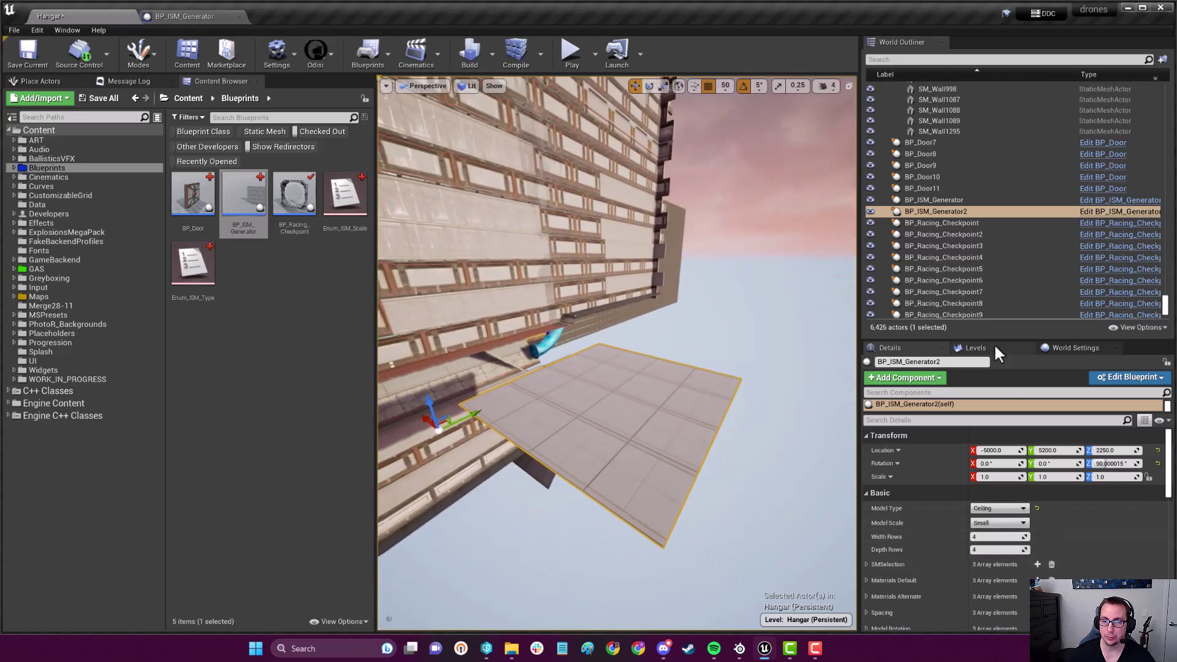
drag(994, 342, 994, 192)
right_drag(616, 413, 644, 414)
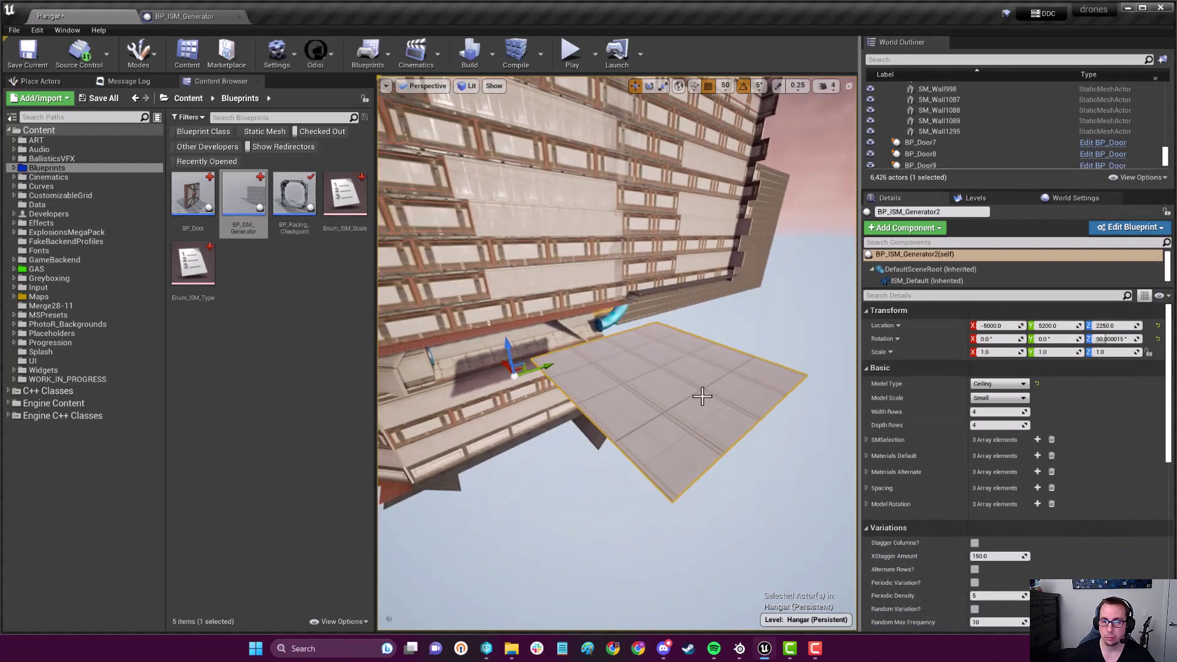
Step: Set Model Scale to Medium, then to Large
click(995, 399)
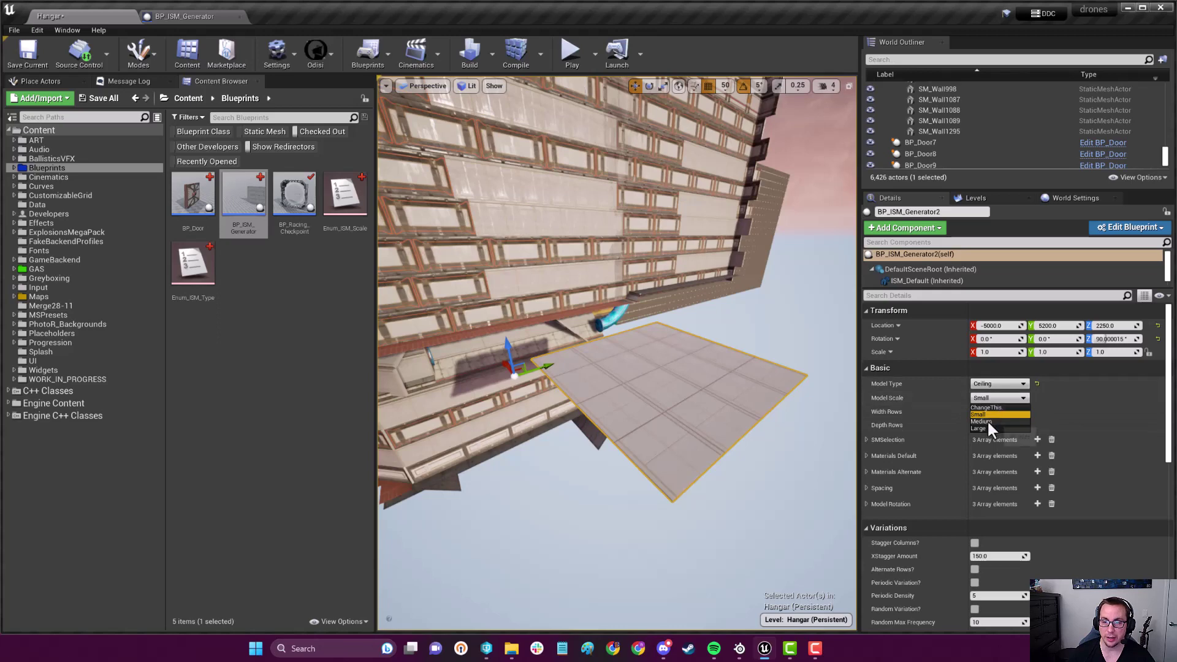
click(989, 423)
right_drag(736, 414, 699, 386)
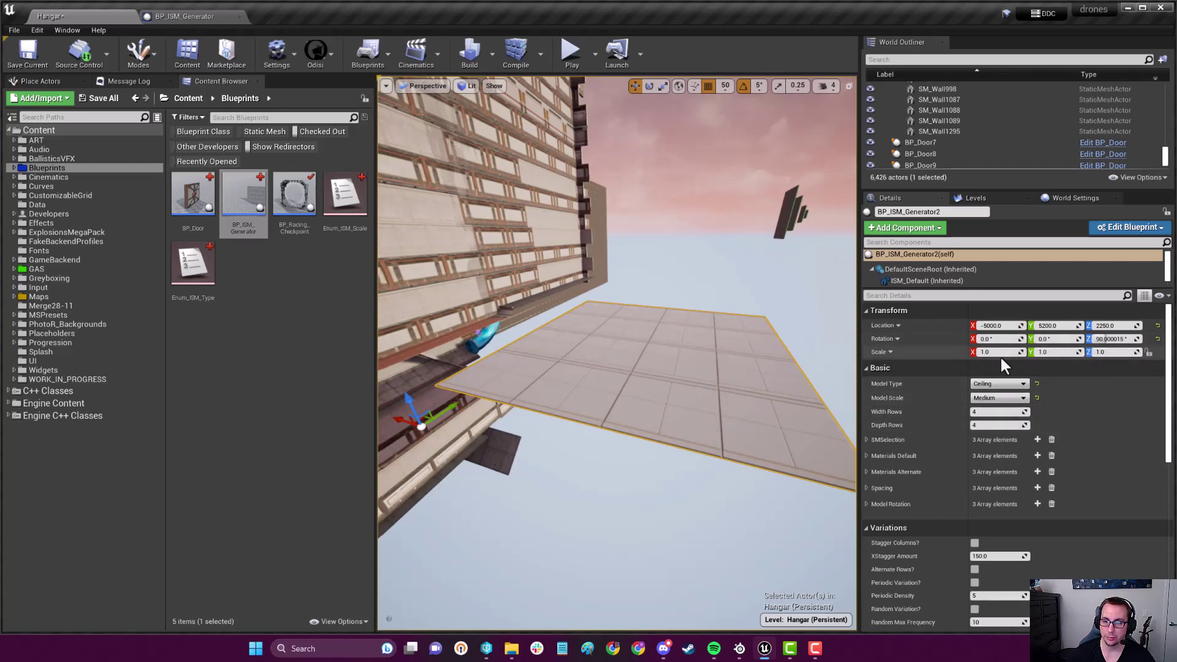
click(1006, 397)
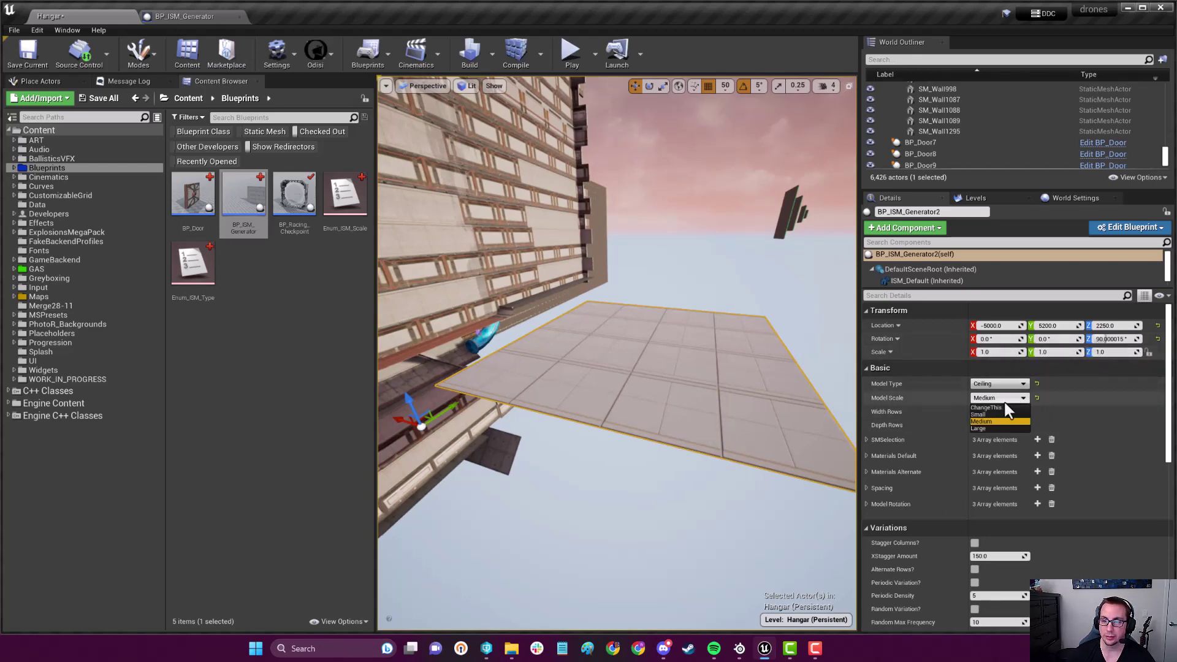
click(983, 431)
Step: Fly beneath the large ceiling grid and select hangar wall piece SM_Wall294
right_drag(616, 350, 644, 331)
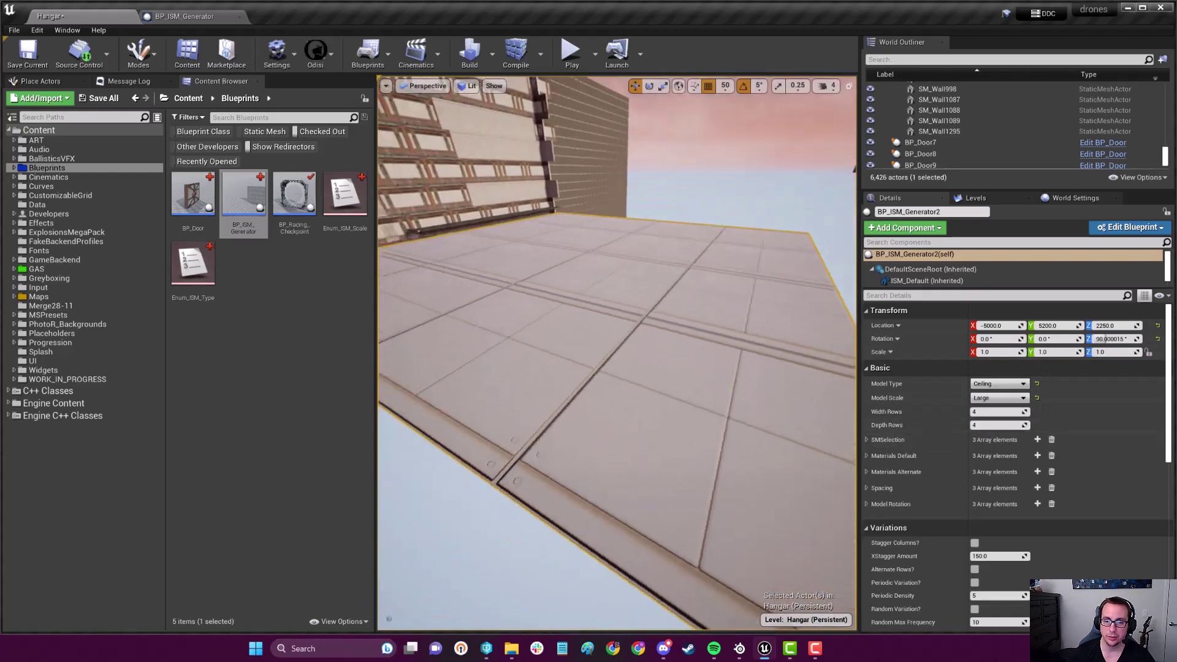
right_drag(592, 358, 607, 341)
click(591, 358)
right_drag(722, 402, 722, 402)
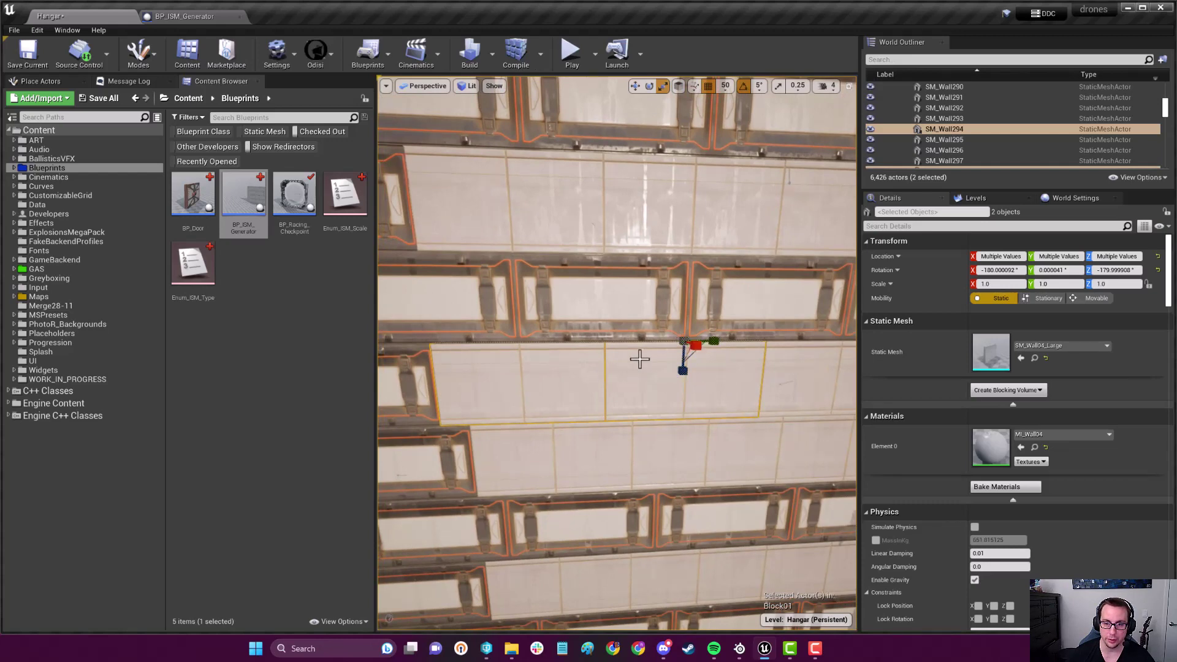
Step: Scale SM_Wall294 up to about 1.87, then undo it
click(574, 368)
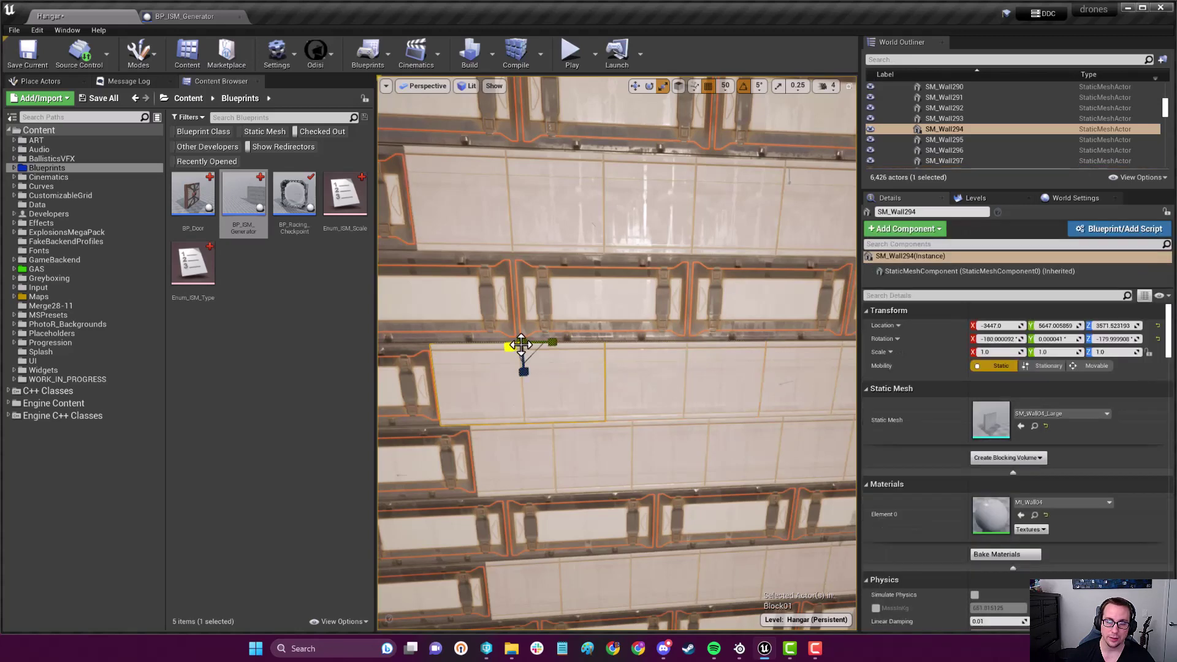
drag(524, 347, 552, 313)
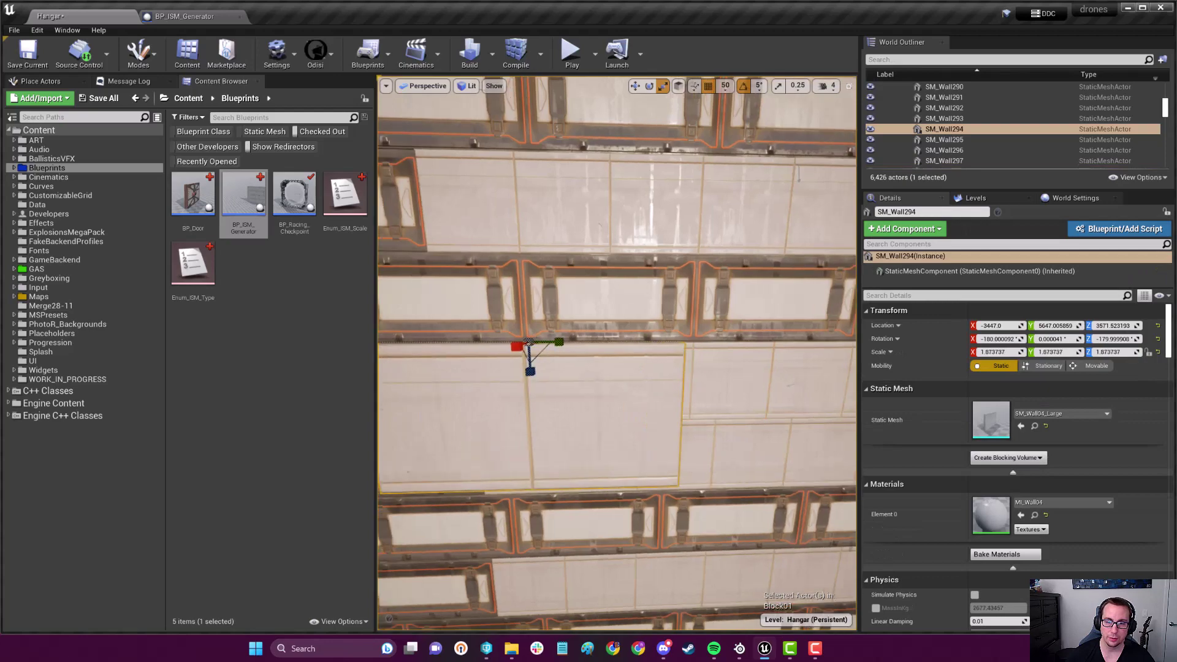
right_drag(617, 358, 616, 358)
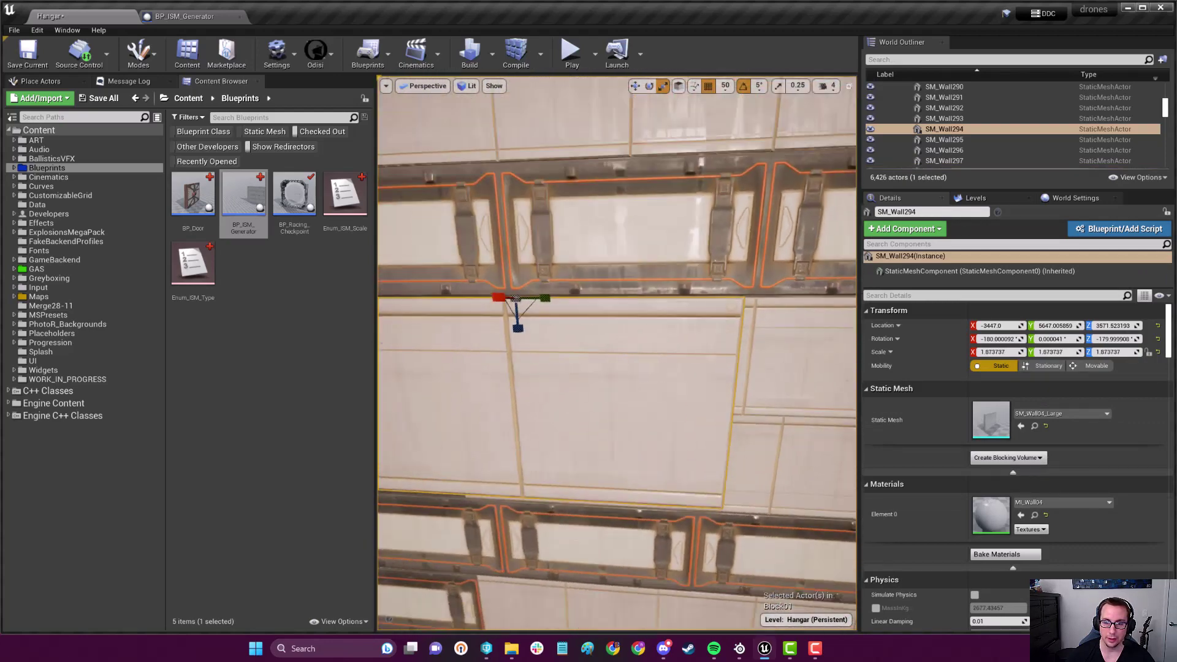
right_drag(710, 381, 635, 398)
key(ctrl+z)
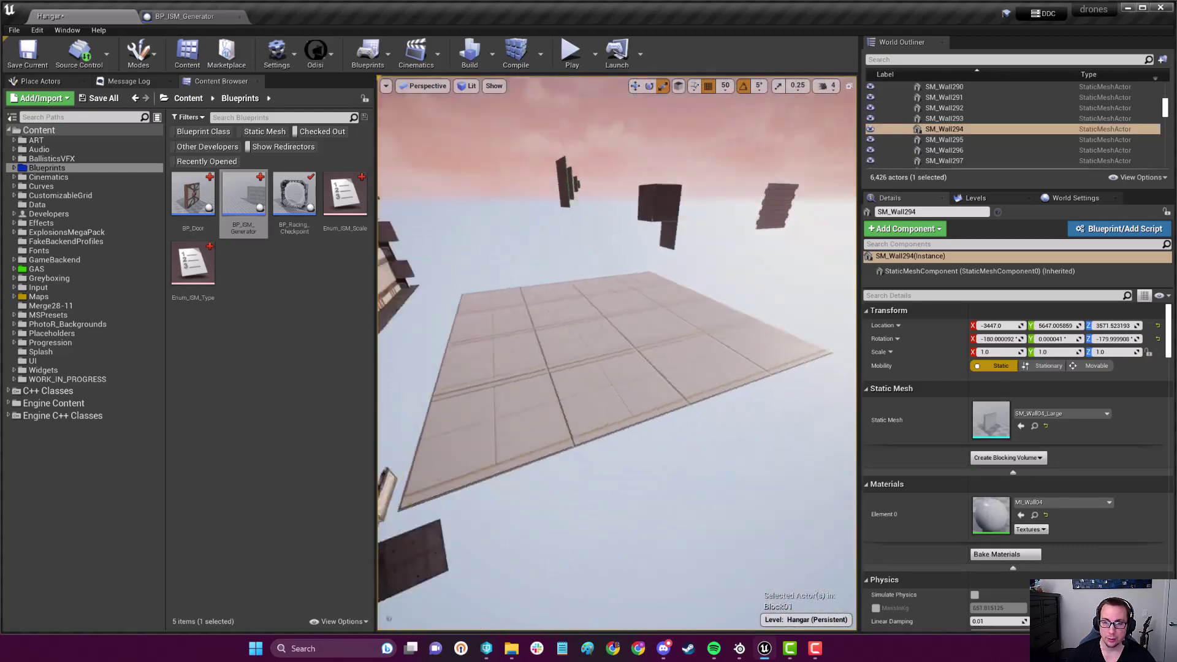
Step: Stretch SM_Wall292 and two neighbouring wall pieces to about 1.98 on Y, then reselect the ceiling grid
click(635, 398)
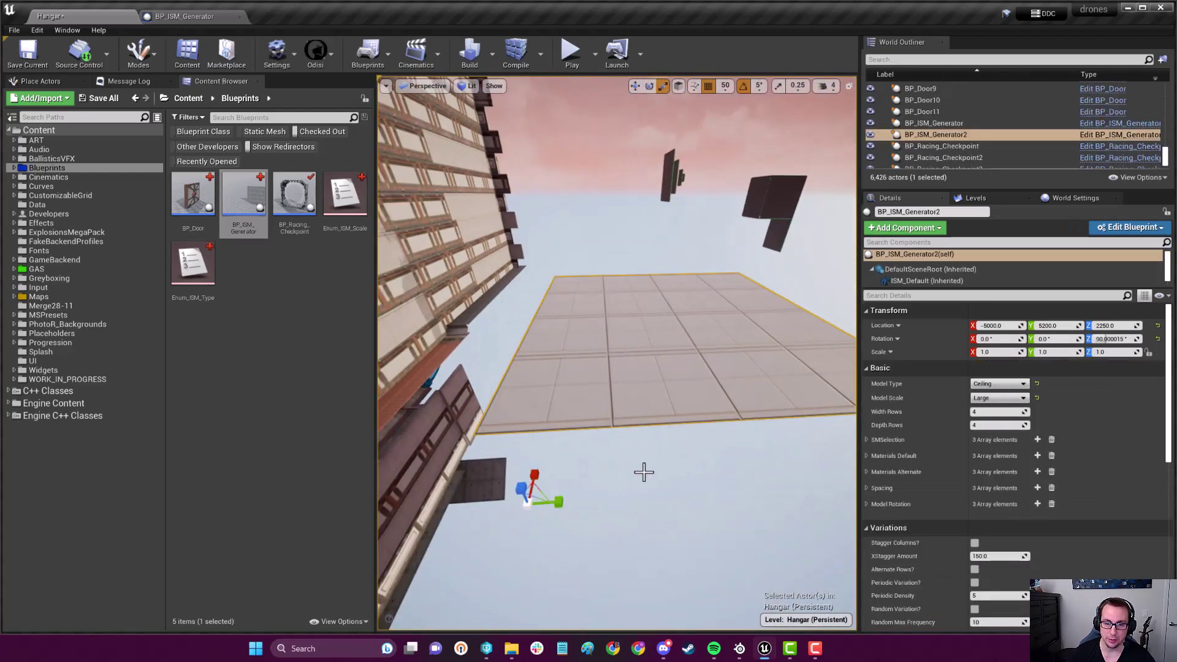
right_drag(642, 472, 634, 447)
click(579, 323)
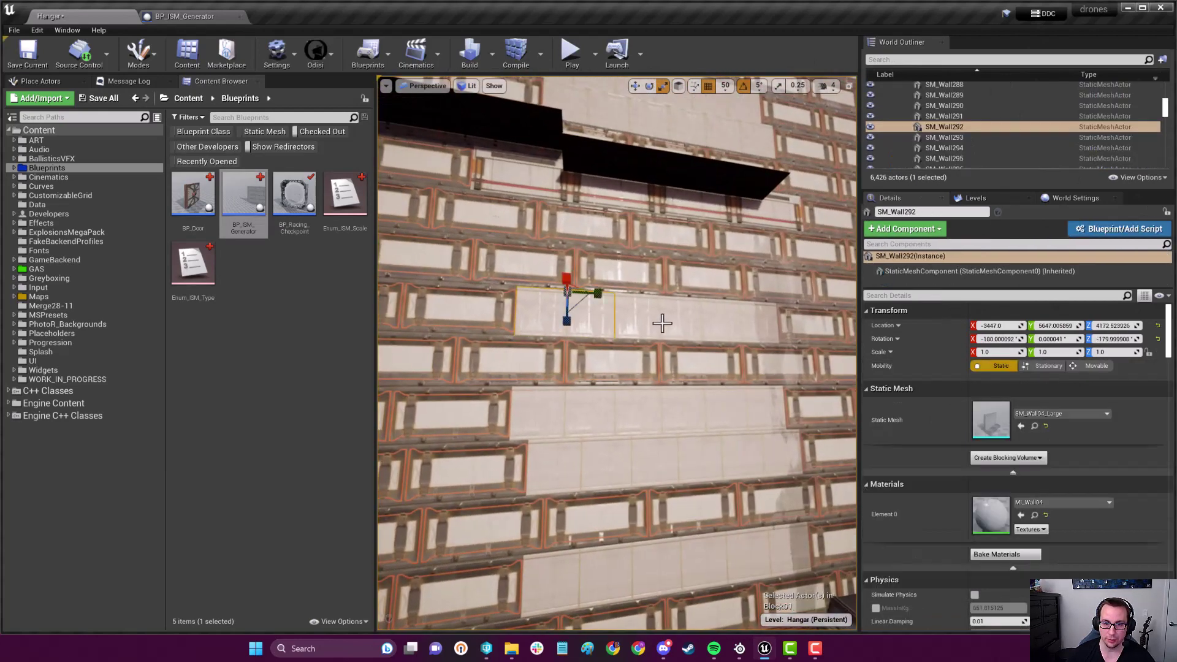
ctrl+click(663, 323)
ctrl+click(739, 330)
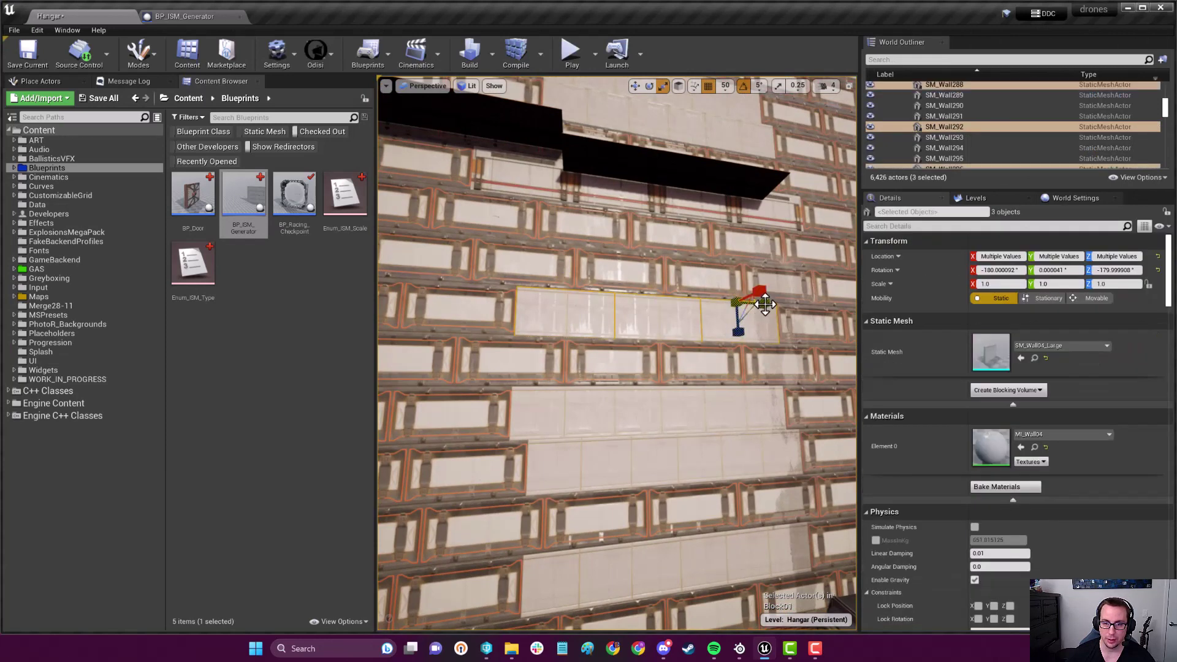
drag(1058, 283, 1081, 284)
drag(564, 351, 765, 306)
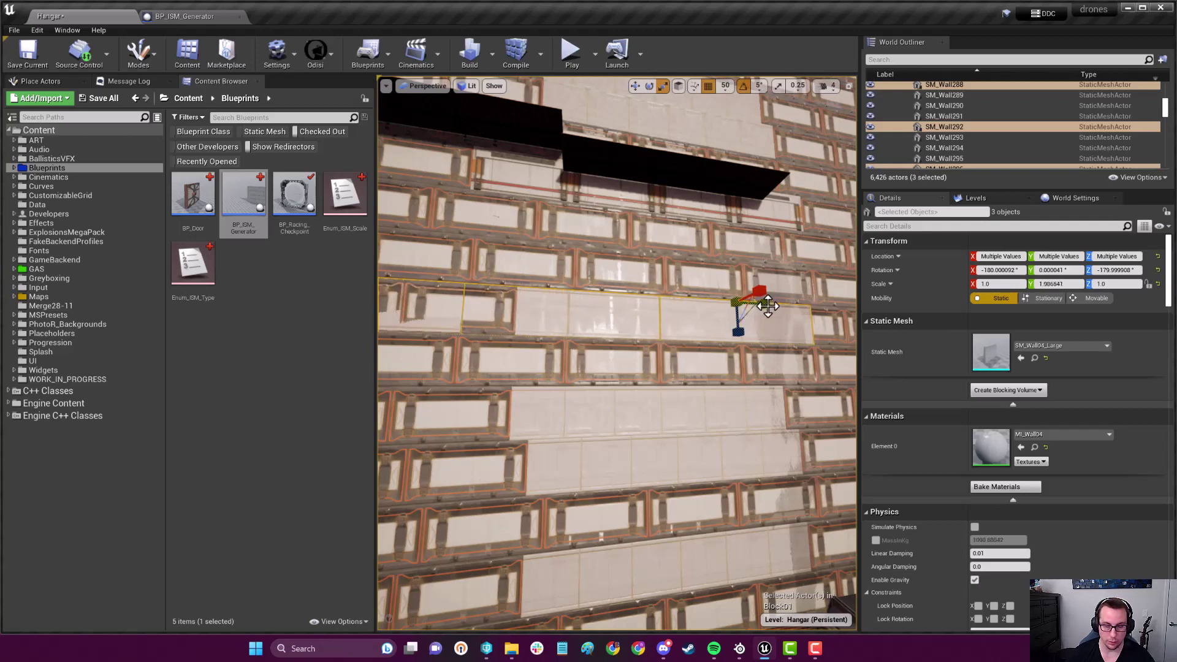
mouse_move(595, 413)
right_down()
mouse_move(589, 349)
mouse_move(553, 382)
right_up()
click(540, 363)
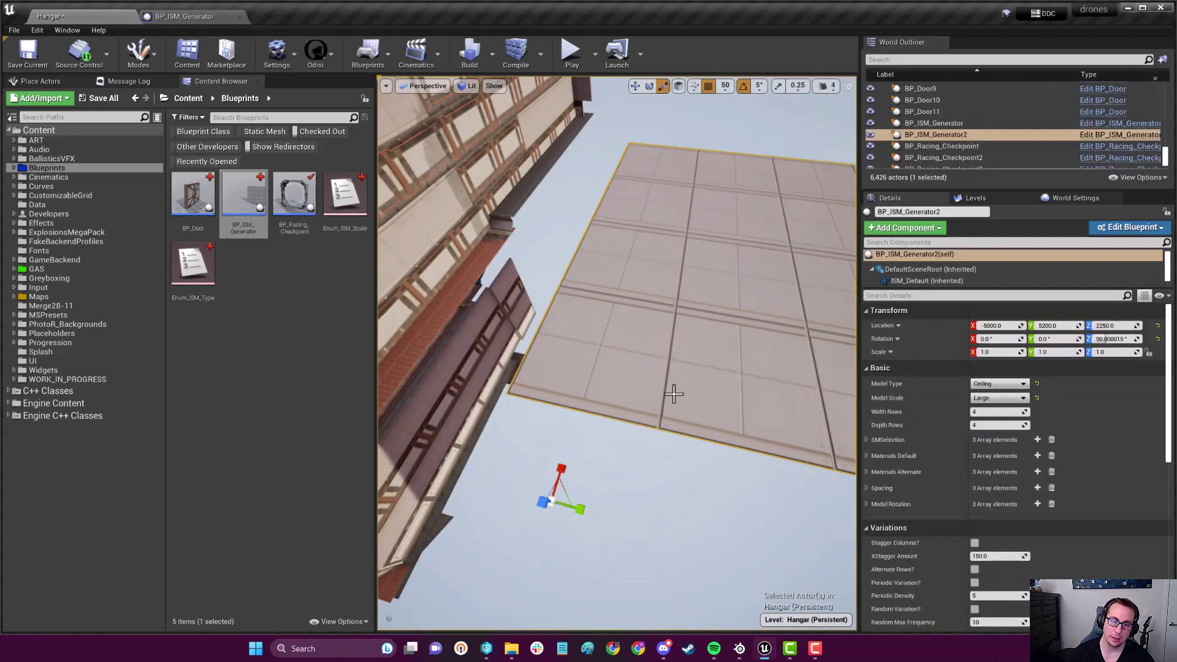
Step: Set BP_ISM_Generator2's Width Rows to 40, keeping Depth Rows at 4
right_drag(677, 389, 508, 444)
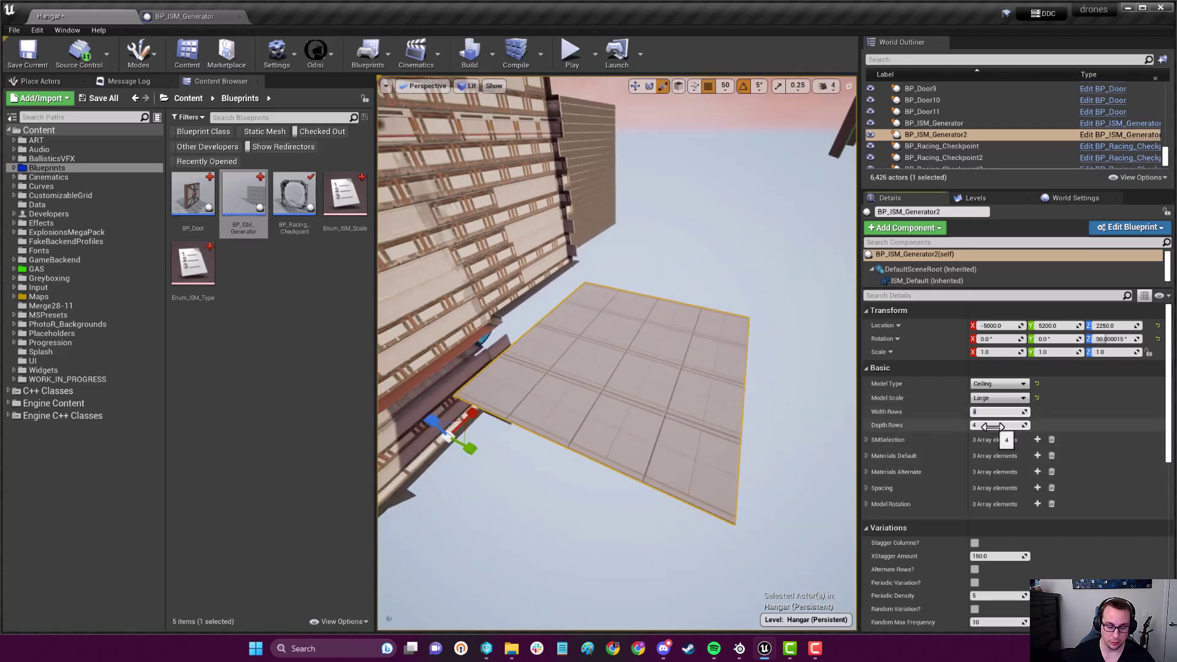
drag(994, 426, 939, 412)
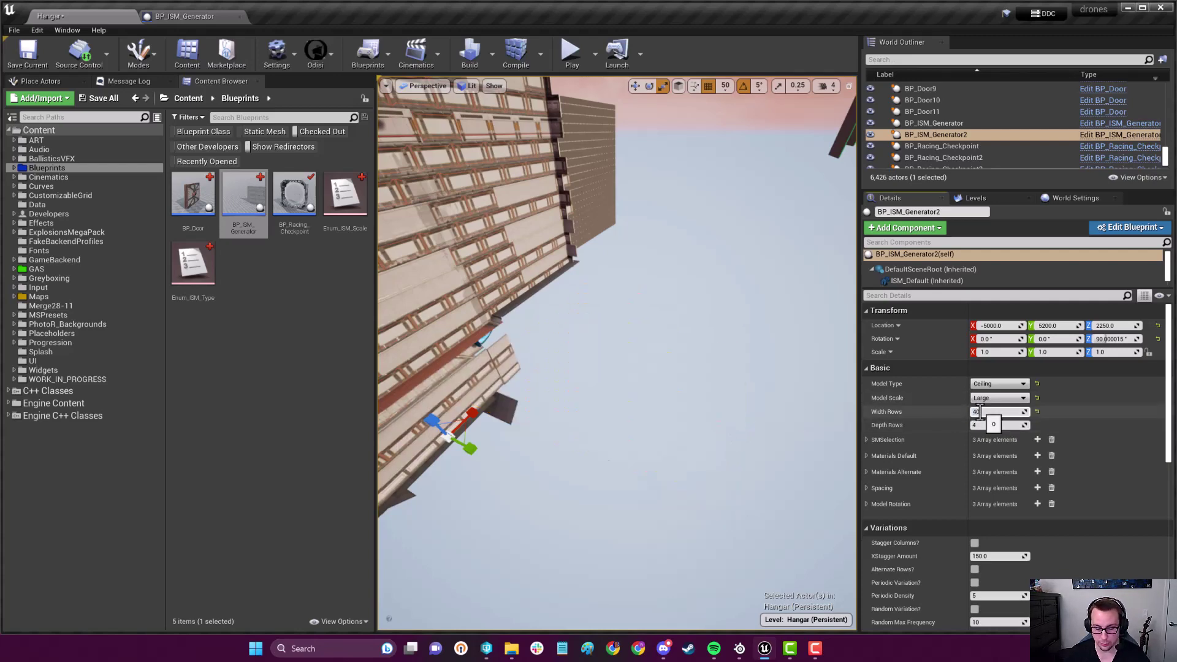
mouse_move(619, 420)
right_down()
mouse_move(620, 349)
mouse_move(553, 331)
mouse_move(515, 350)
right_up()
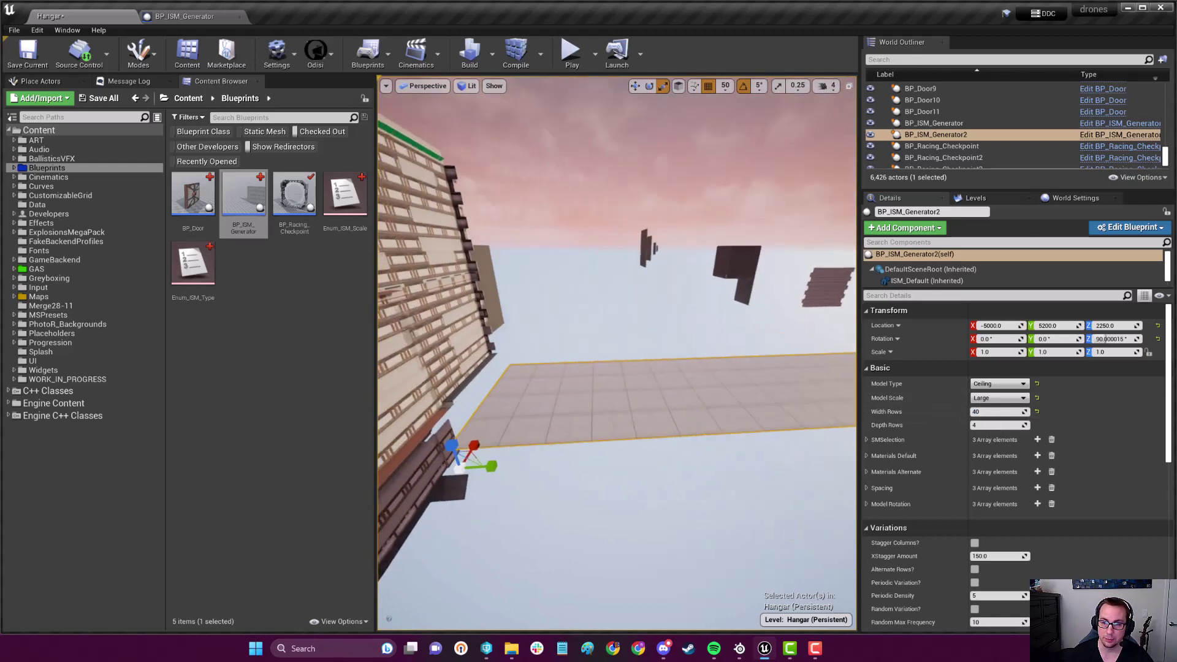
Step: Switch the Model Type back to Wall with Small model scale
click(1006, 383)
click(994, 410)
right_drag(715, 460, 626, 405)
click(993, 397)
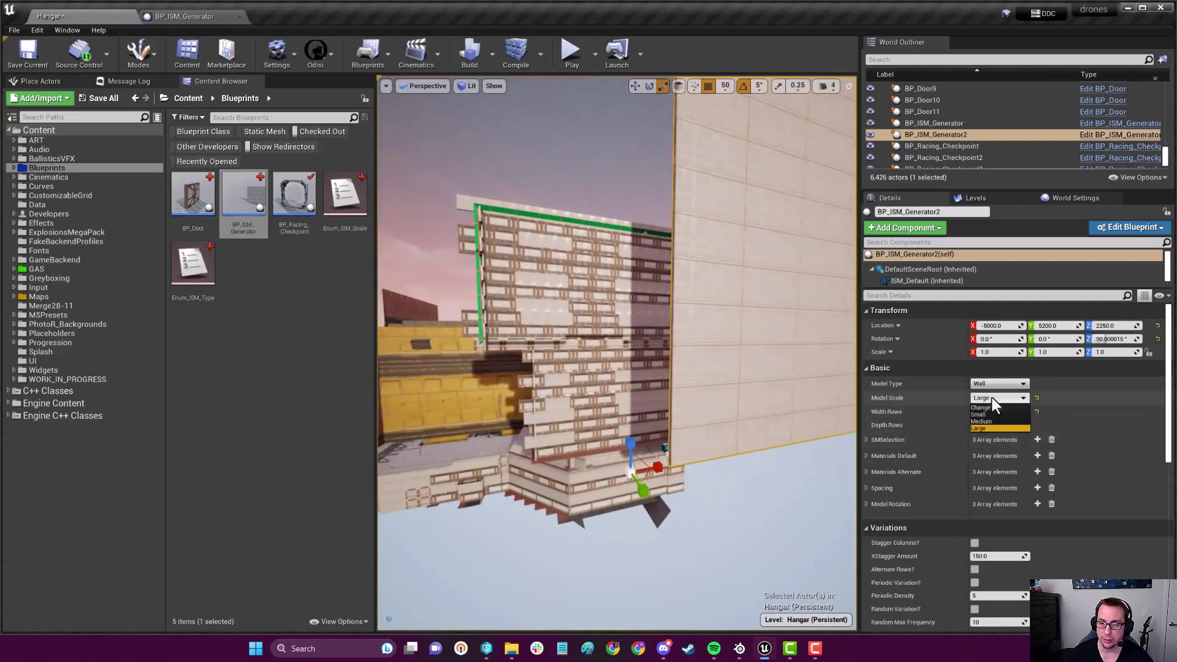
click(981, 416)
right_drag(828, 442, 791, 423)
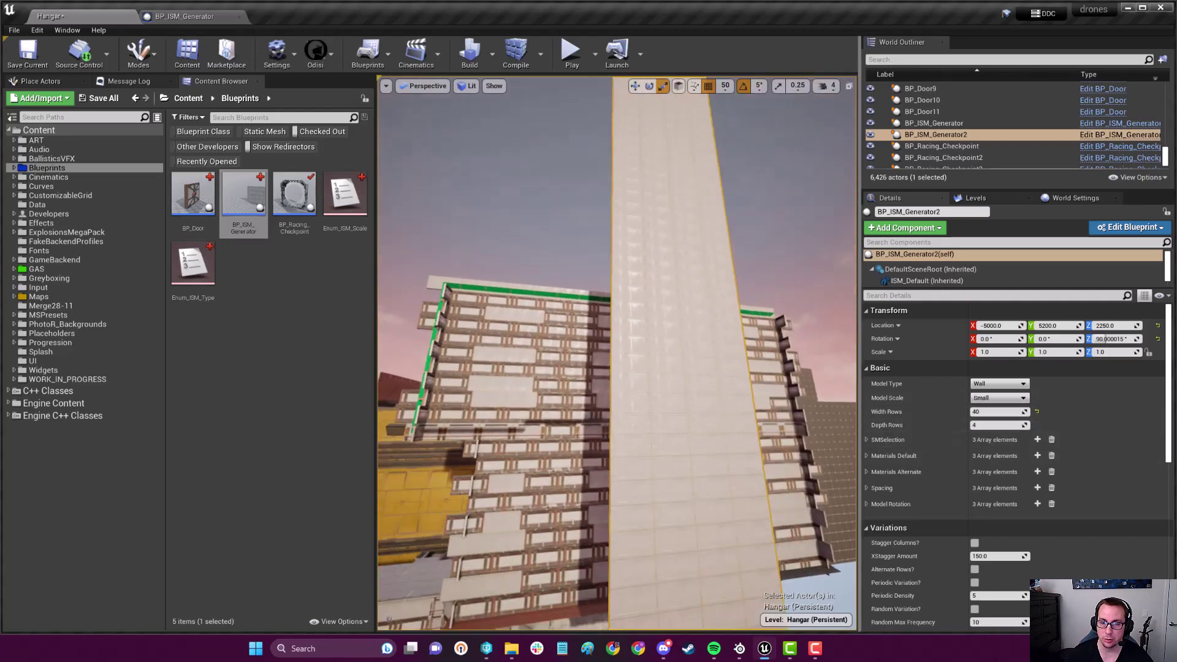
mouse_move(616, 354)
right_down()
mouse_move(588, 359)
mouse_move(616, 354)
right_up()
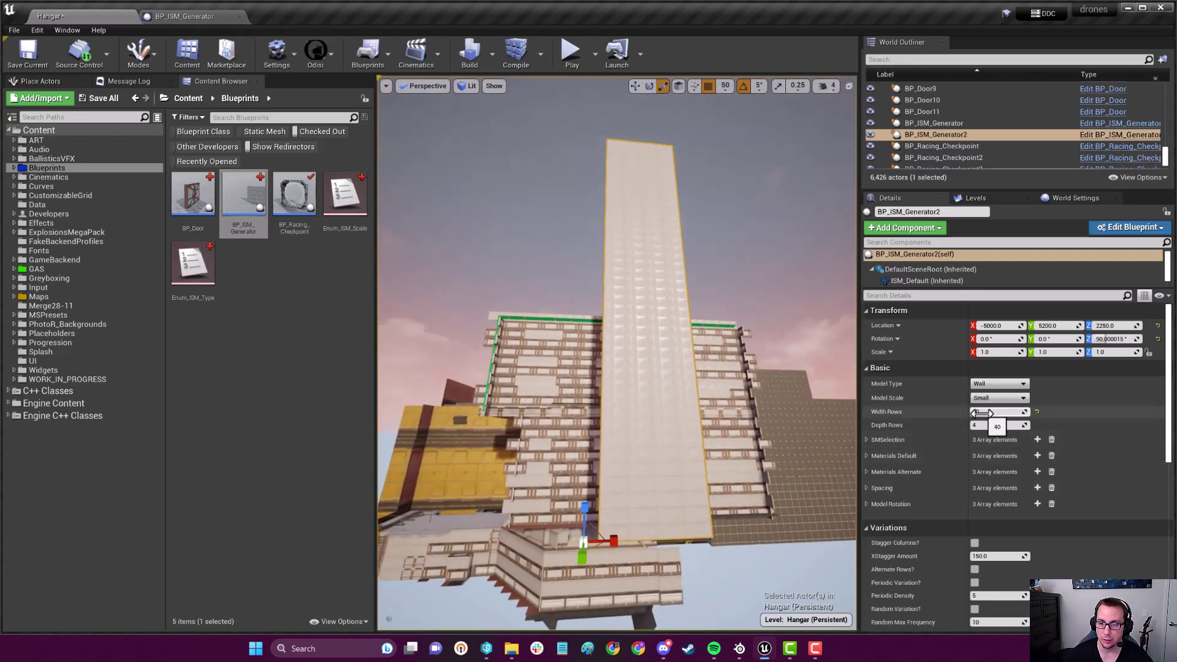
text(20)
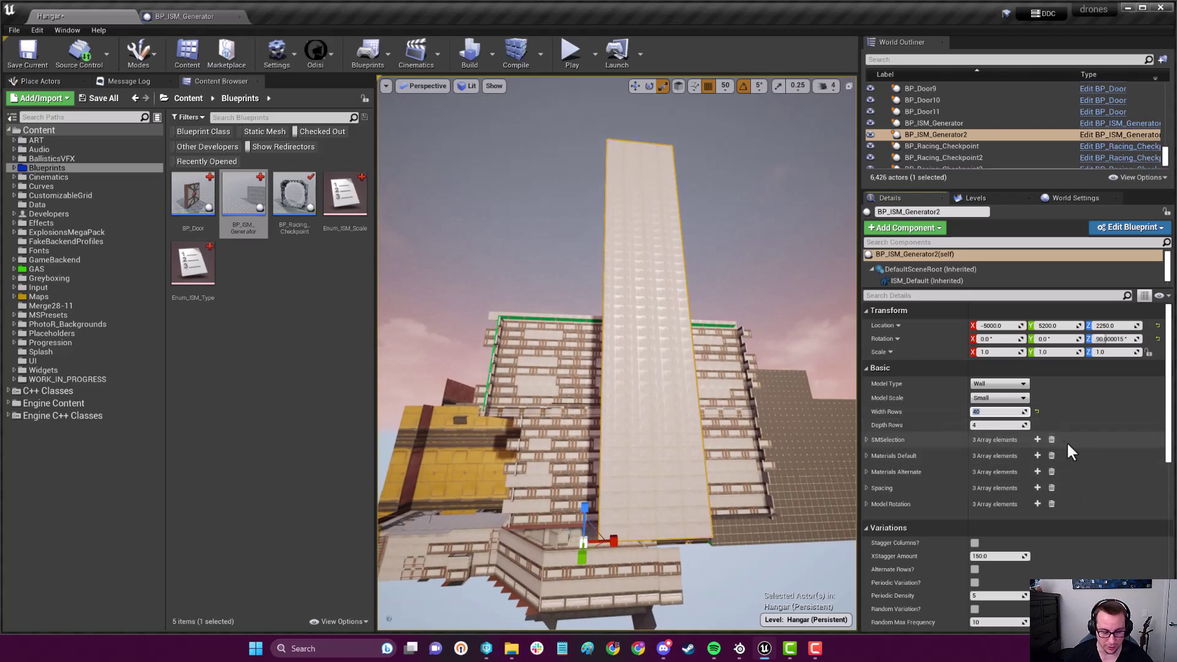
Step: Set Width Rows to 18 and move the wall to Location X -3800
key(Return)
right_drag(827, 446, 827, 446)
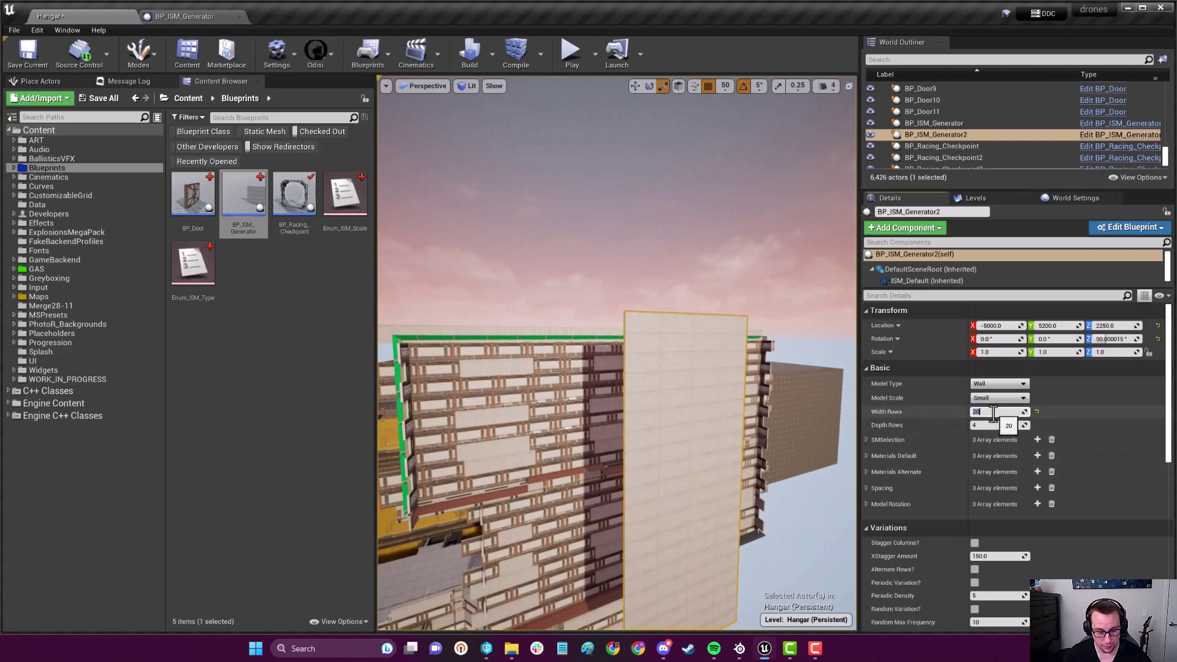
drag(1001, 416, 1001, 417)
right_drag(842, 453, 756, 449)
drag(600, 479, 583, 451)
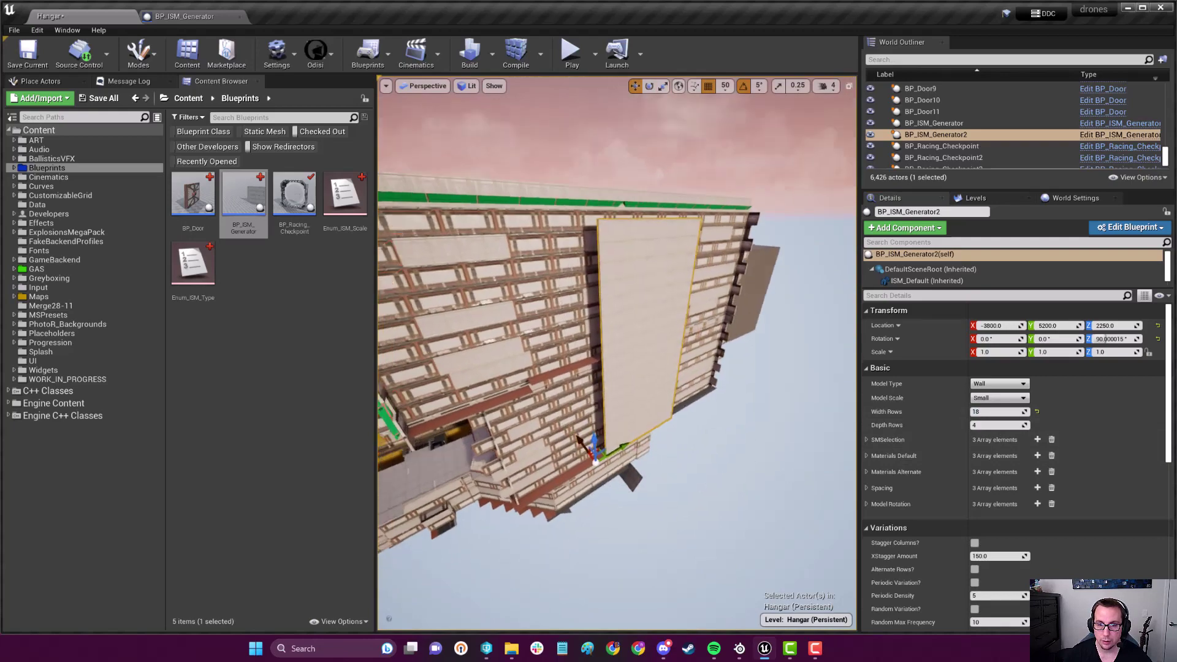
right_drag(582, 451, 552, 516)
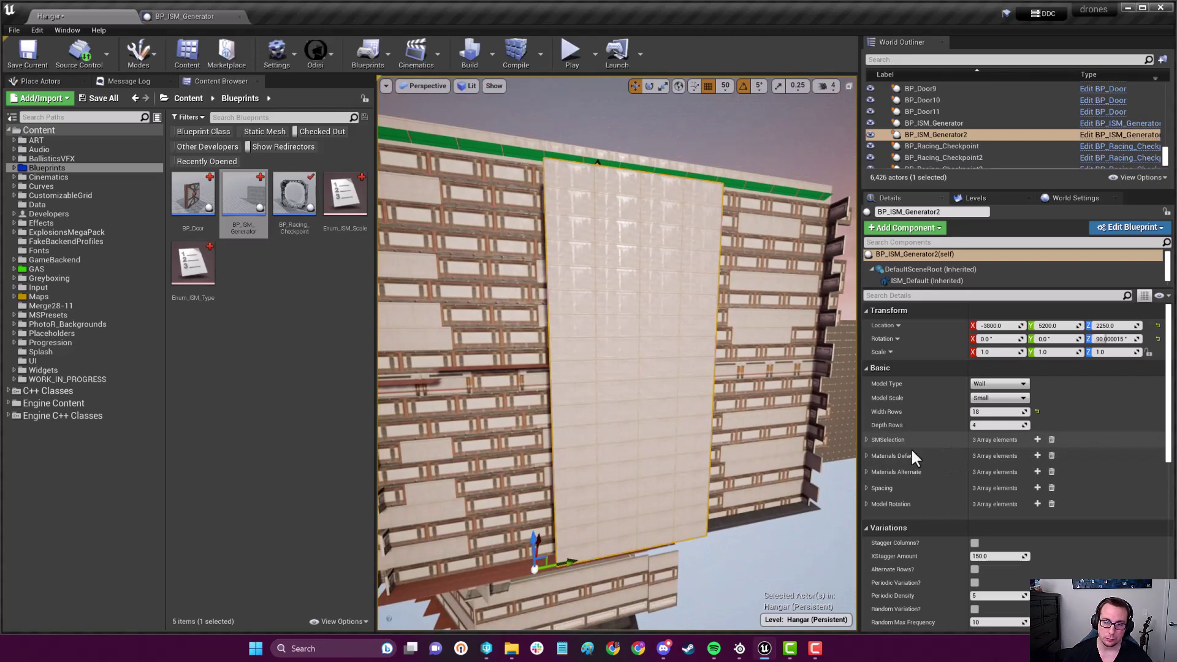
scroll(976, 515, down, 2)
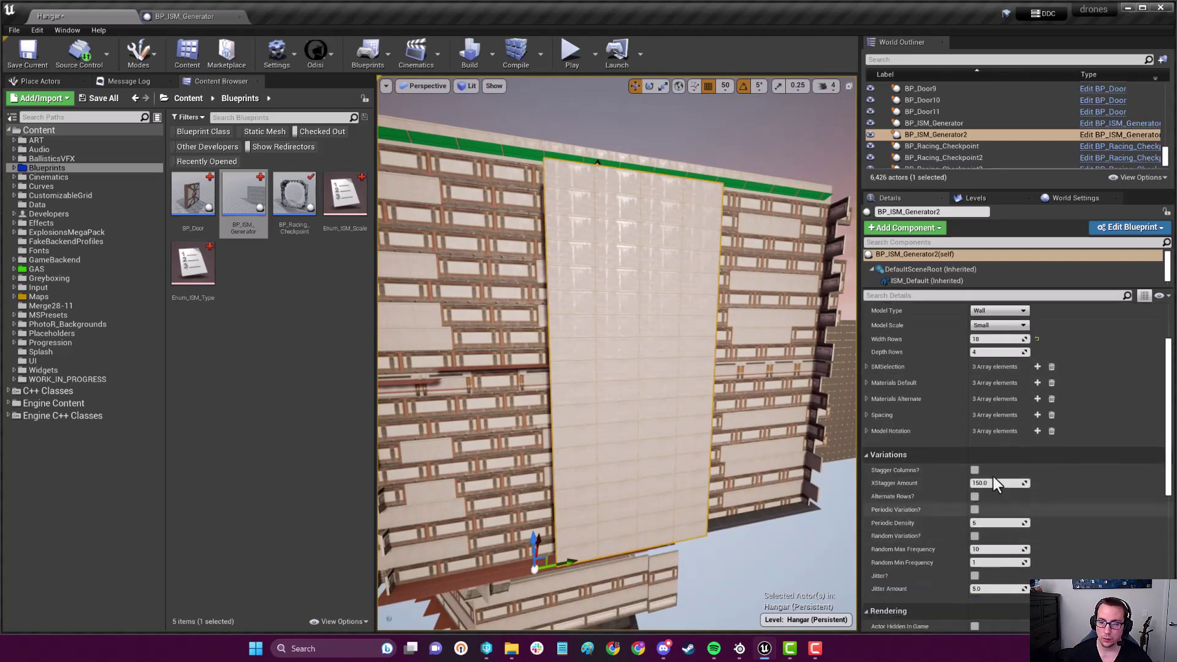
click(866, 367)
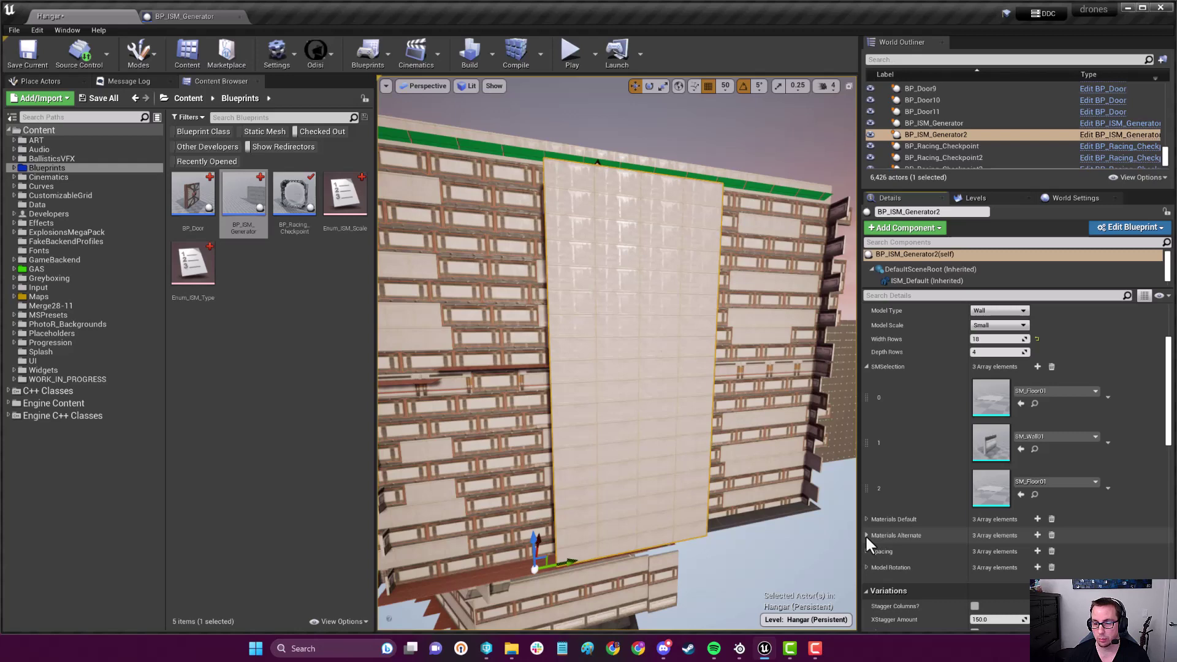
click(867, 518)
scroll(975, 522, down, 2)
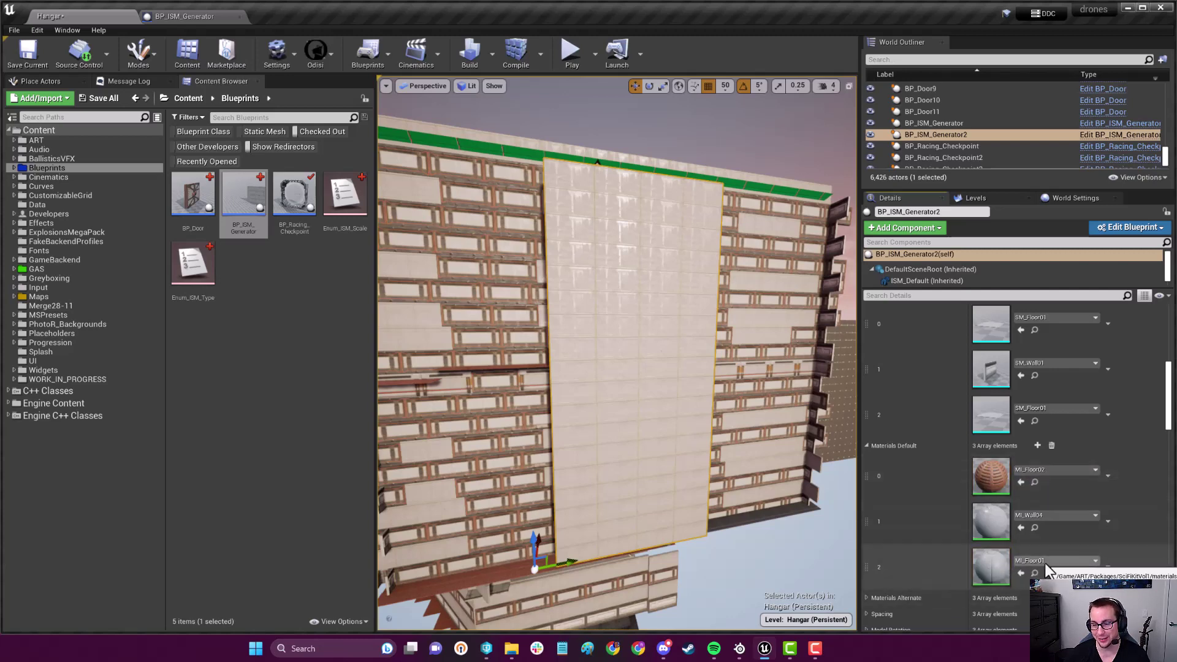
mouse_move(617, 414)
right_down()
mouse_move(616, 350)
mouse_move(598, 369)
mouse_move(598, 276)
mouse_move(597, 322)
right_up()
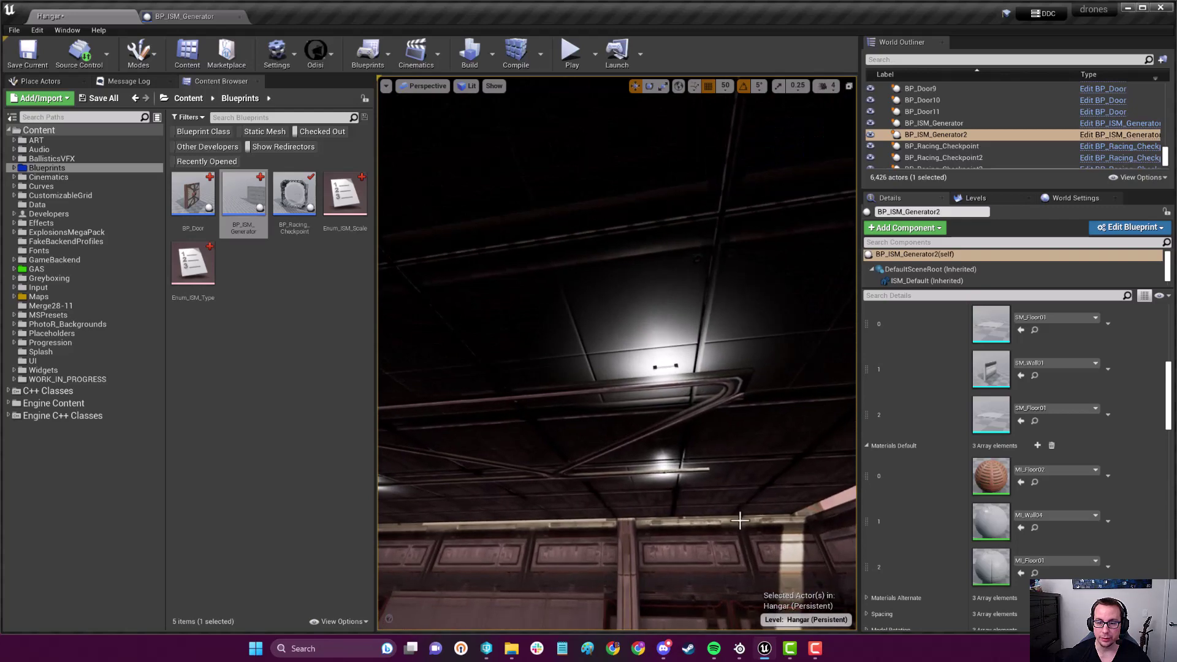
click(724, 501)
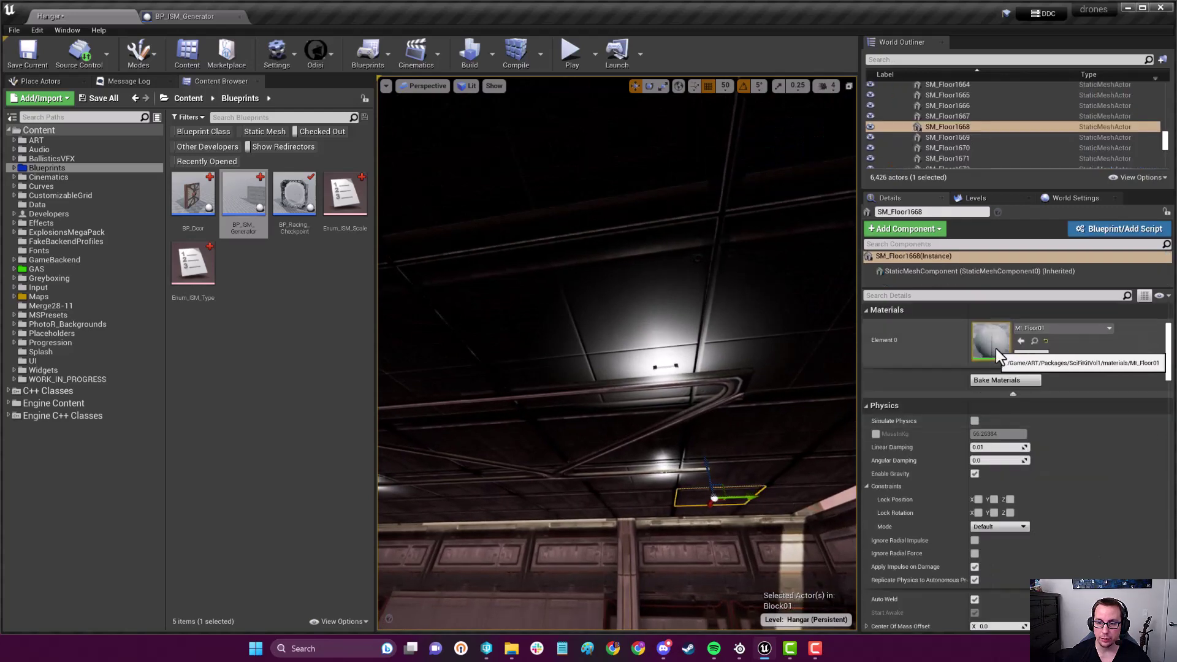
key(f)
right_drag(690, 356, 690, 356)
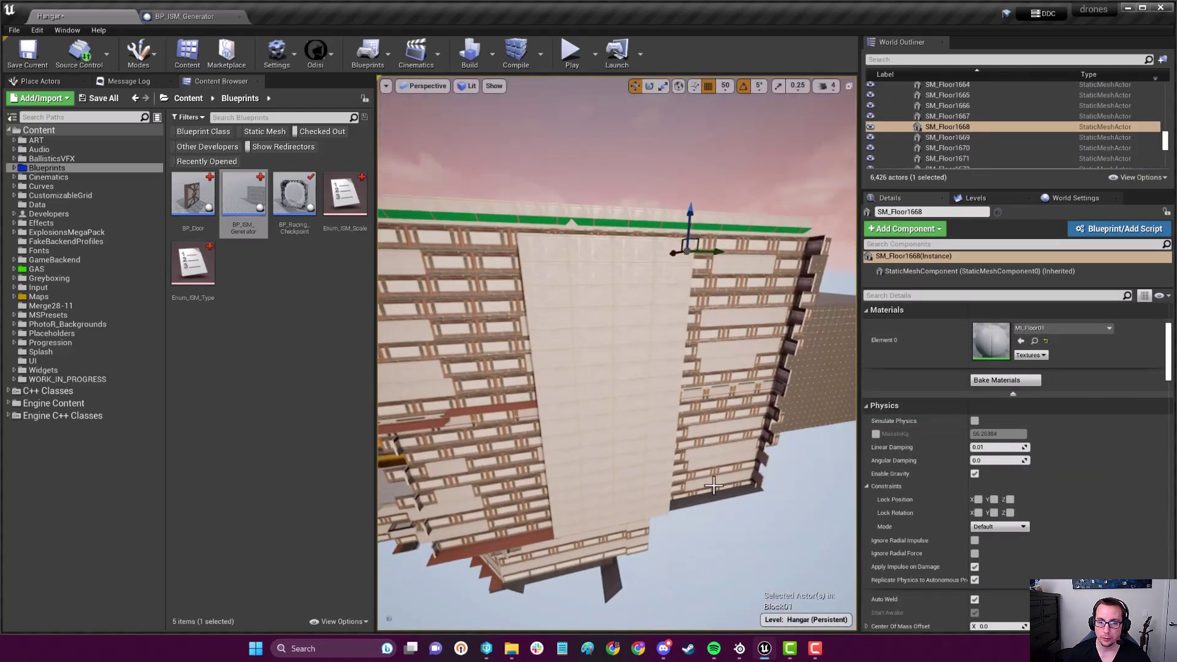
click(649, 473)
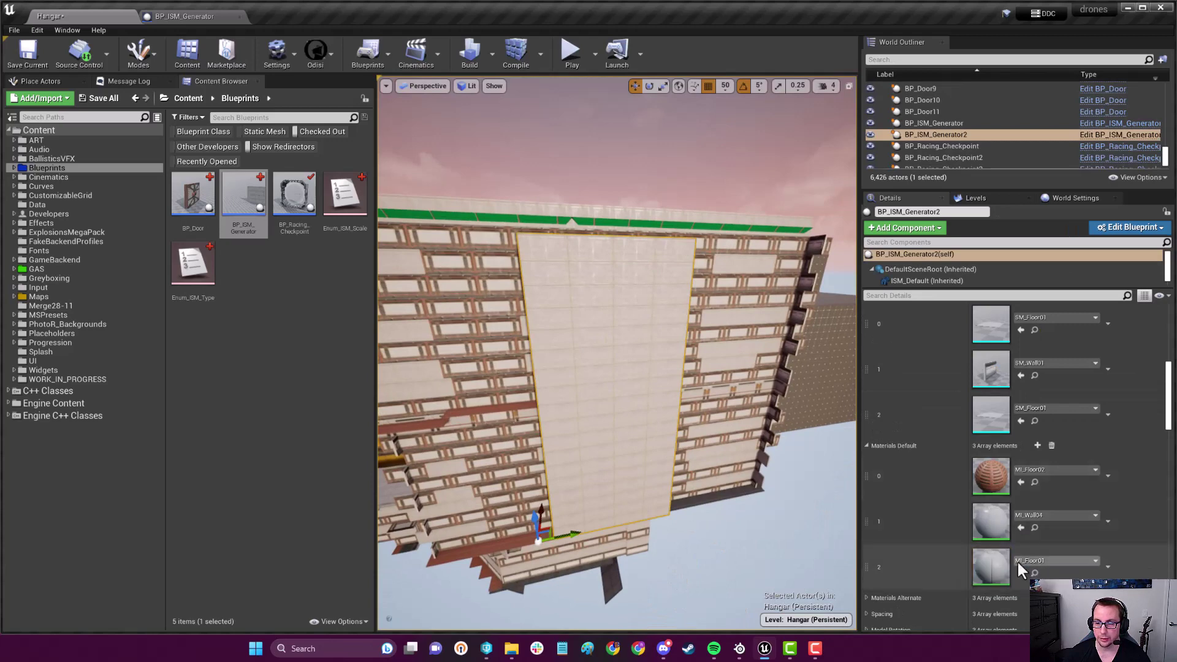
click(866, 445)
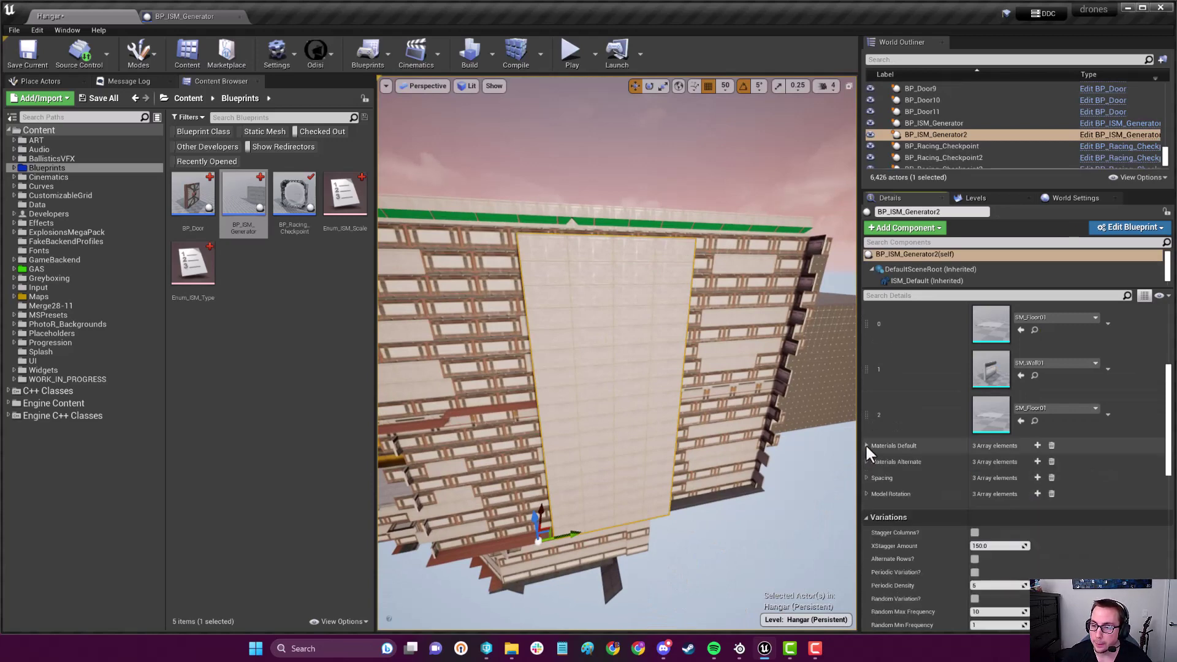
scroll(886, 447, up, 2)
scroll(865, 408, up, 1)
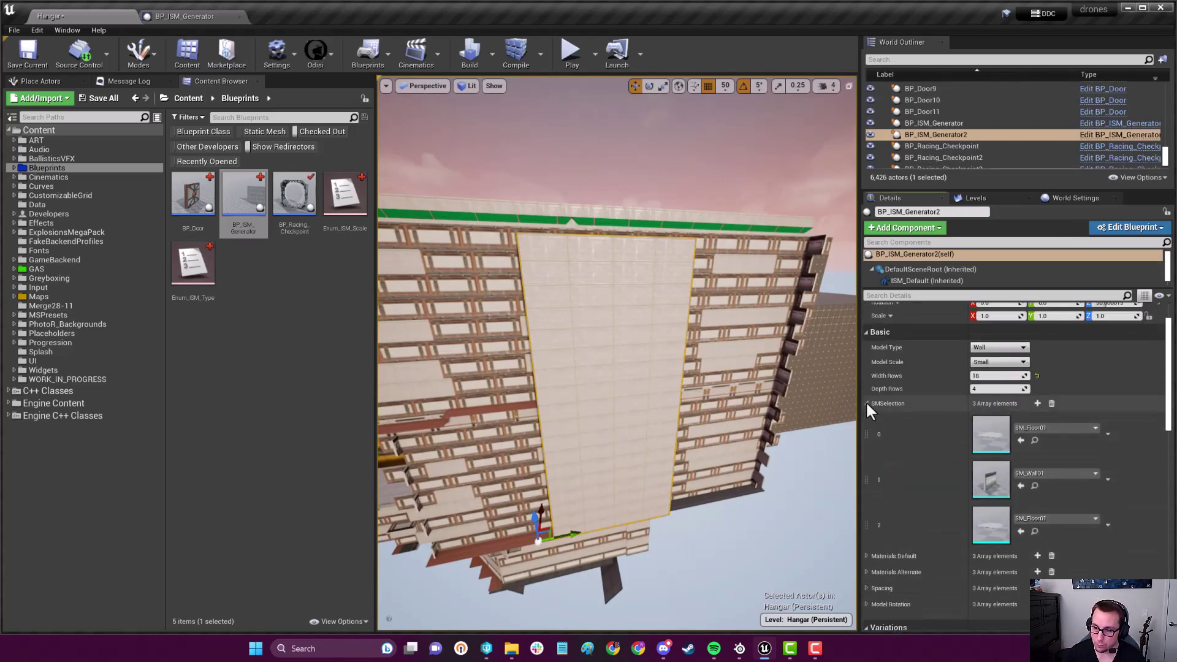
click(866, 404)
scroll(897, 460, down, 2)
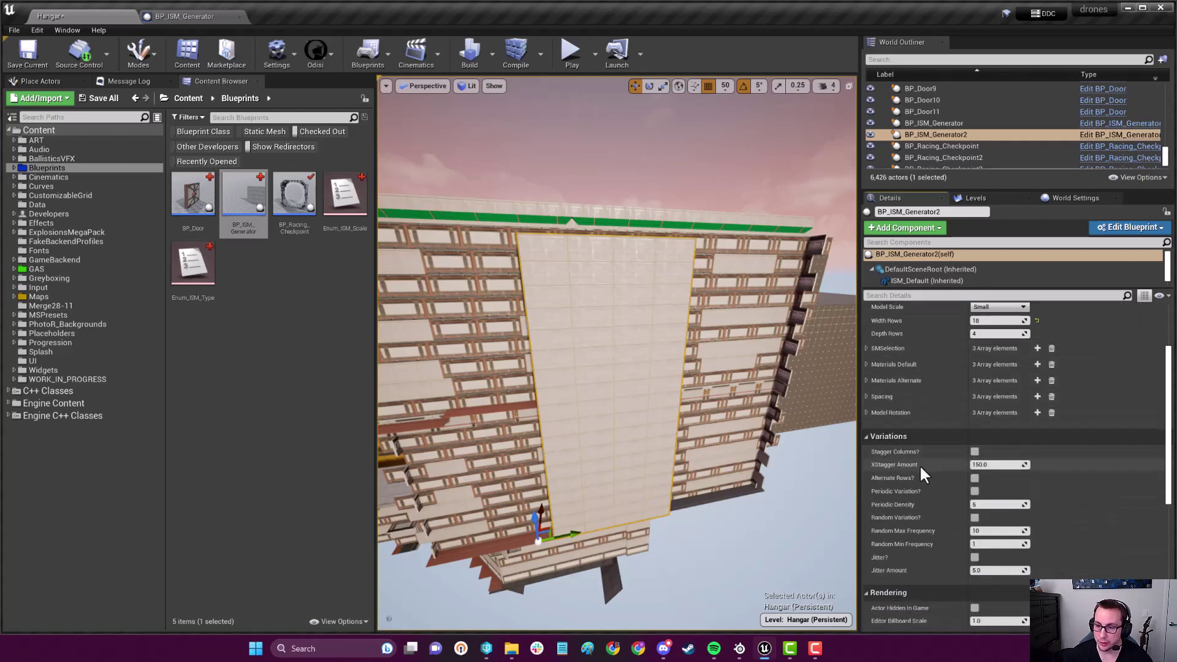
Step: Enable Stagger Columns with an XStagger Amount of 150
right_drag(684, 431, 683, 430)
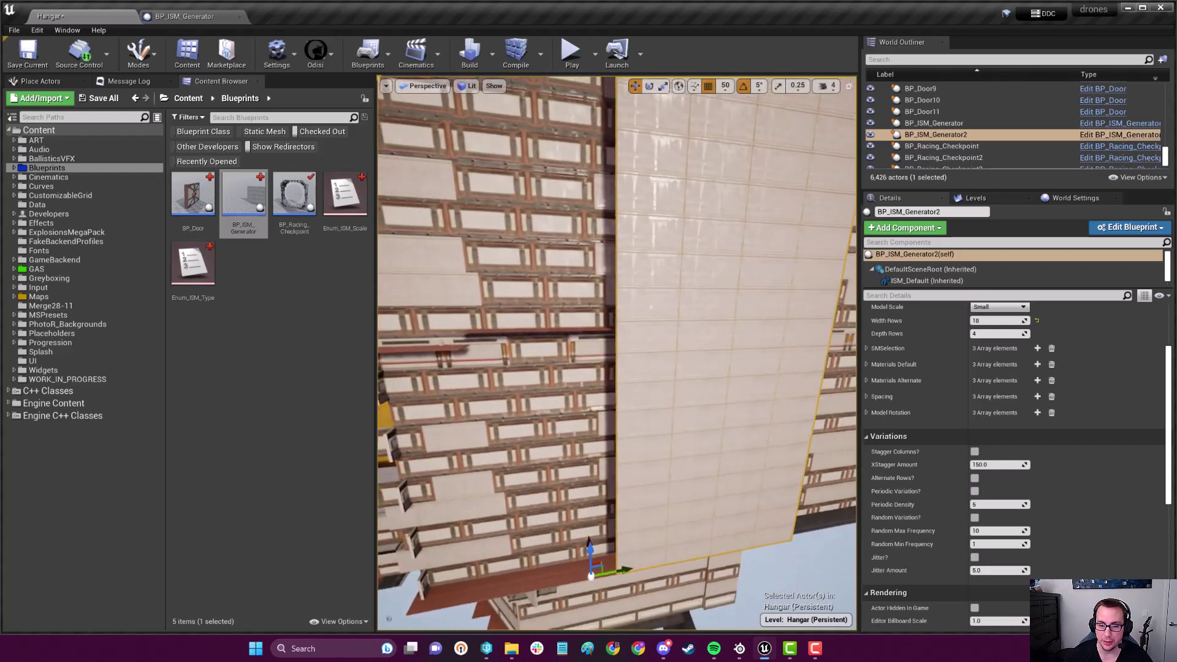
right_drag(683, 431, 683, 431)
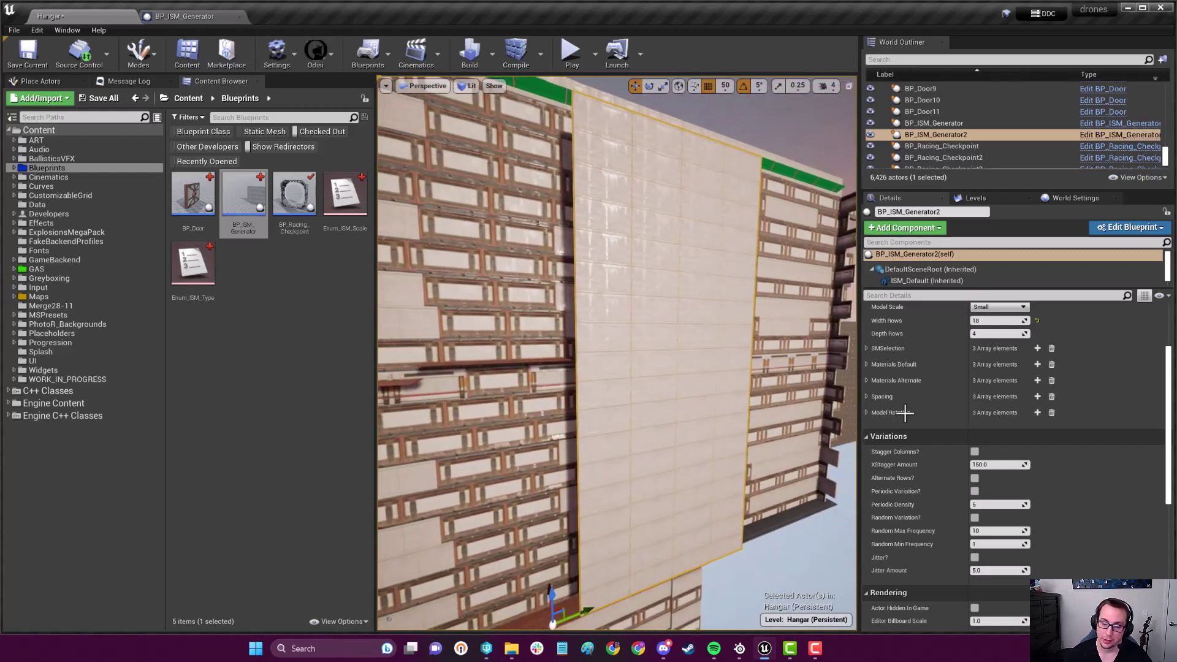
click(978, 453)
right_drag(776, 461, 776, 460)
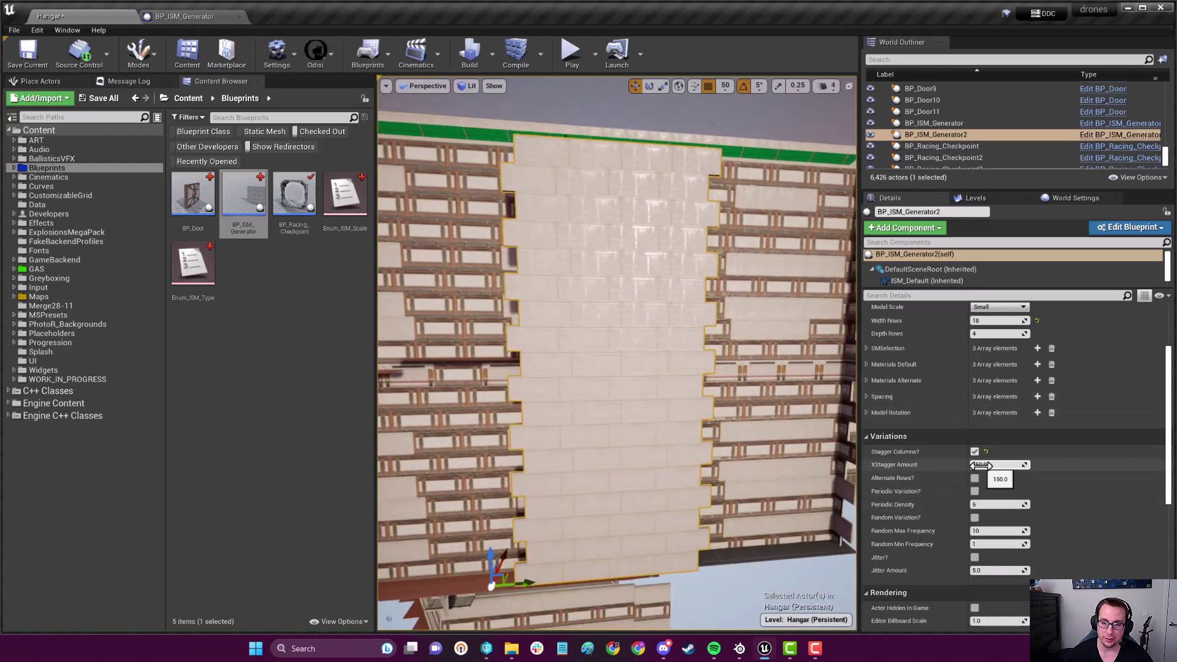
drag(986, 465, 1011, 465)
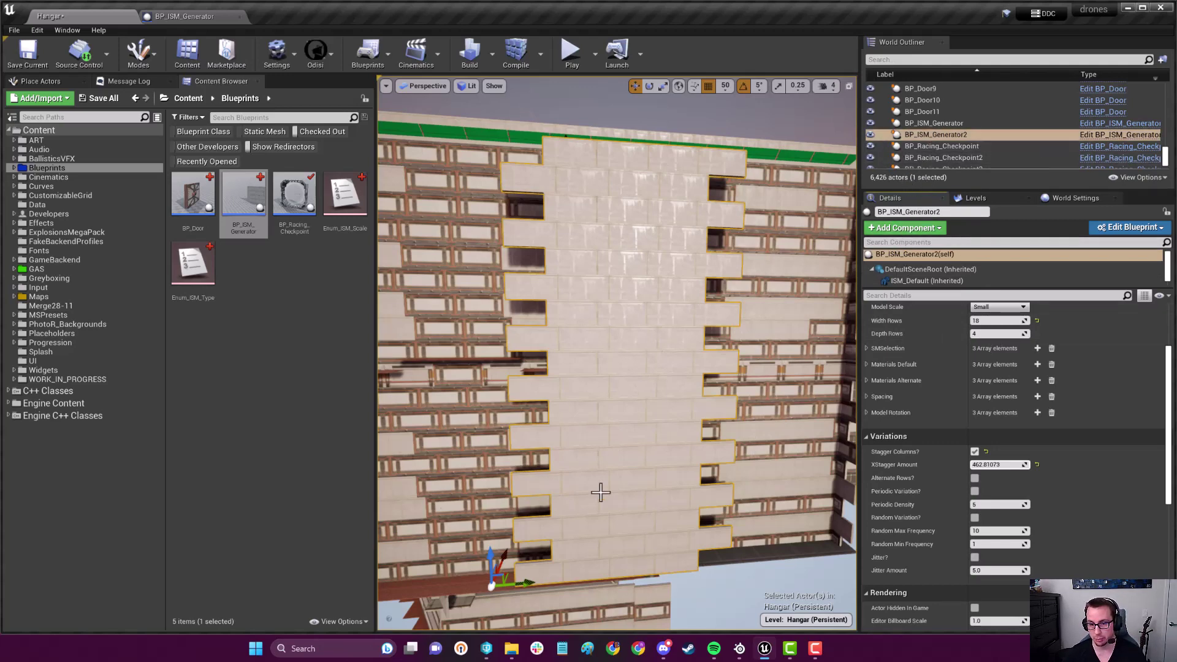
click(997, 465)
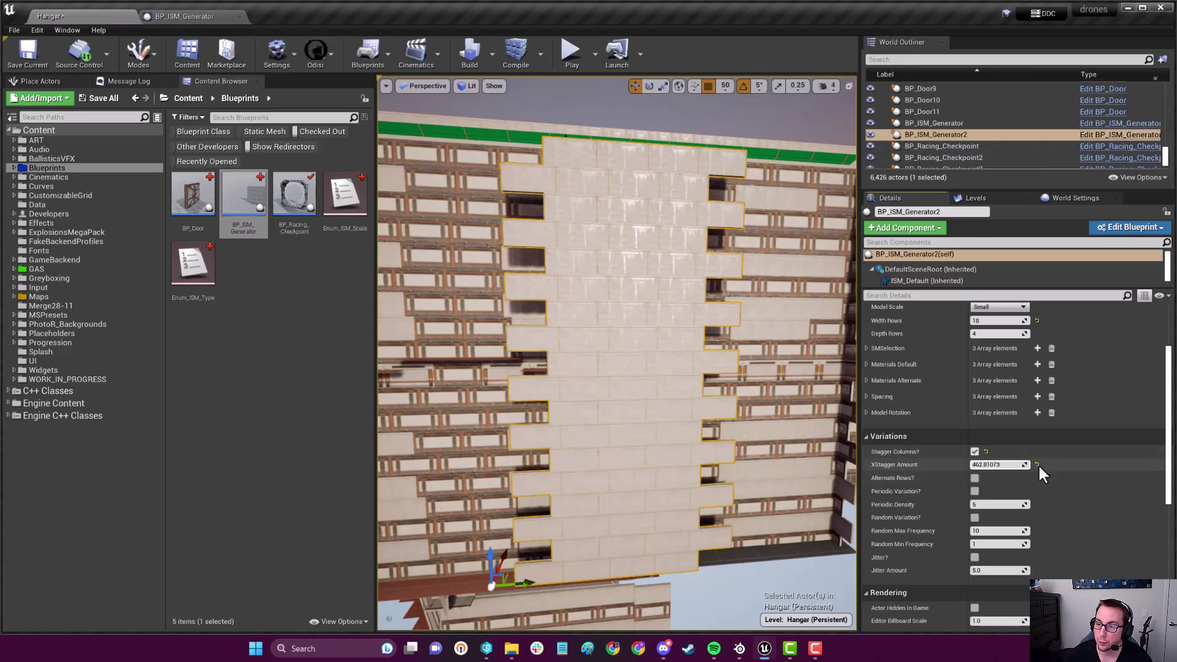
text(150)
key(Return)
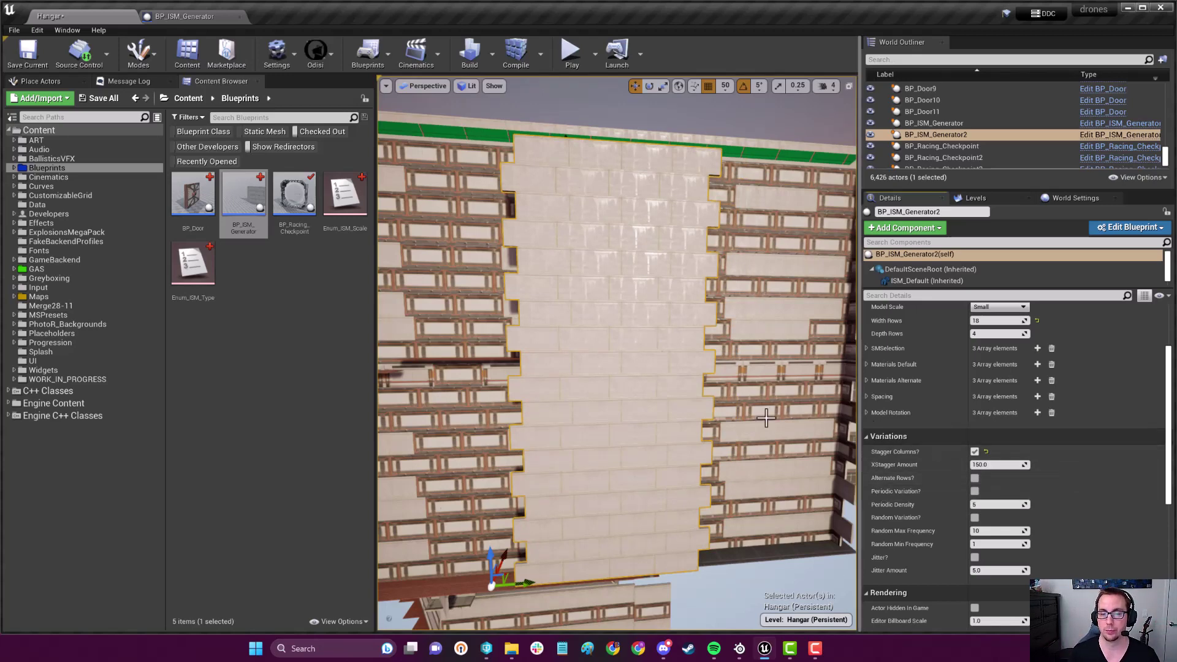
Step: Orbit the staggered facade, inspecting a hangar wall piece, then reselect the generator
right_drag(750, 409, 764, 405)
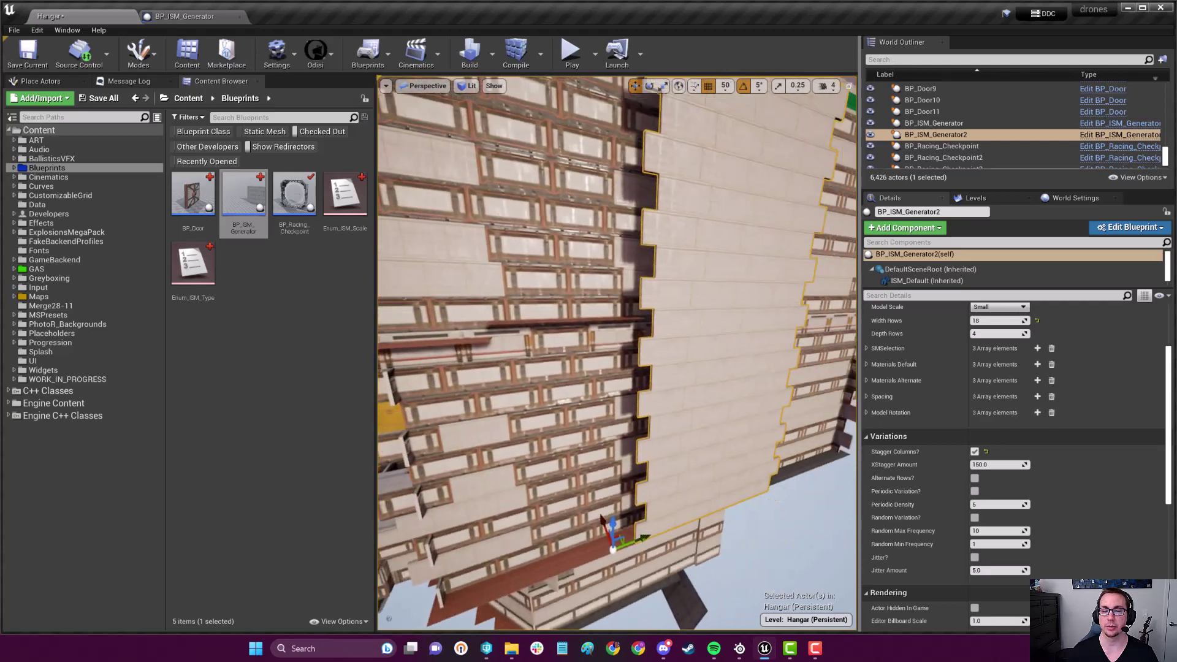
right_drag(655, 425, 654, 426)
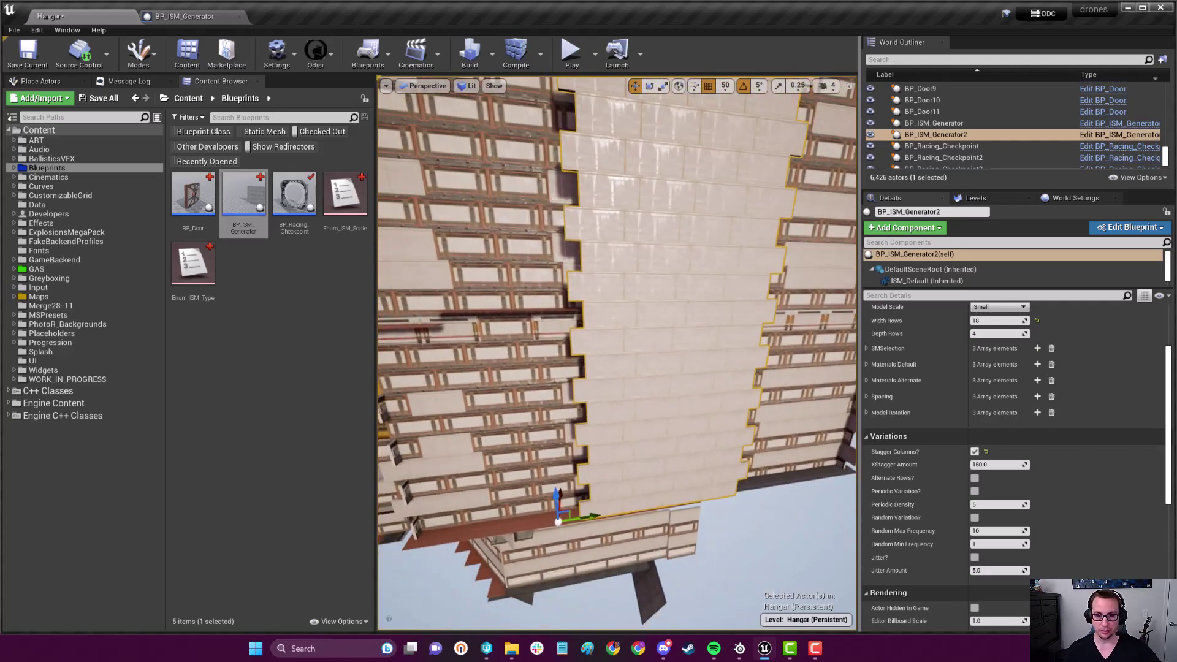
right_drag(568, 526, 569, 526)
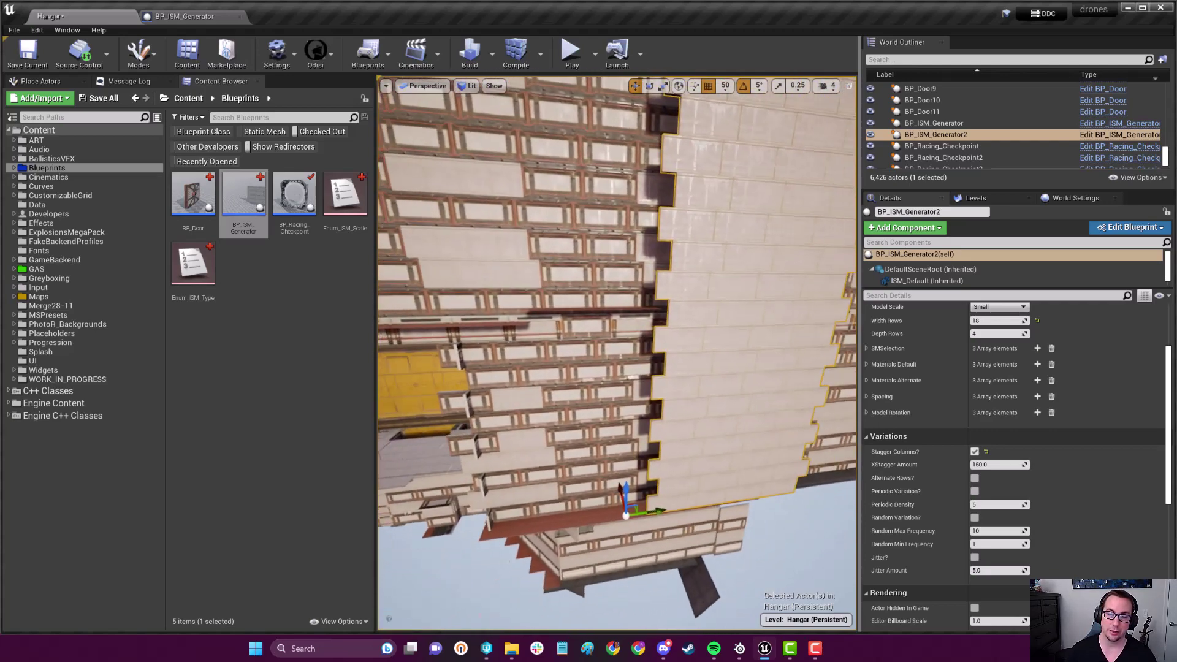
click(553, 507)
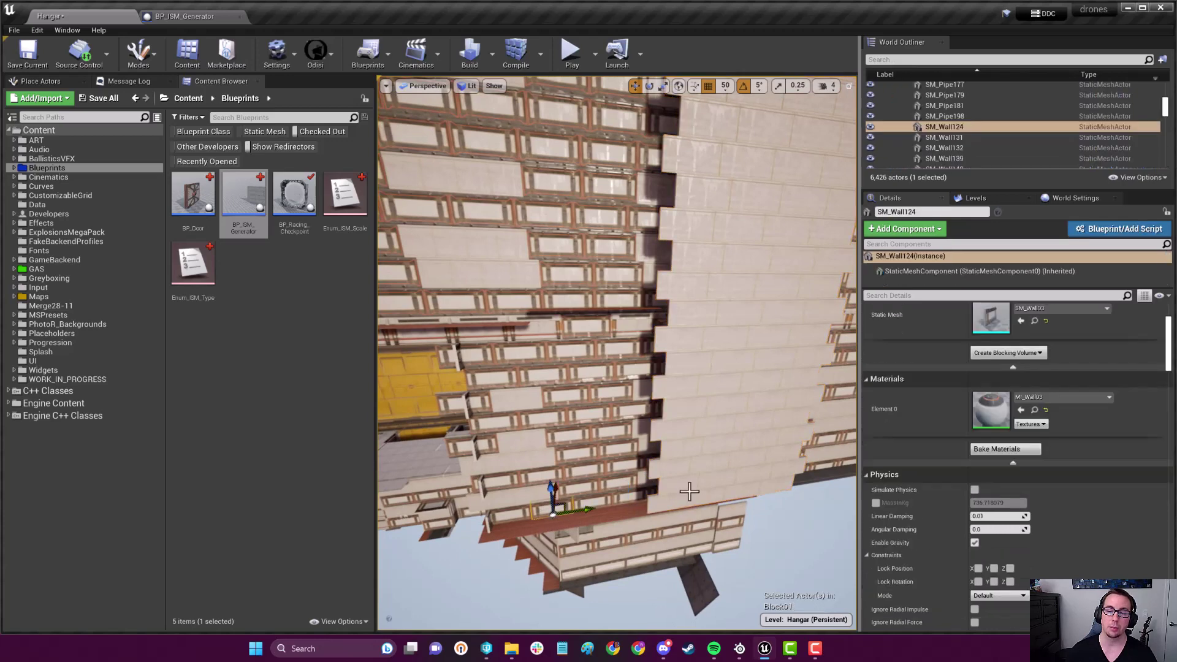
right_drag(688, 493, 689, 492)
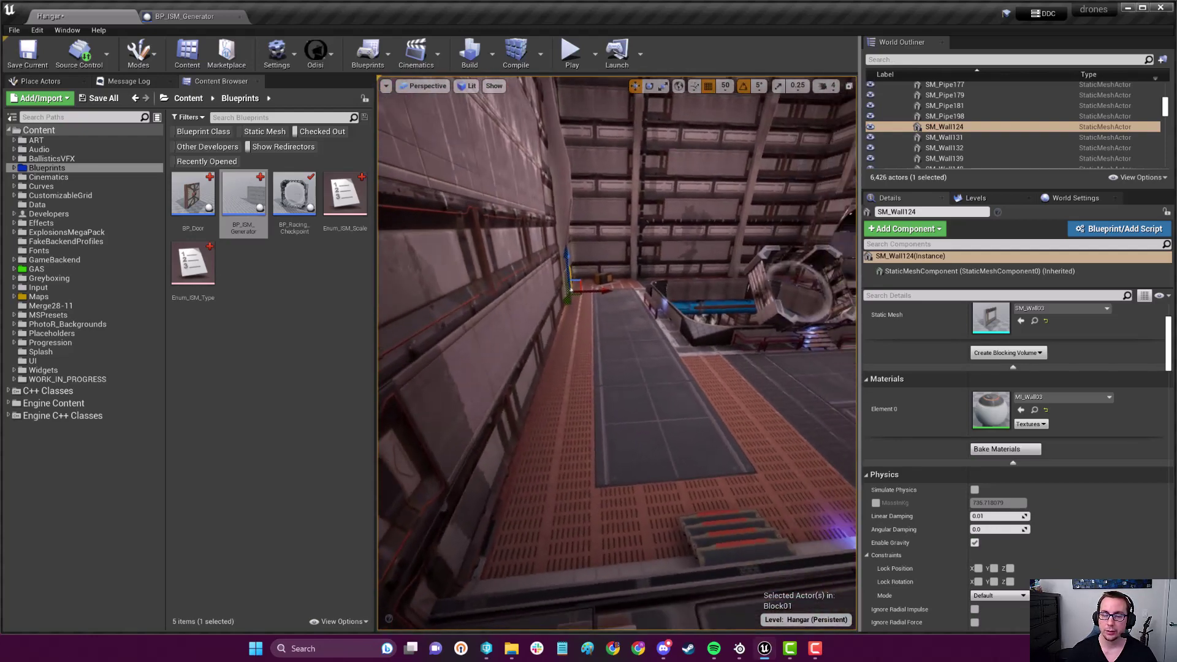
right_drag(689, 492, 689, 492)
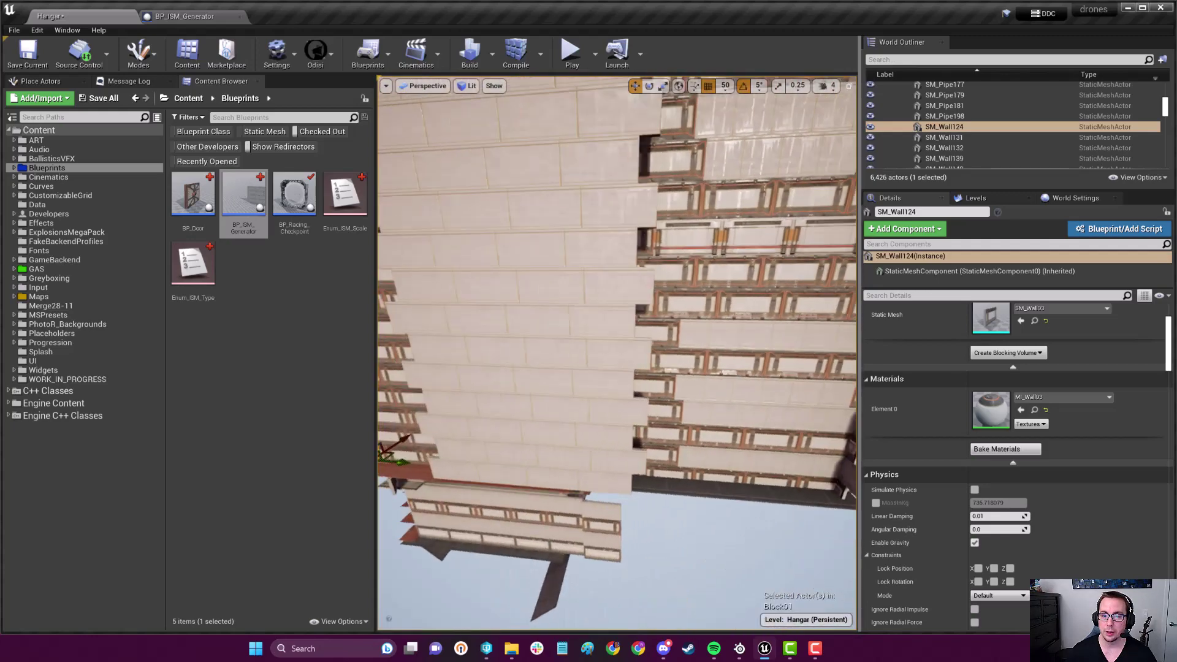
click(643, 322)
right_drag(819, 526, 819, 528)
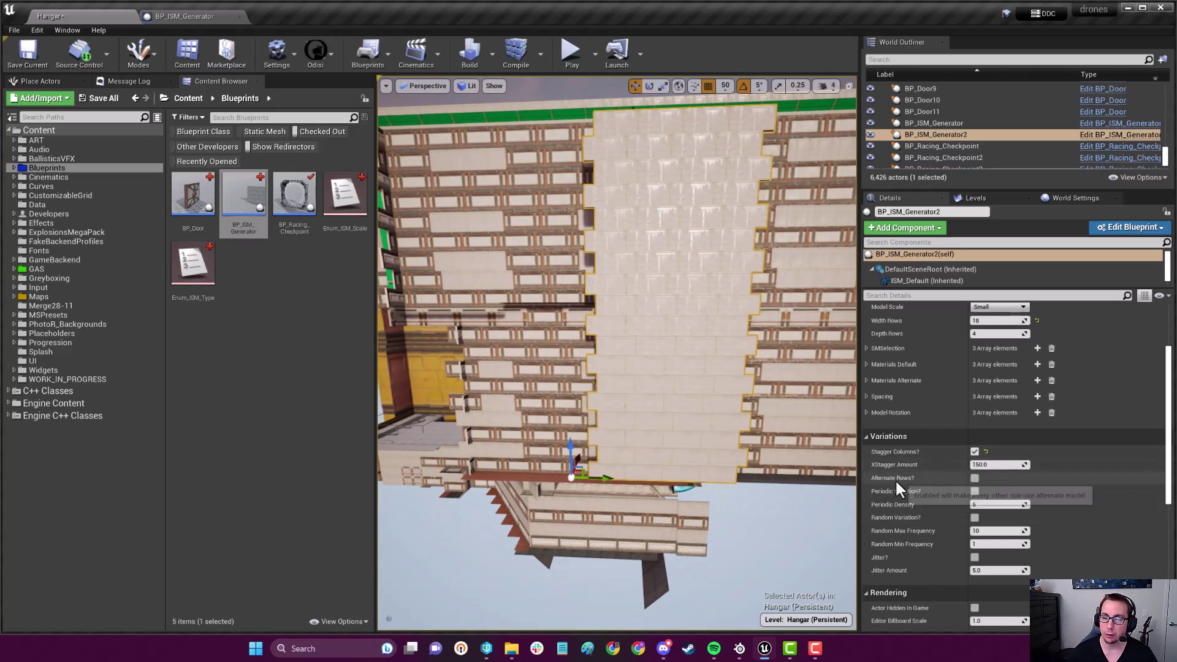
Step: Turn on alternating rows for the wall and set Depth Rows to 5
click(976, 479)
mouse_move(644, 368)
right_down()
mouse_move(552, 368)
mouse_move(690, 367)
mouse_move(589, 386)
mouse_move(571, 368)
right_up()
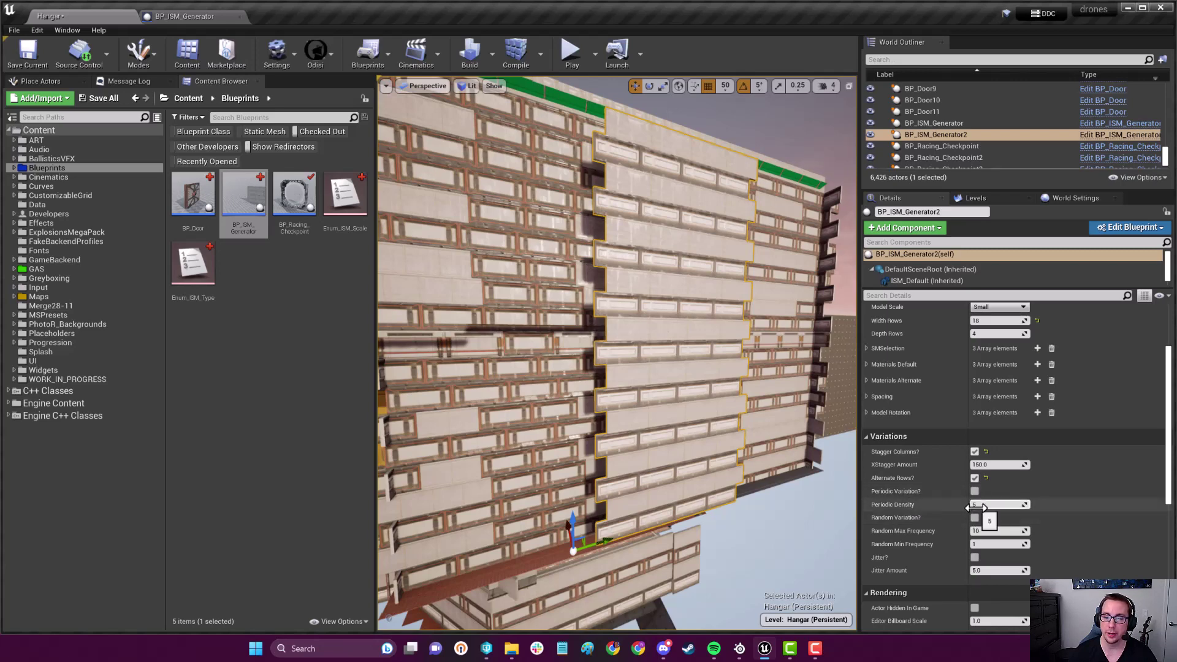
click(986, 334)
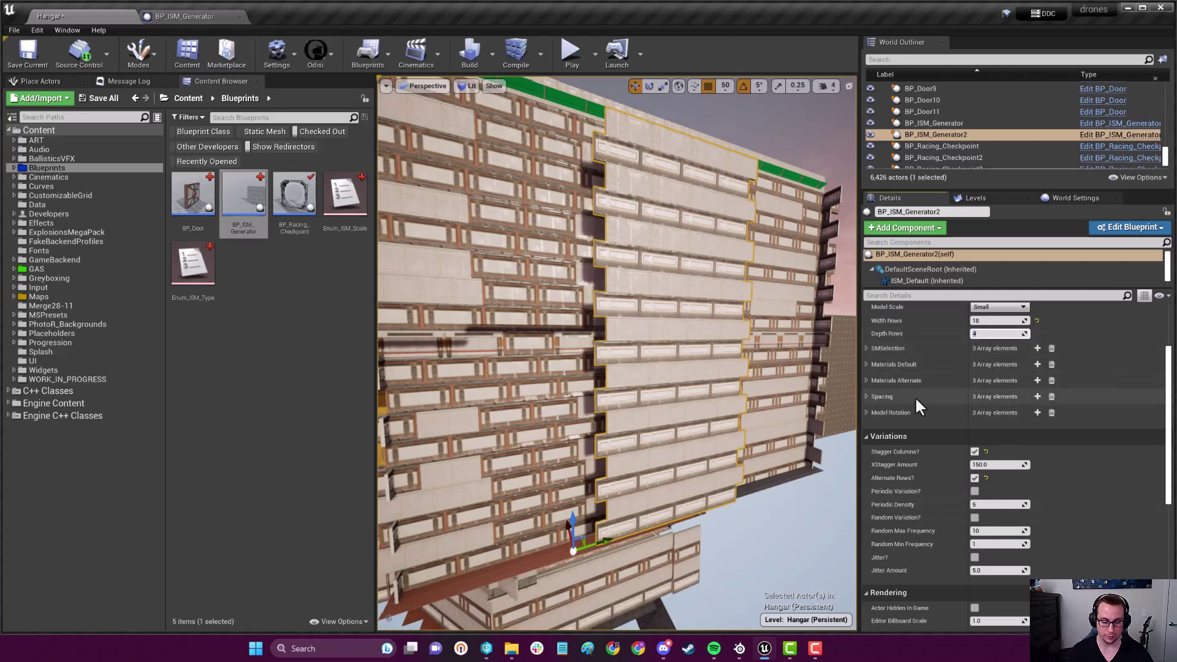
text(5)
key(Return)
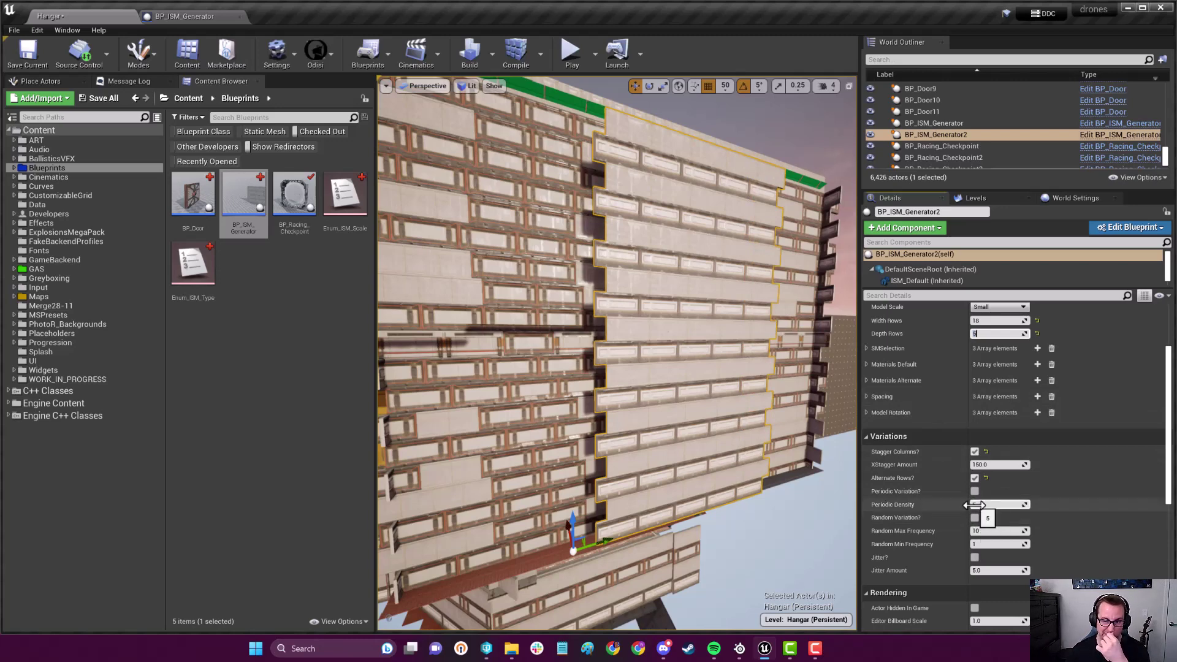
click(973, 334)
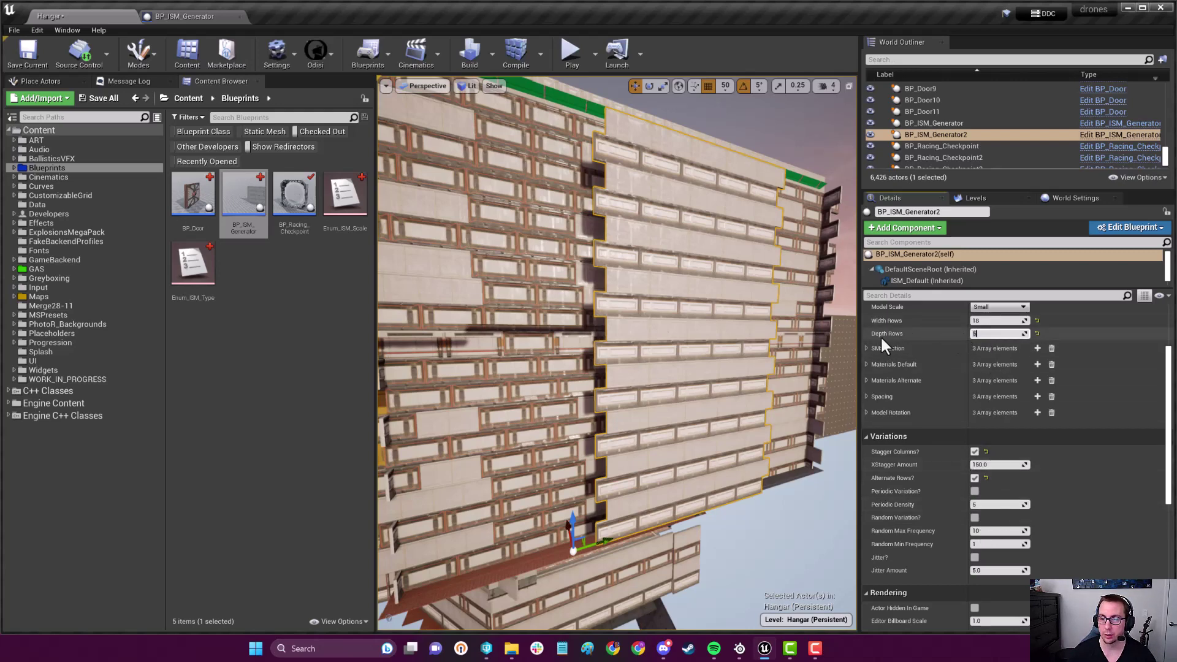
key(Return)
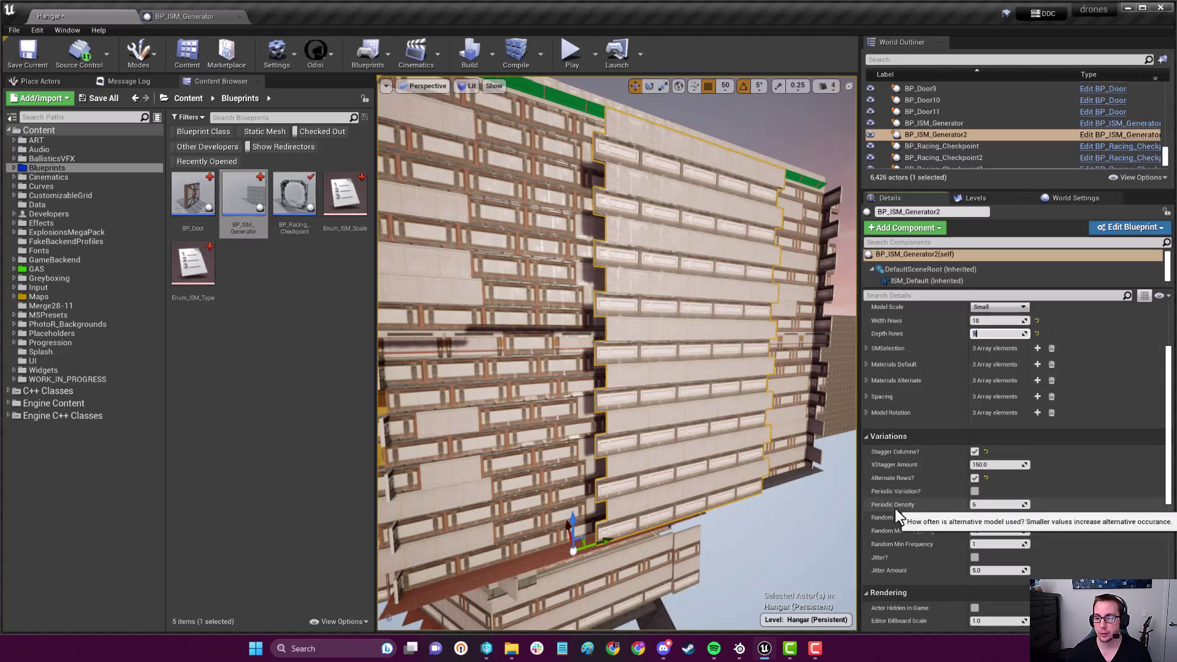
Step: Enable periodic variation, try 4 depth rows, then restore 5 with alternating rows kept on
click(976, 517)
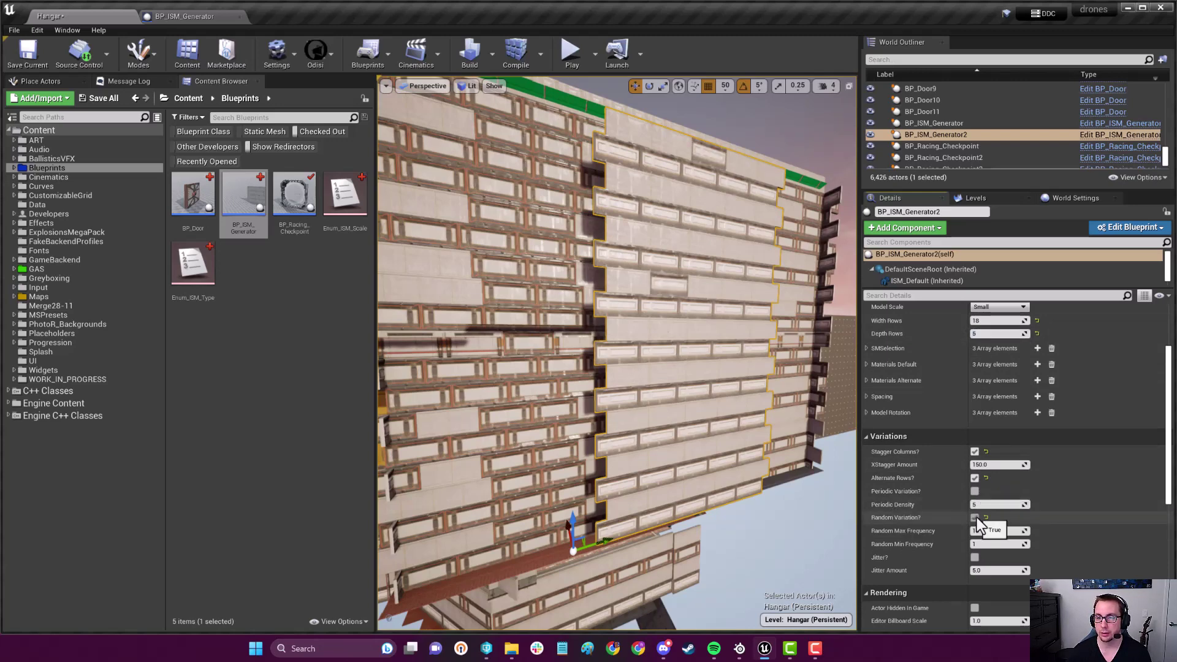
click(977, 518)
click(977, 492)
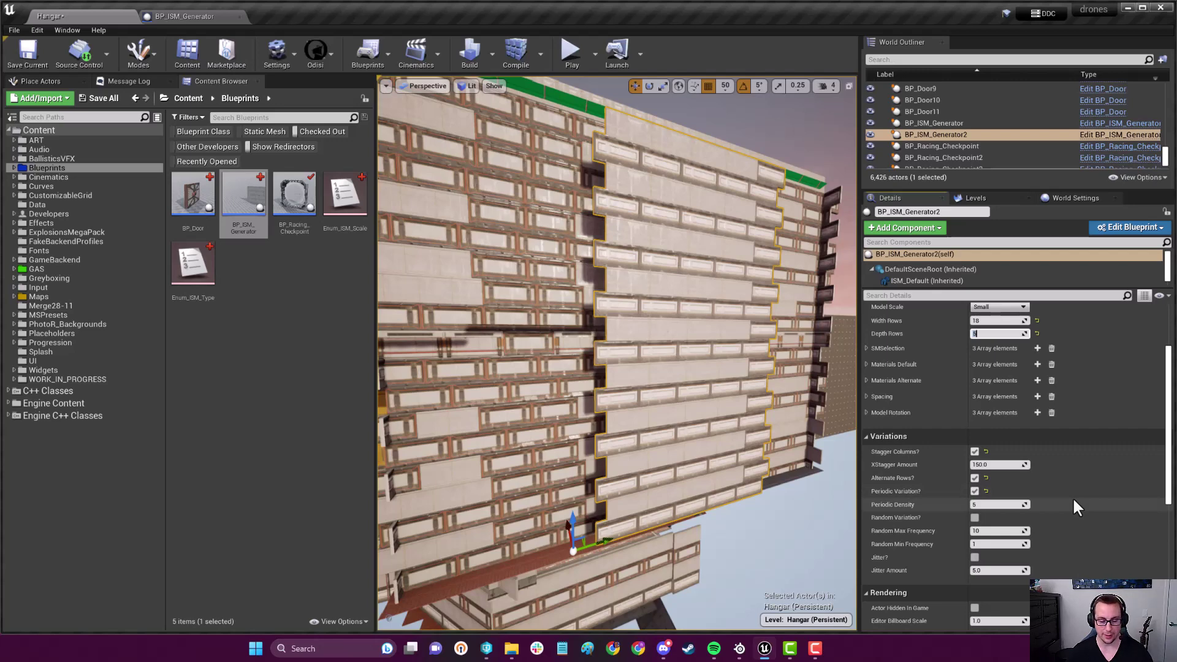
text(4)
key(Return)
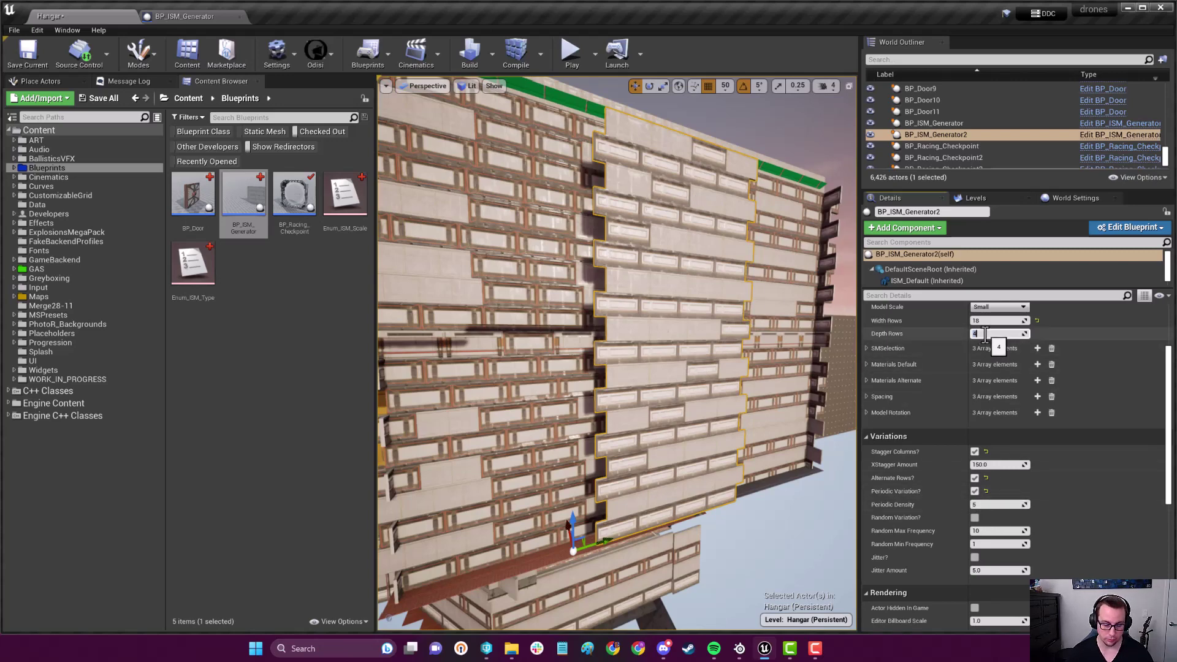
text(5)
key(Return)
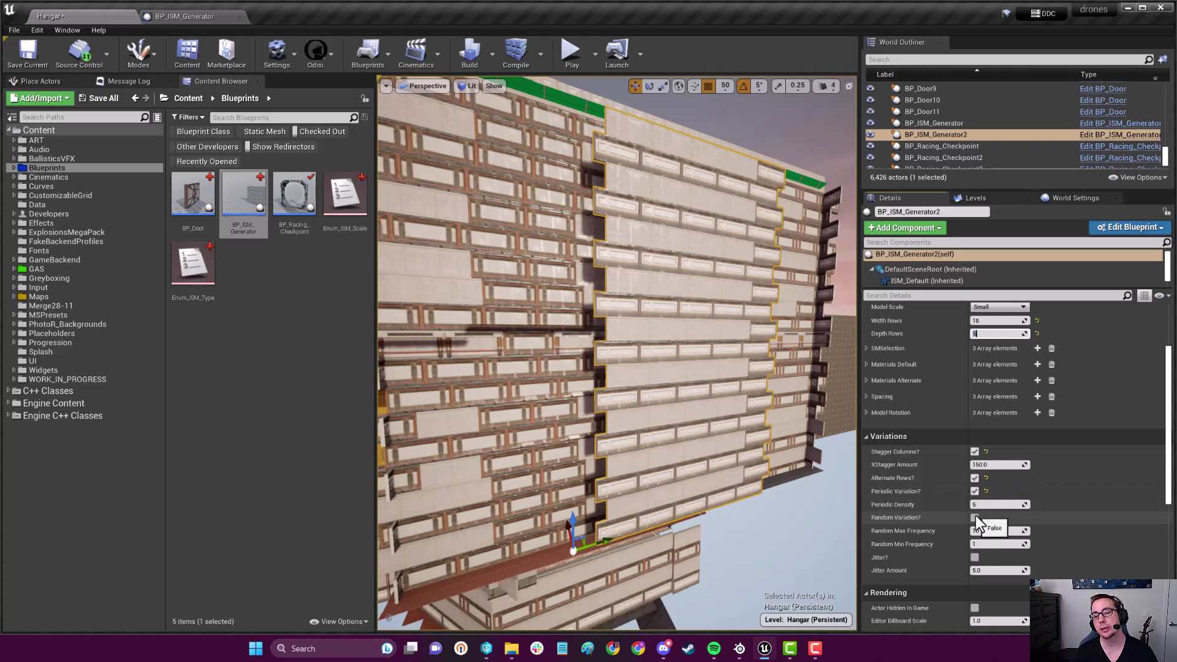
click(975, 492)
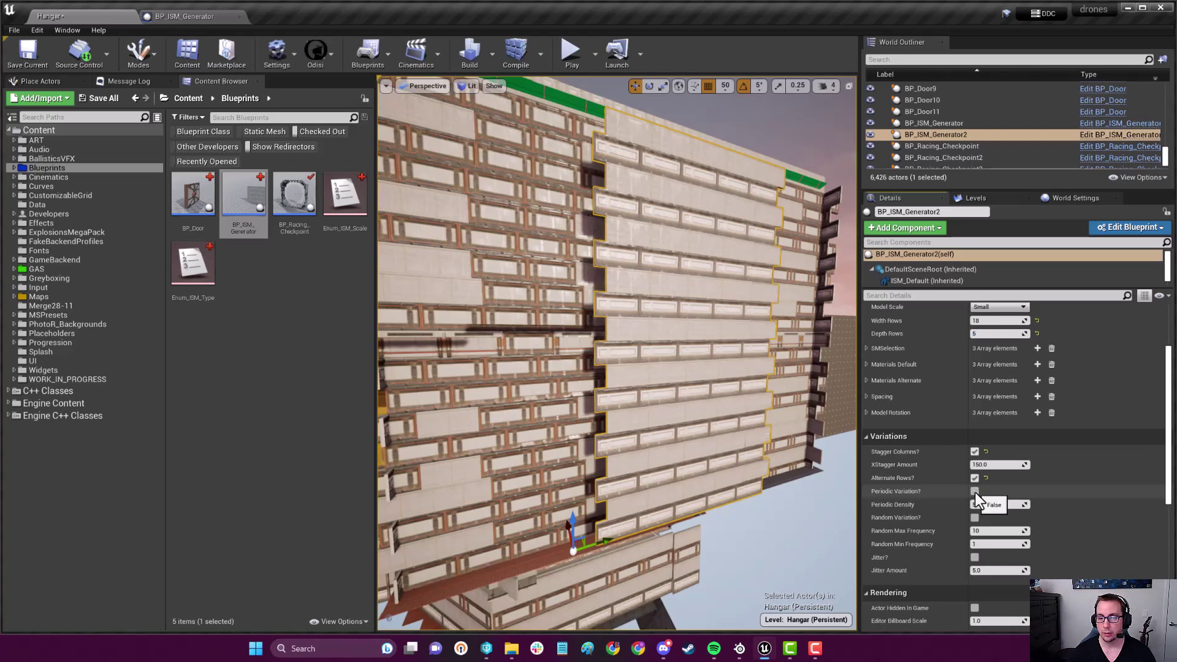
click(975, 491)
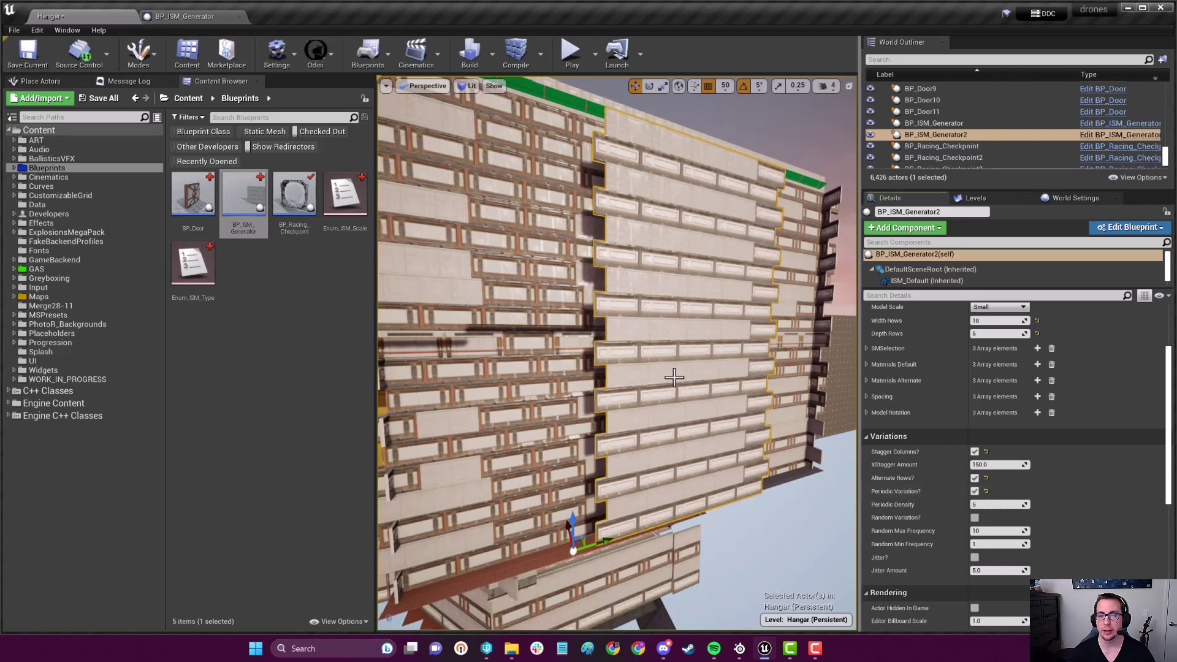
click(974, 479)
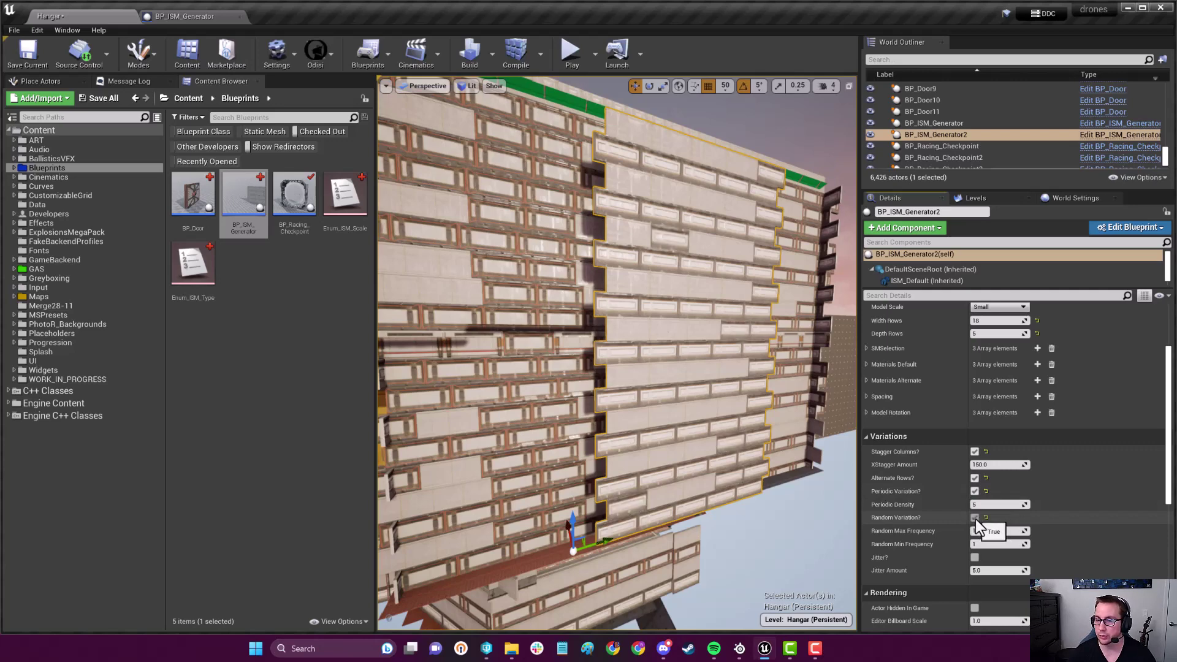
Step: Toggle Random Variation? back on and set Random Max Frequency to 2
click(976, 518)
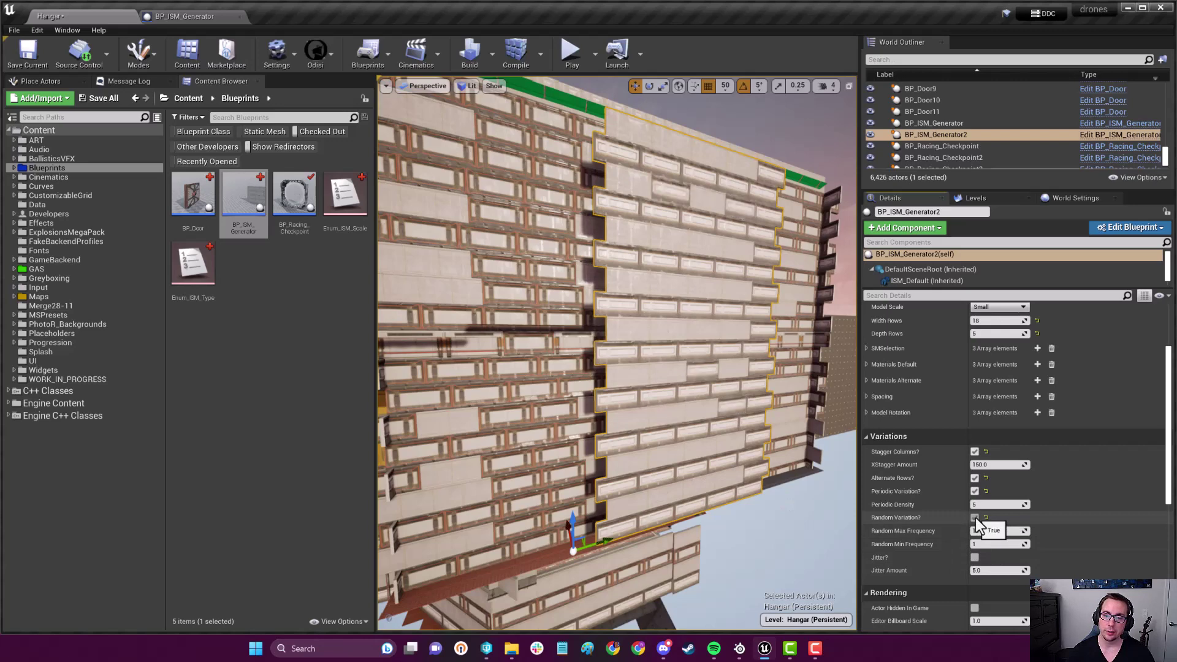
click(976, 518)
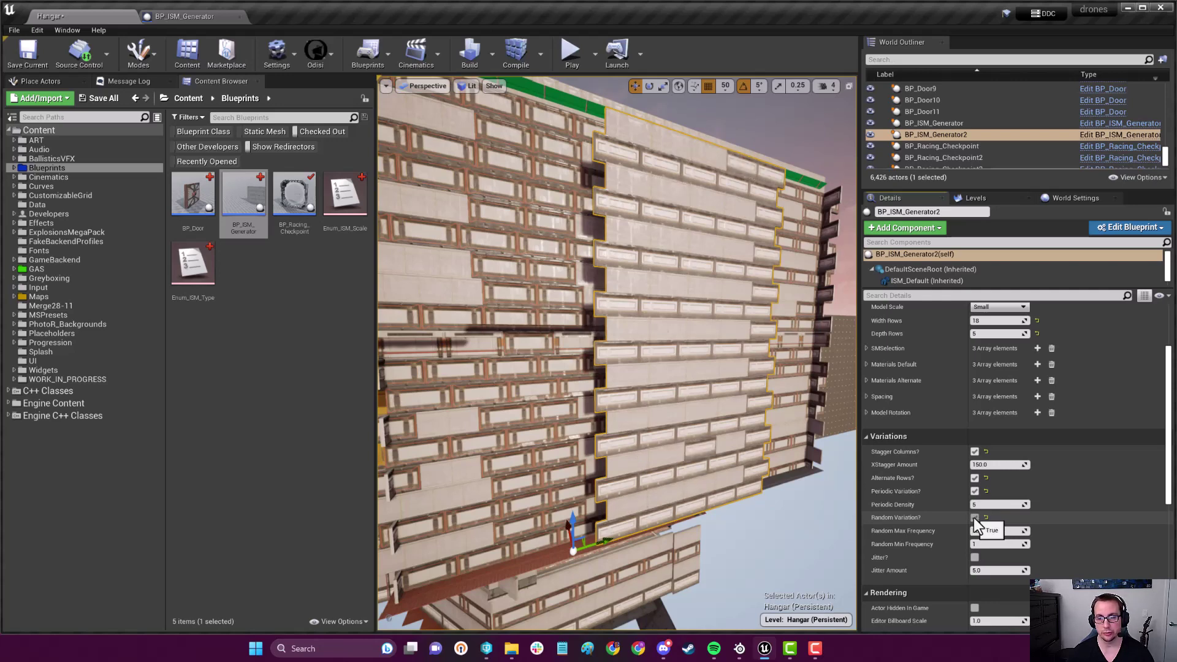
click(976, 518)
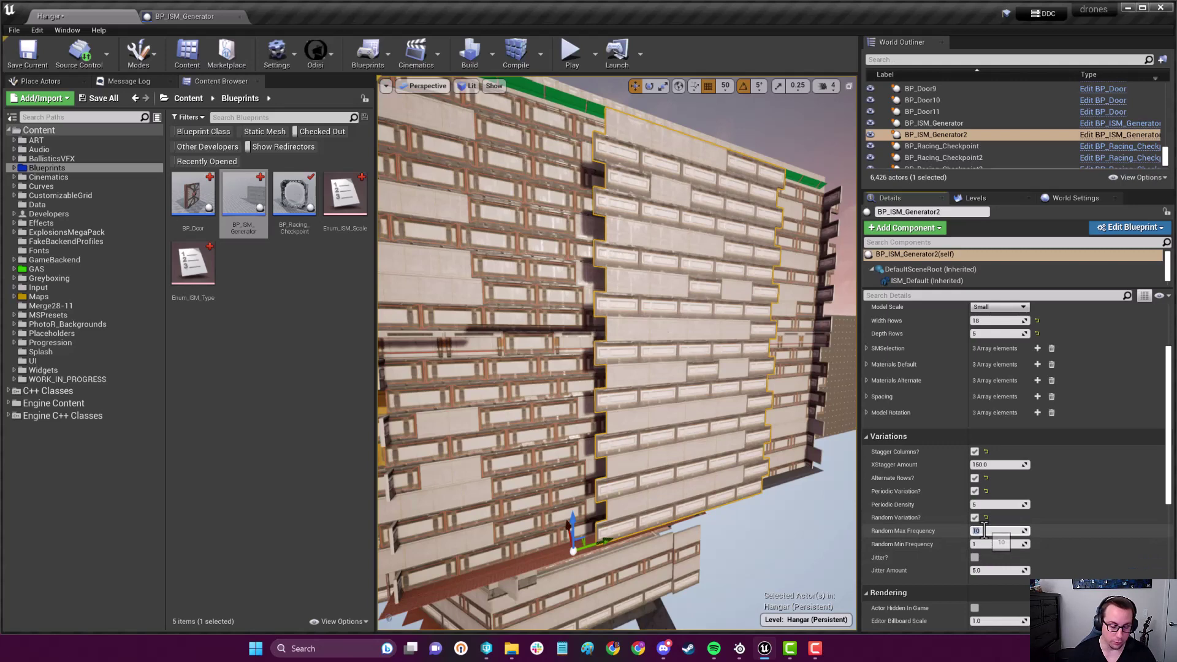
text(8)
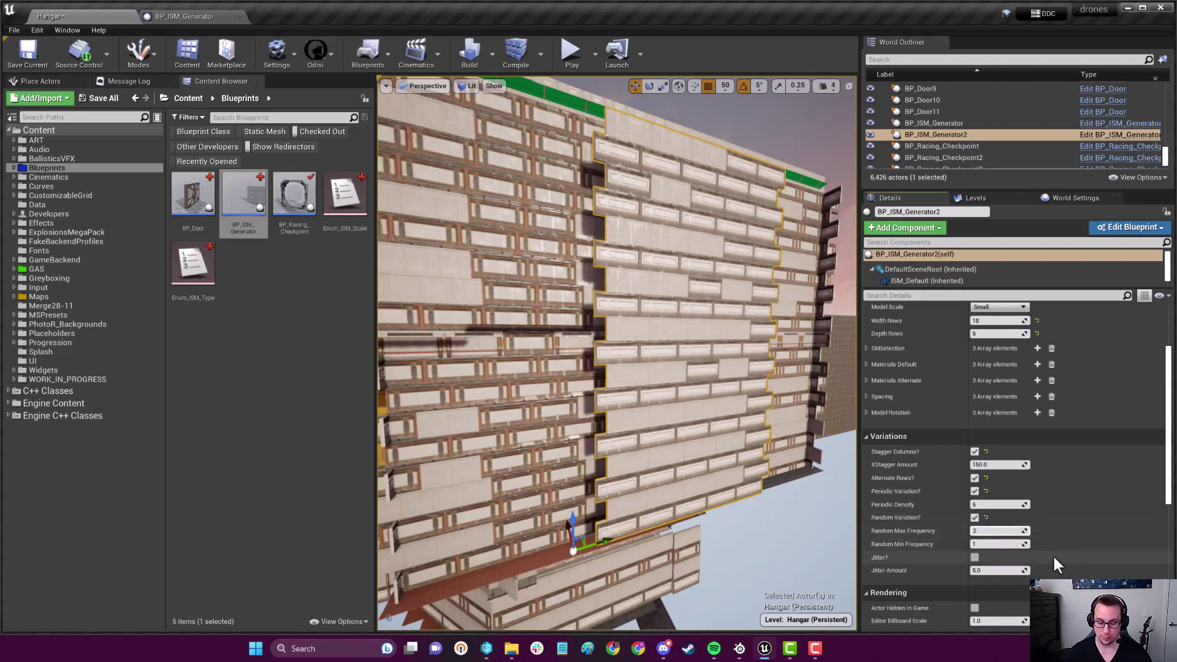
key(Return)
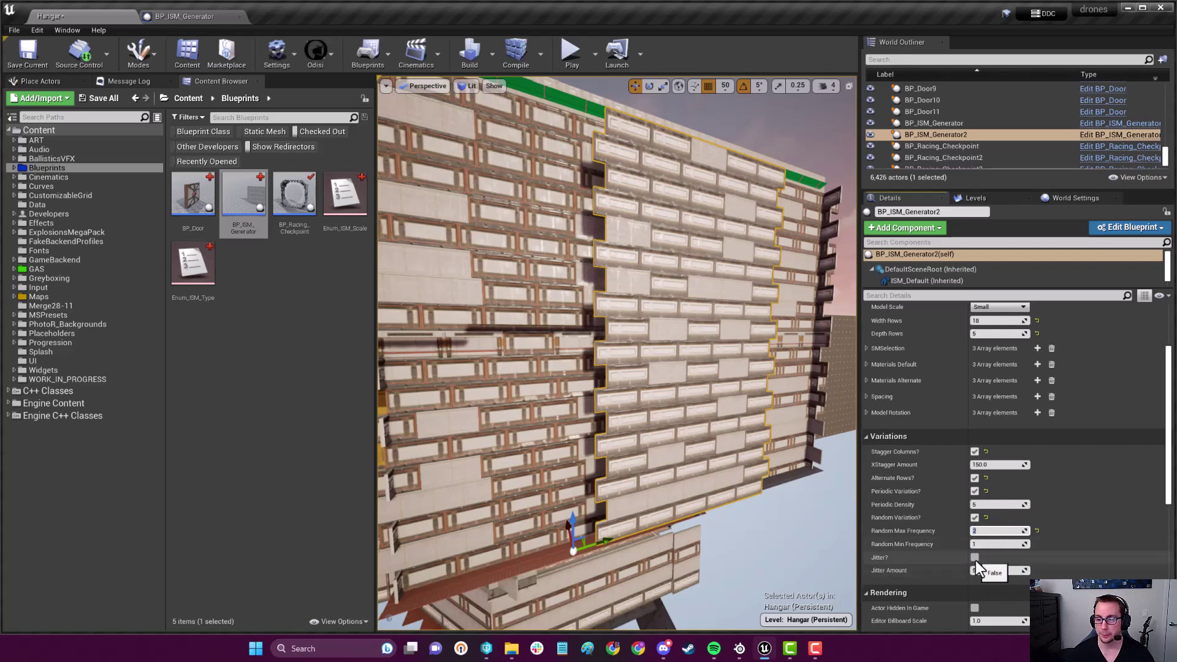
Step: Set Jitter Amount to 5 and enable Jitter? on the wall panels
click(975, 532)
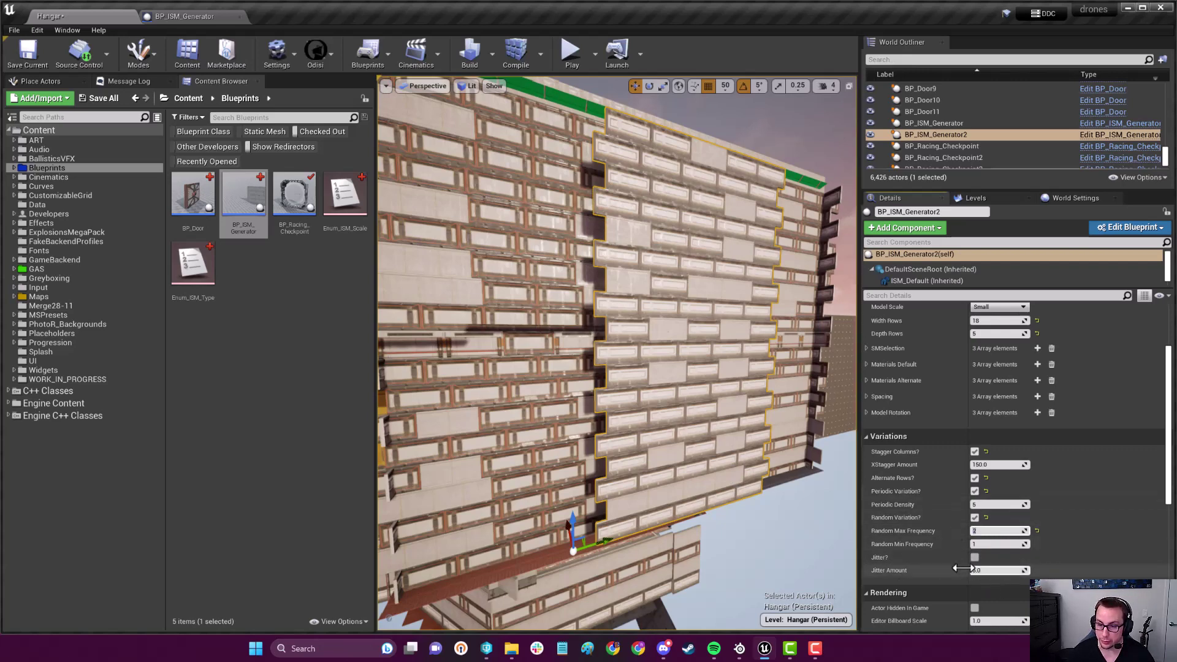
mouse_move(828, 553)
right_down()
mouse_move(791, 543)
mouse_move(846, 526)
right_up()
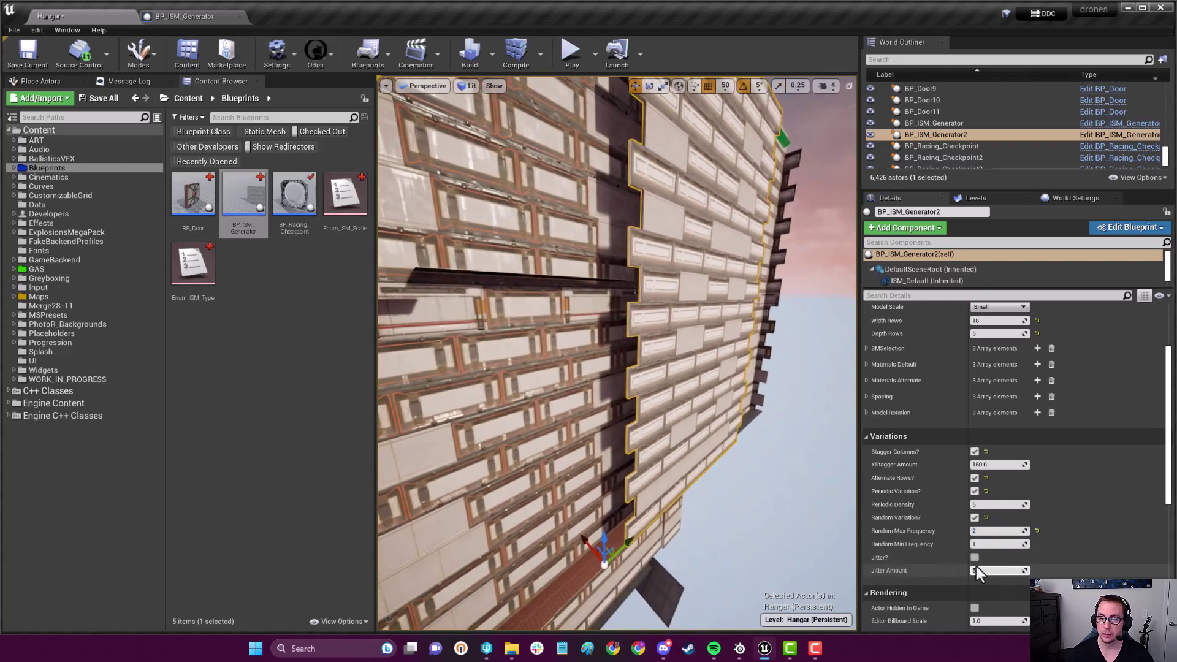
text(5)
key(Return)
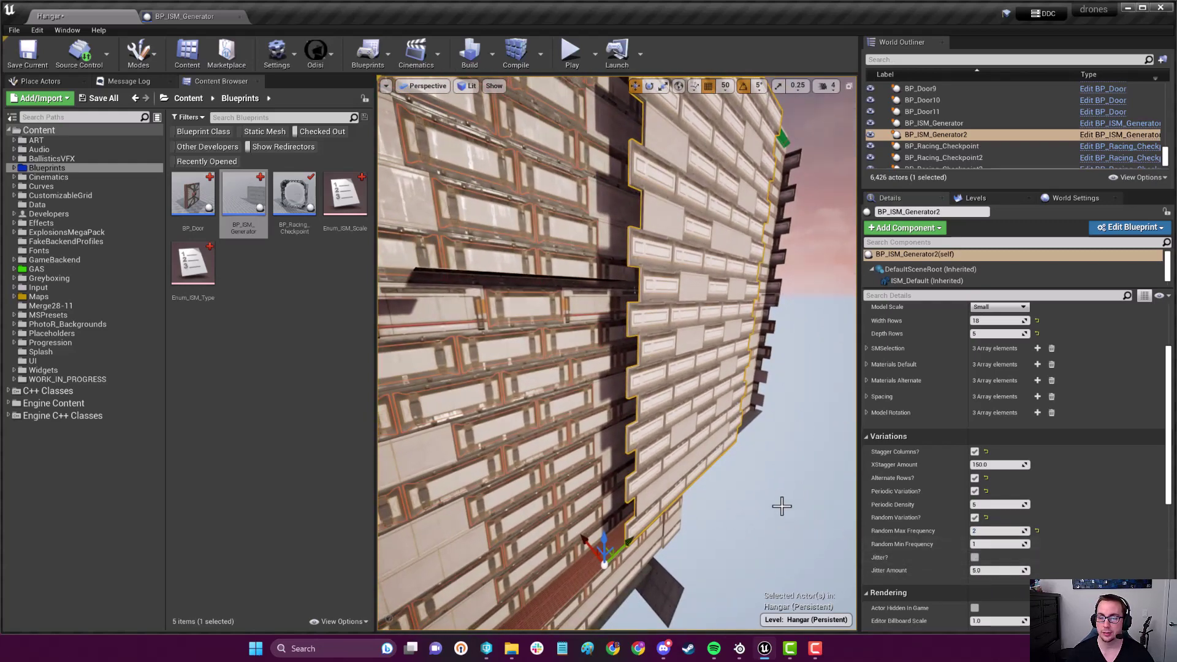
right_drag(780, 503, 810, 502)
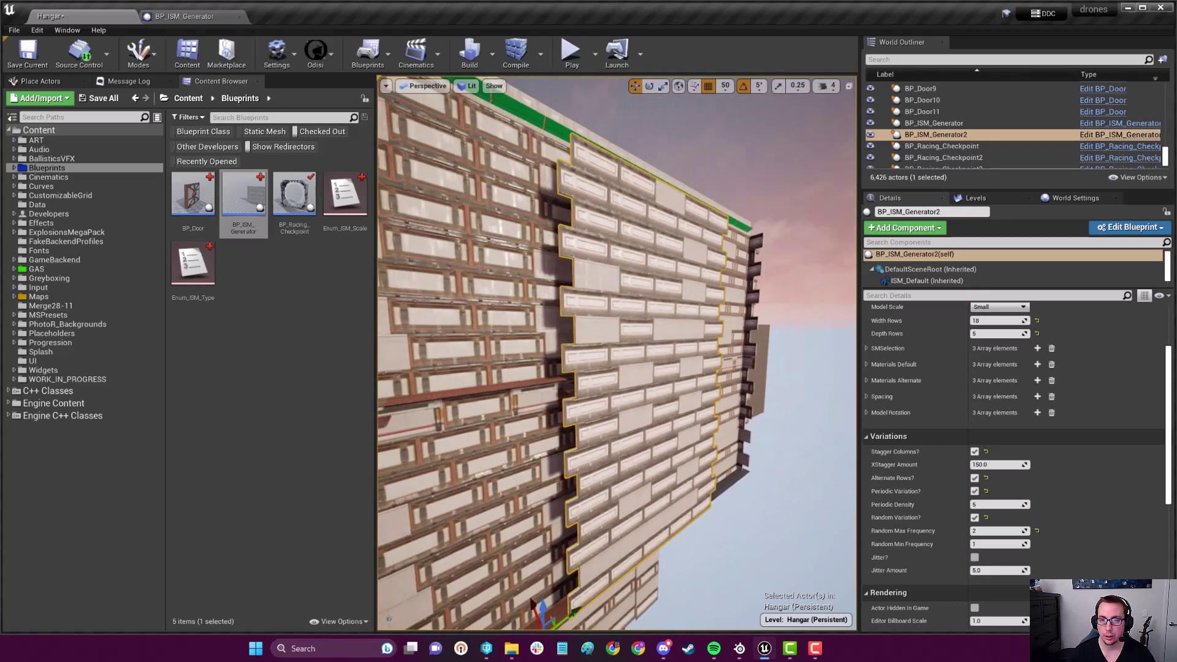
click(974, 559)
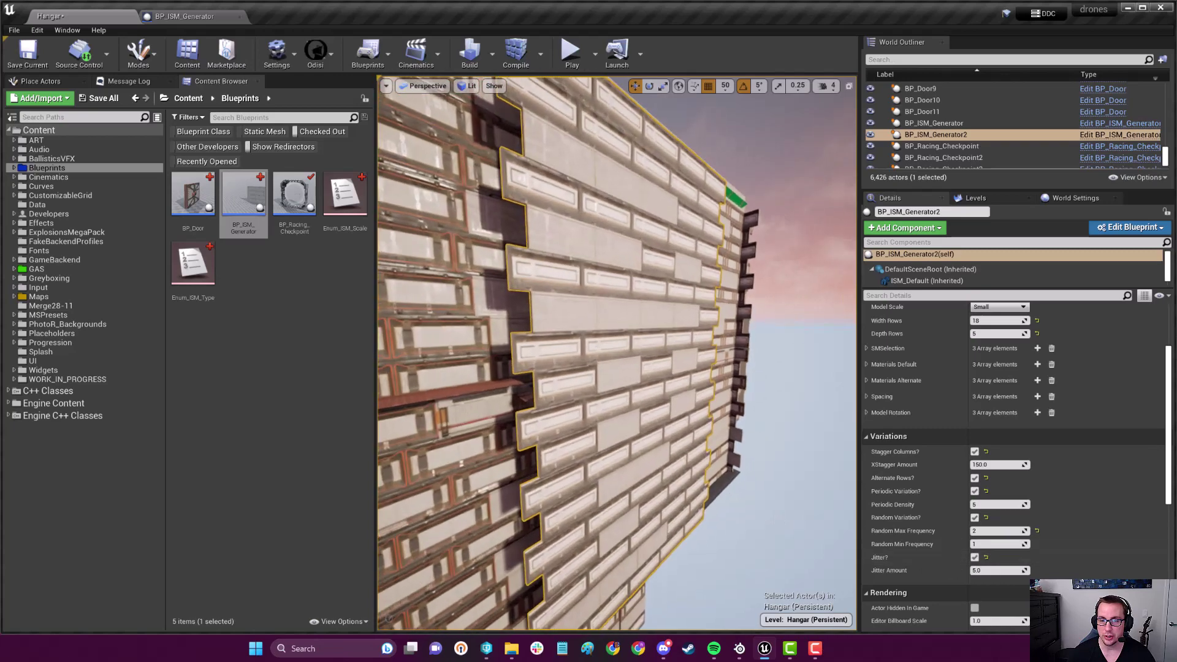
Step: Raise the wall's jitter amount to 10, then 20, inspecting the panels from several angles
right_drag(645, 369, 645, 368)
key(Escape)
right_drag(677, 479, 677, 480)
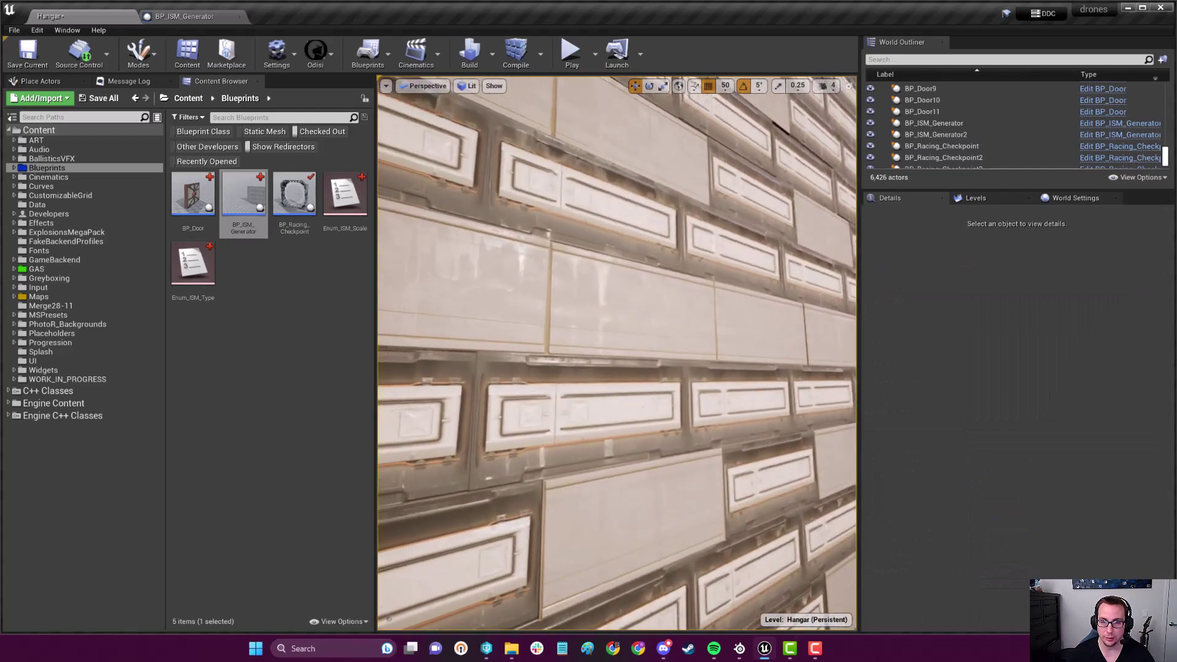
right_drag(617, 368, 616, 368)
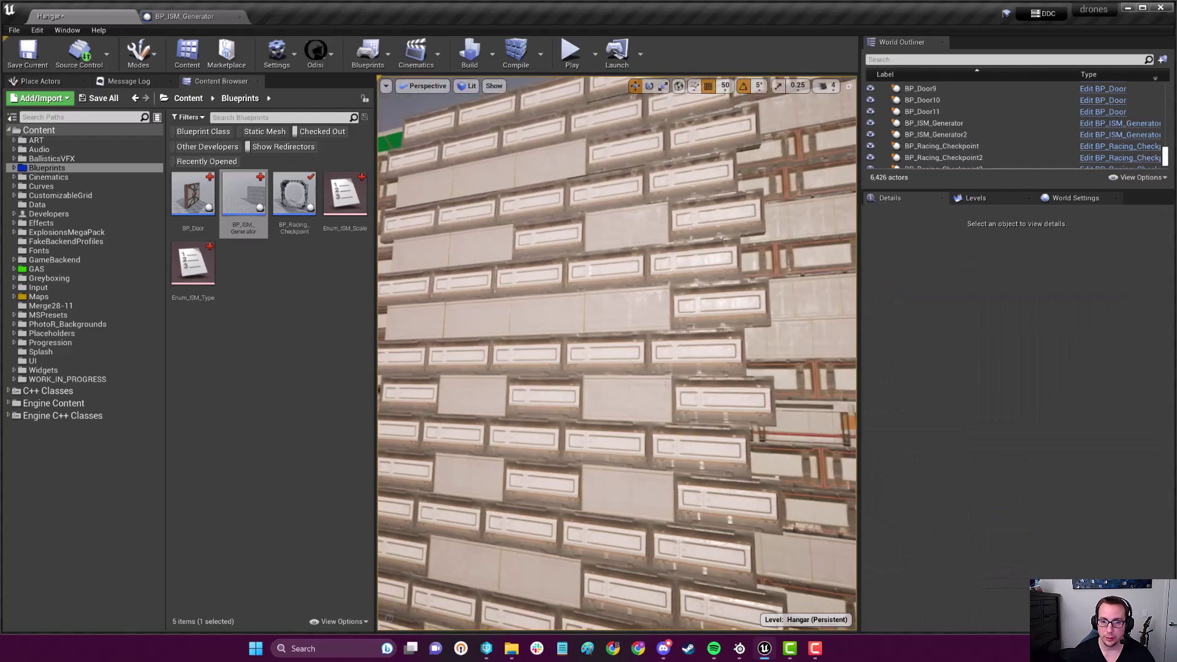
click(717, 589)
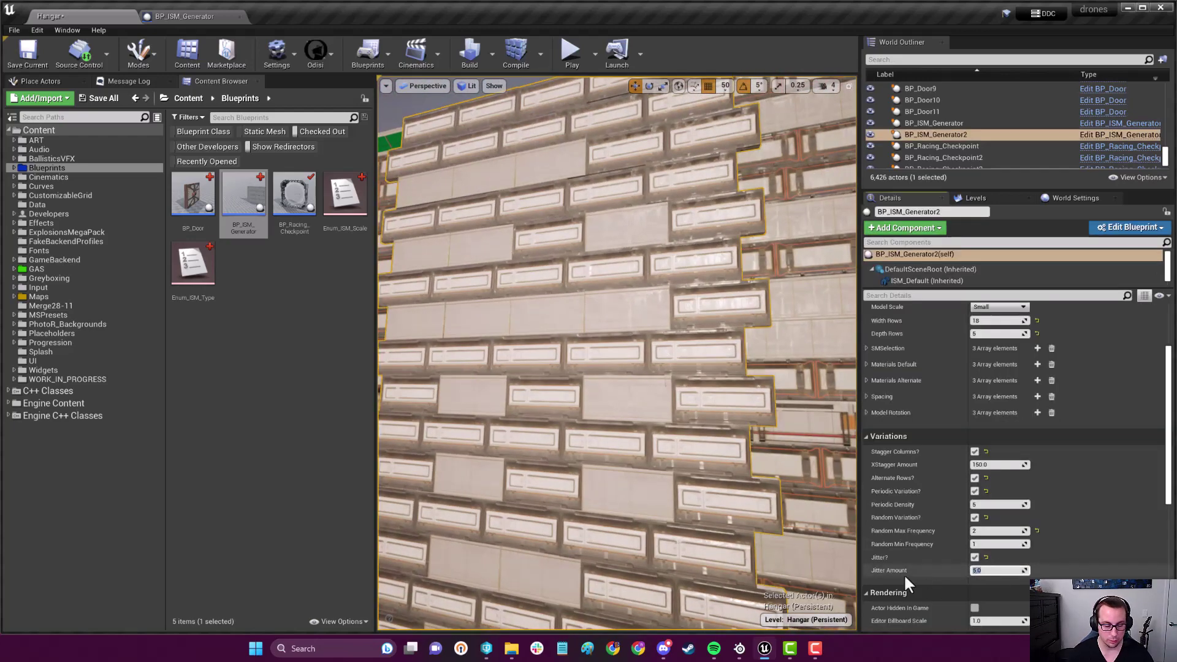
text(10)
key(Return)
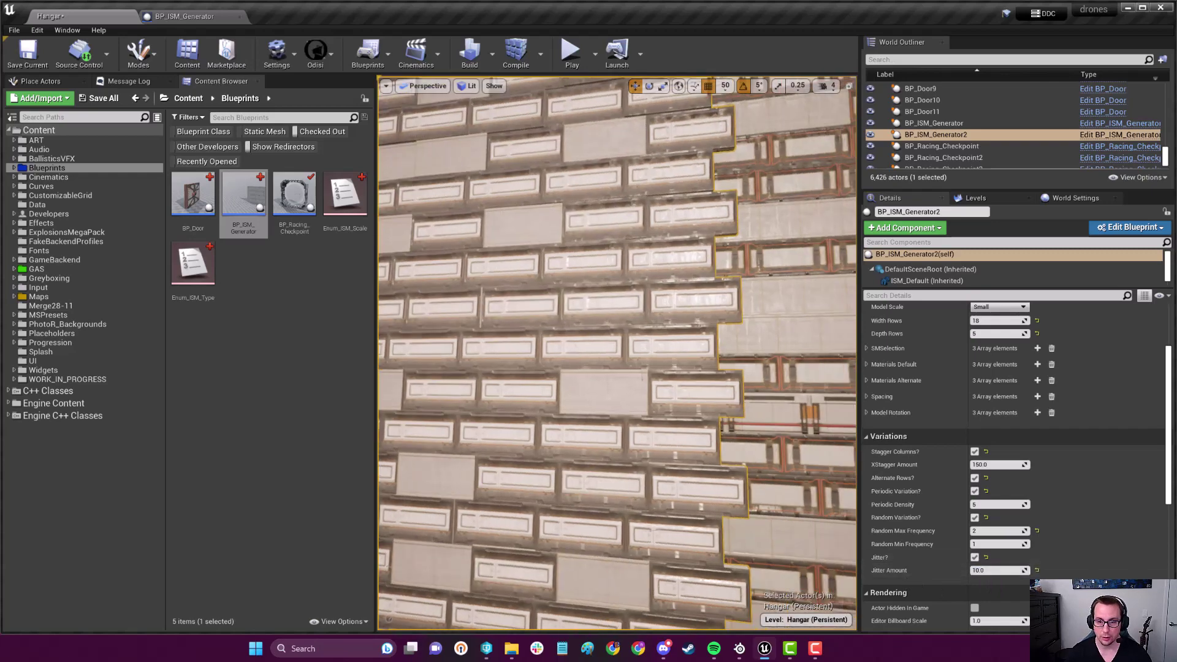
right_drag(616, 355, 617, 354)
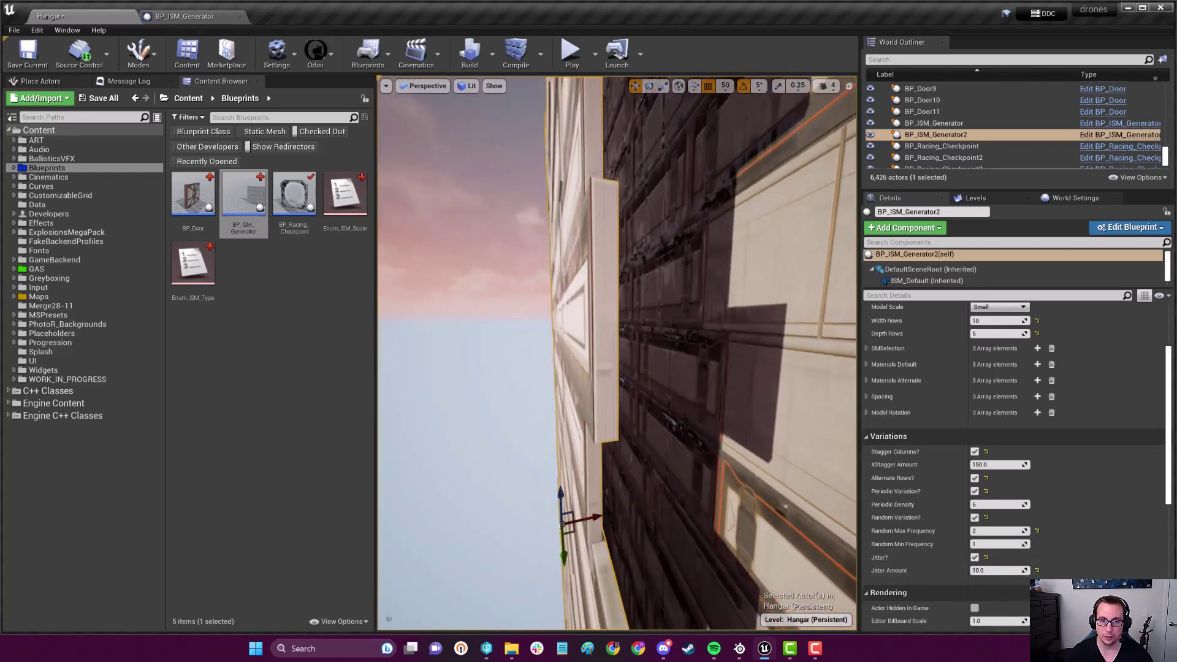
right_drag(617, 354, 616, 354)
text(20)
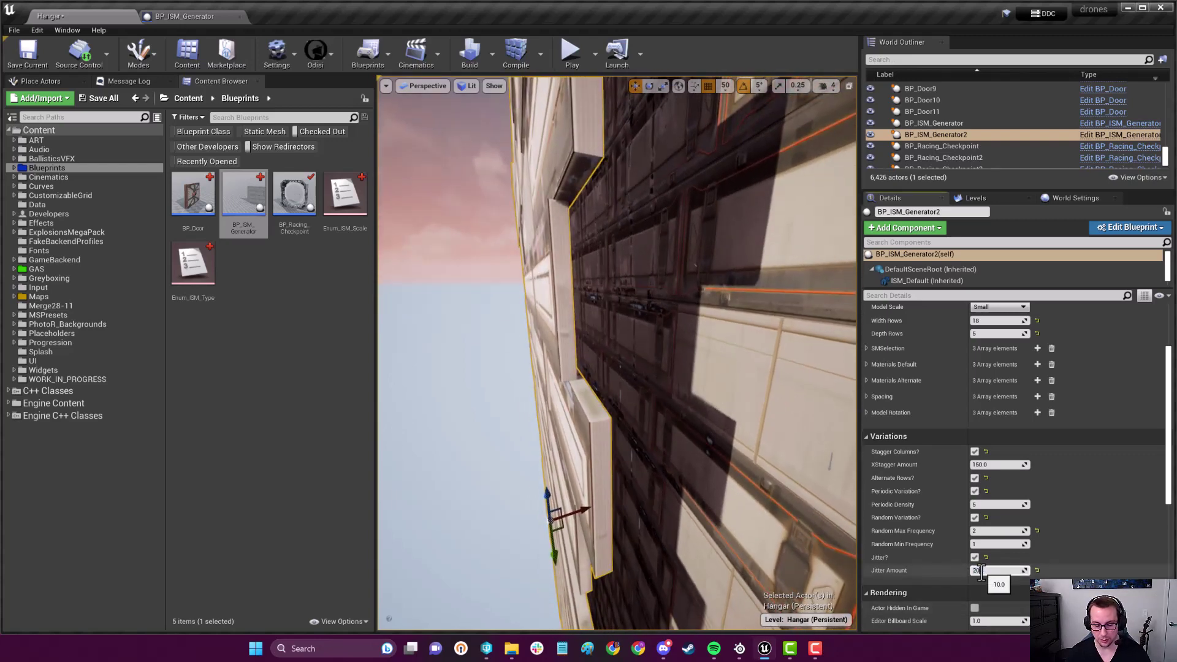
key(Return)
right_drag(616, 354, 617, 354)
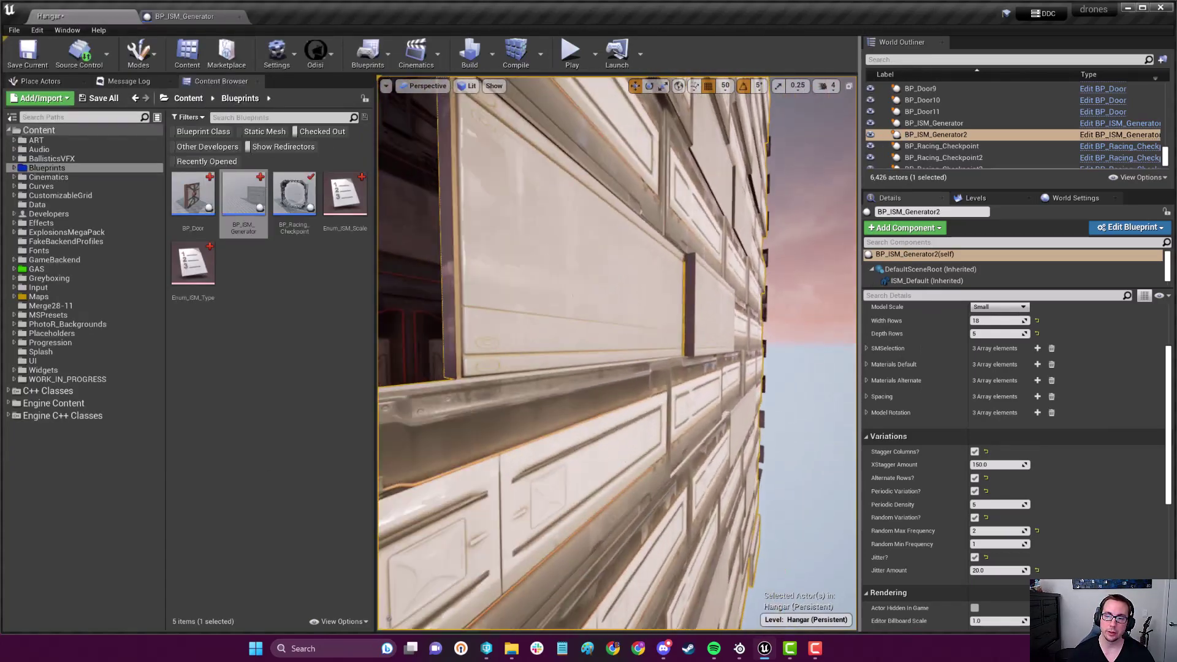
right_drag(617, 354, 616, 354)
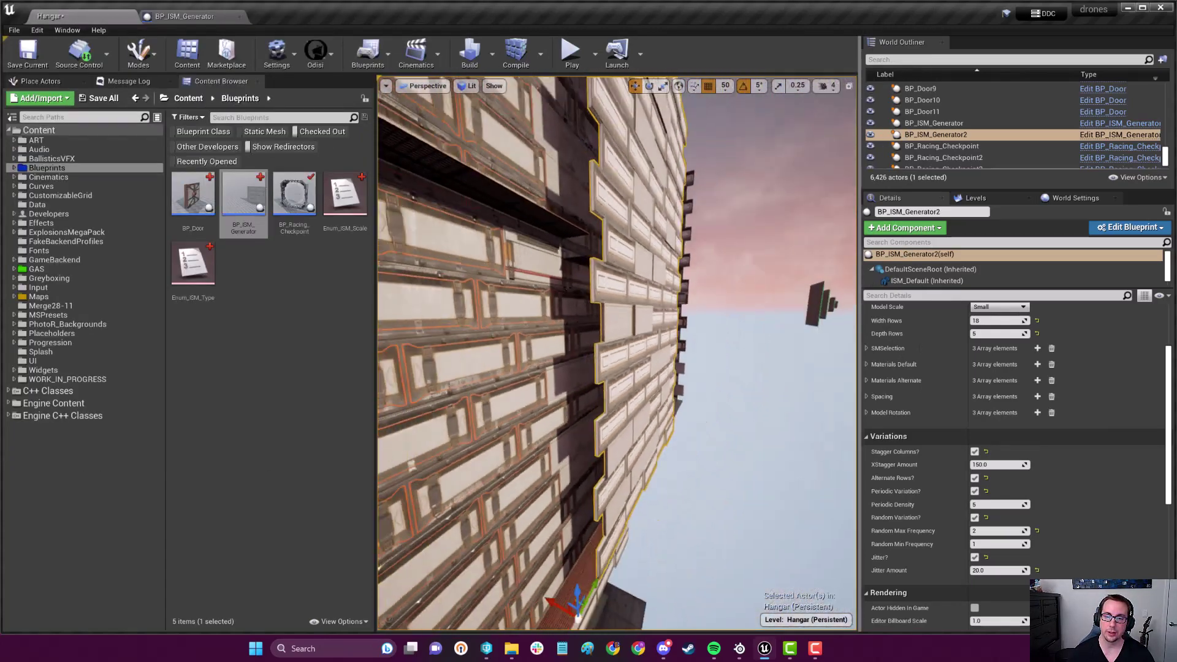
Step: Orbit around the panel wall and select the BP_ISM_Generator2 wall in the viewport
right_drag(788, 457, 788, 457)
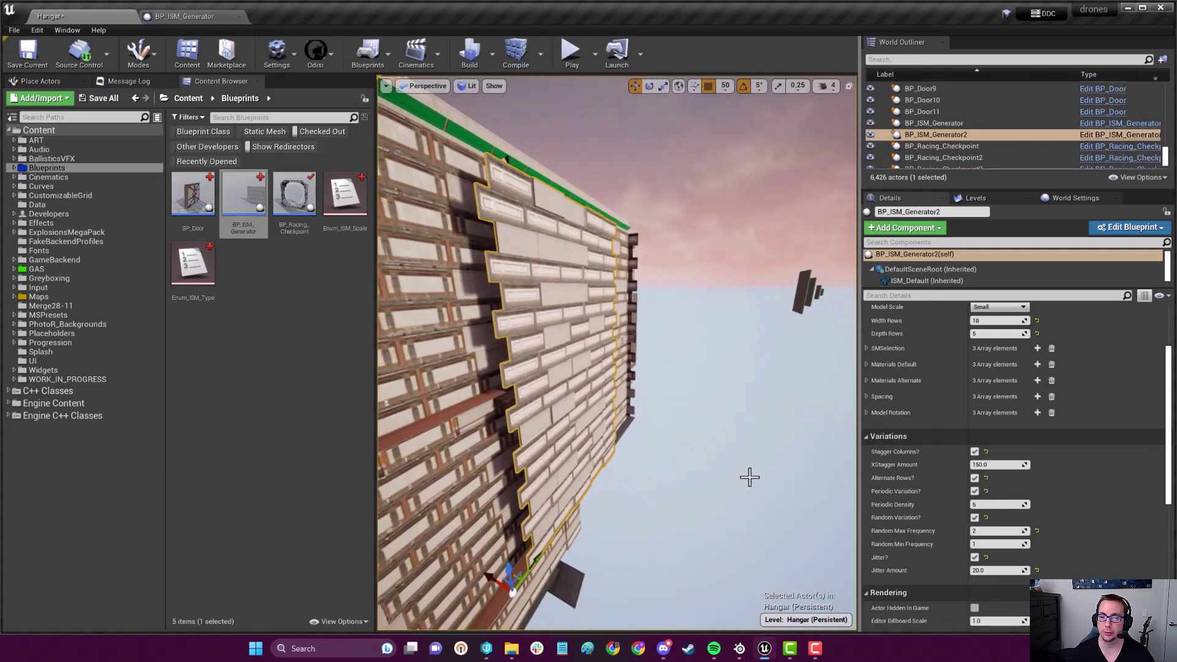
scroll(936, 536, down, 3)
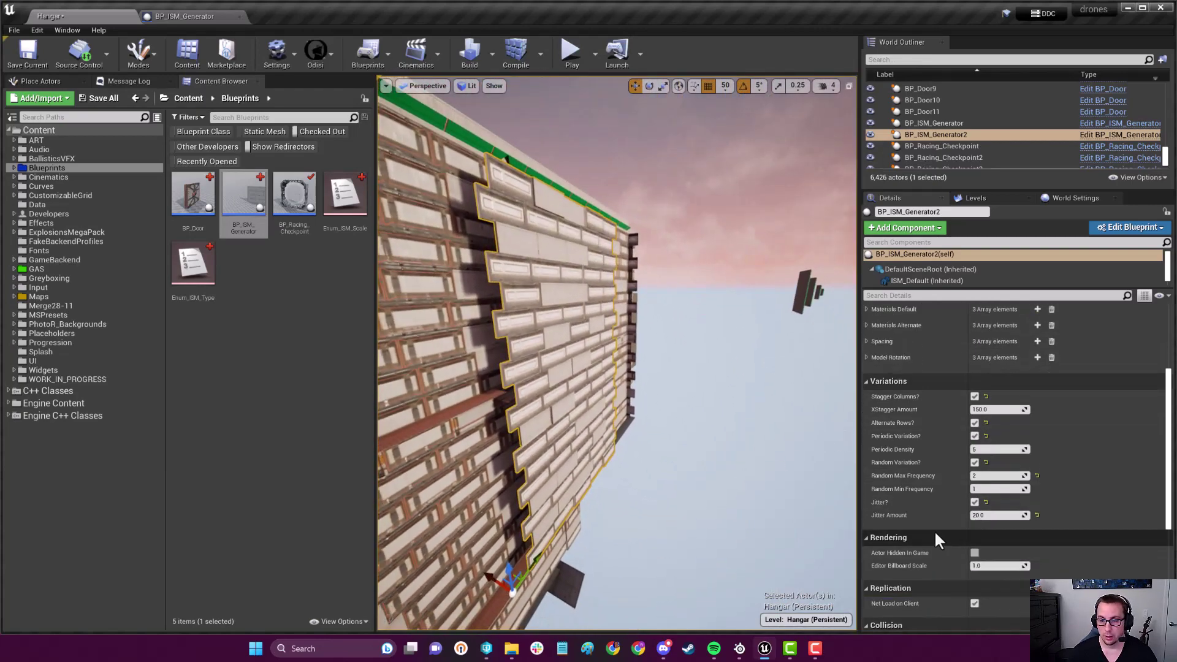
right_drag(664, 487, 655, 495)
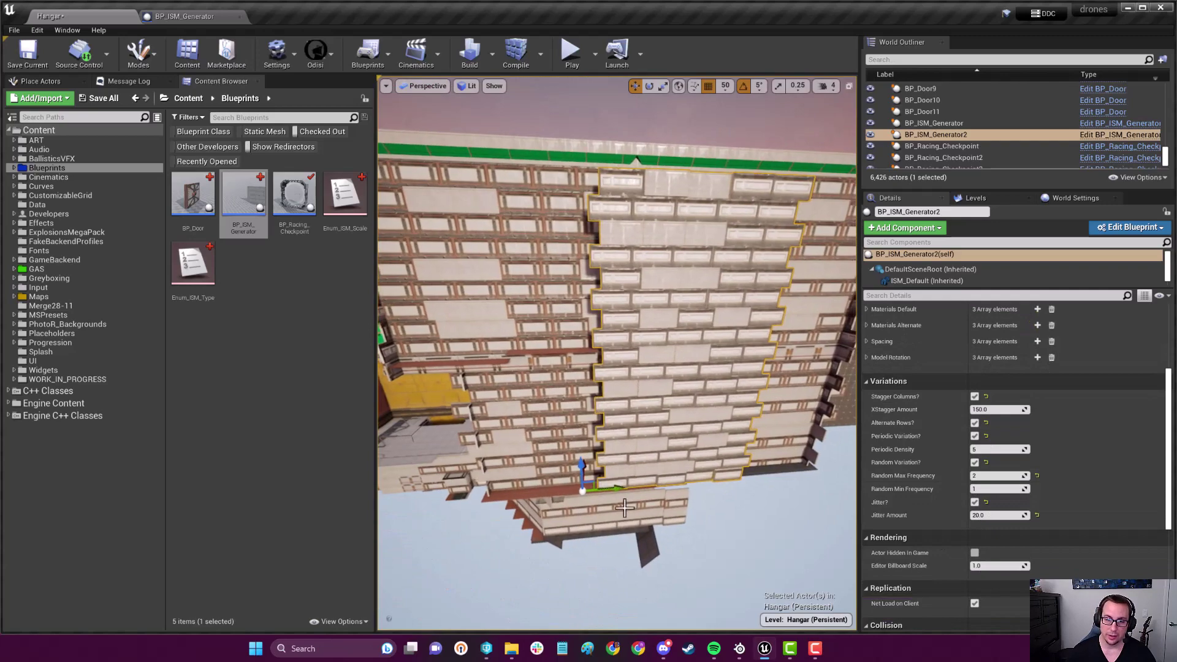
alt+drag(618, 490, 543, 495)
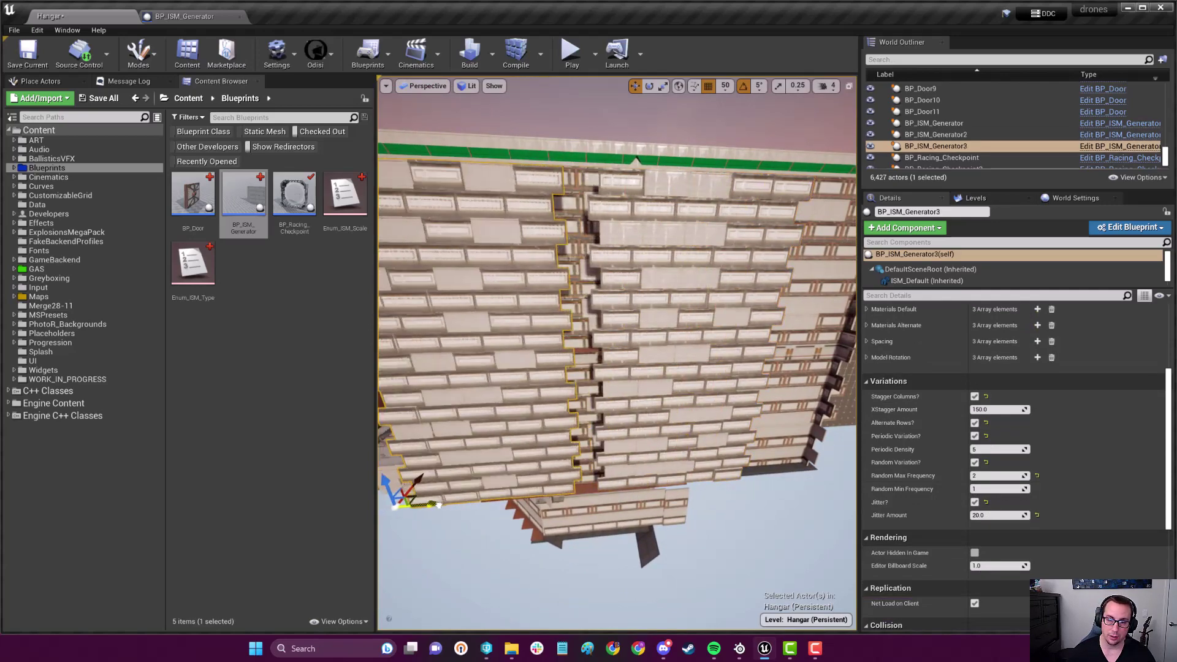
right_drag(467, 504, 490, 493)
click(583, 435)
right_drag(626, 428, 626, 429)
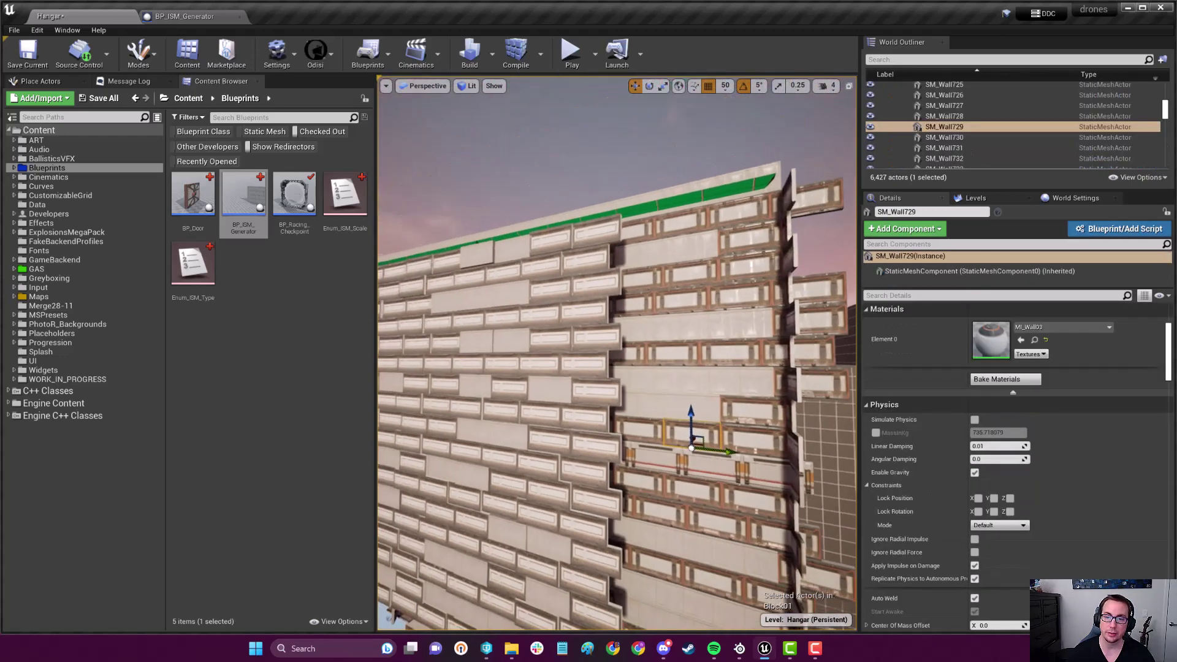
right_drag(644, 359, 656, 322)
click(644, 355)
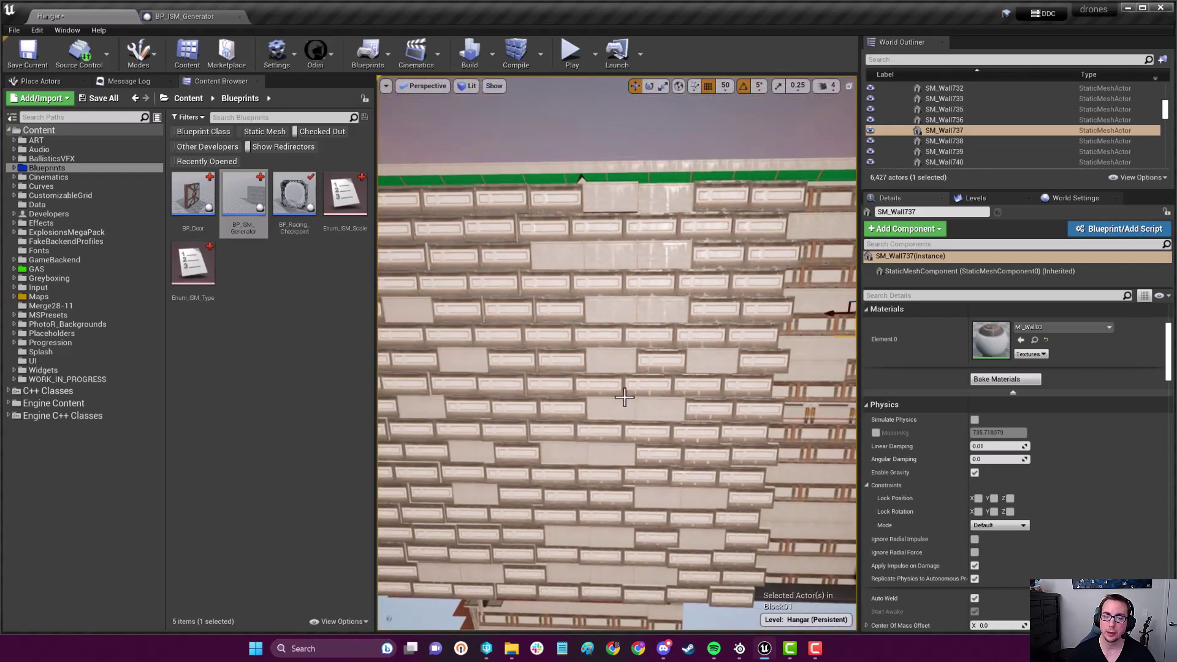
click(581, 179)
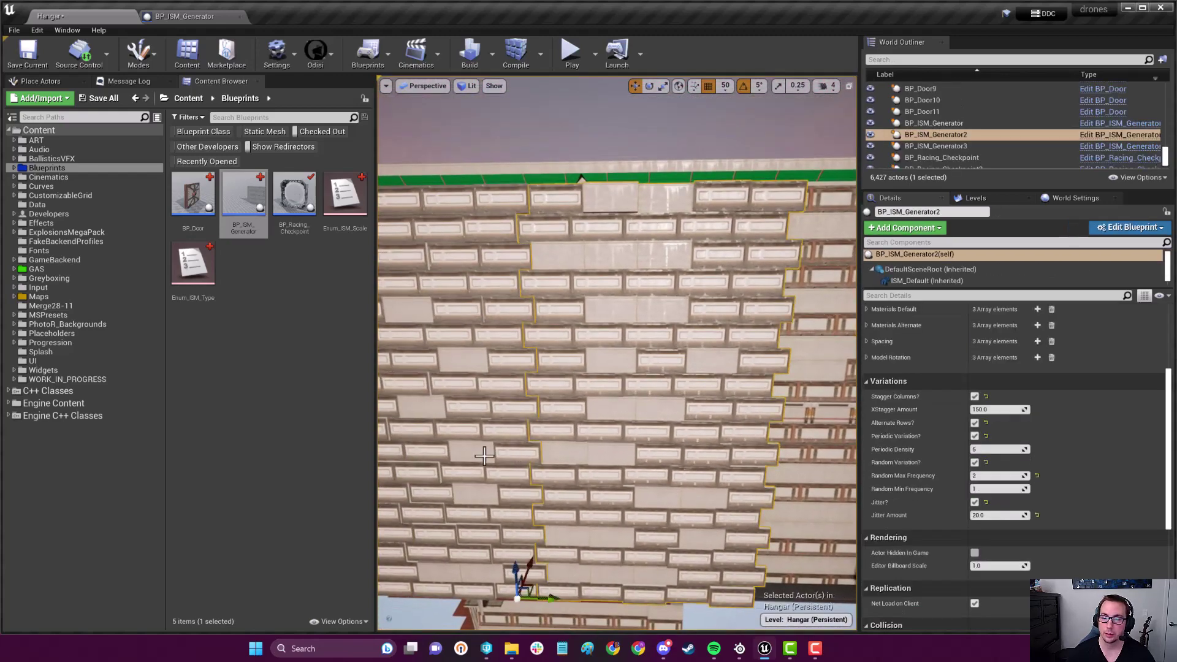
Step: Add BP_ISM_Generator3 to the selection and assign MI_Wall03 to Materials Alternate slot 1
ctrl+click(485, 456)
scroll(946, 440, up, 2)
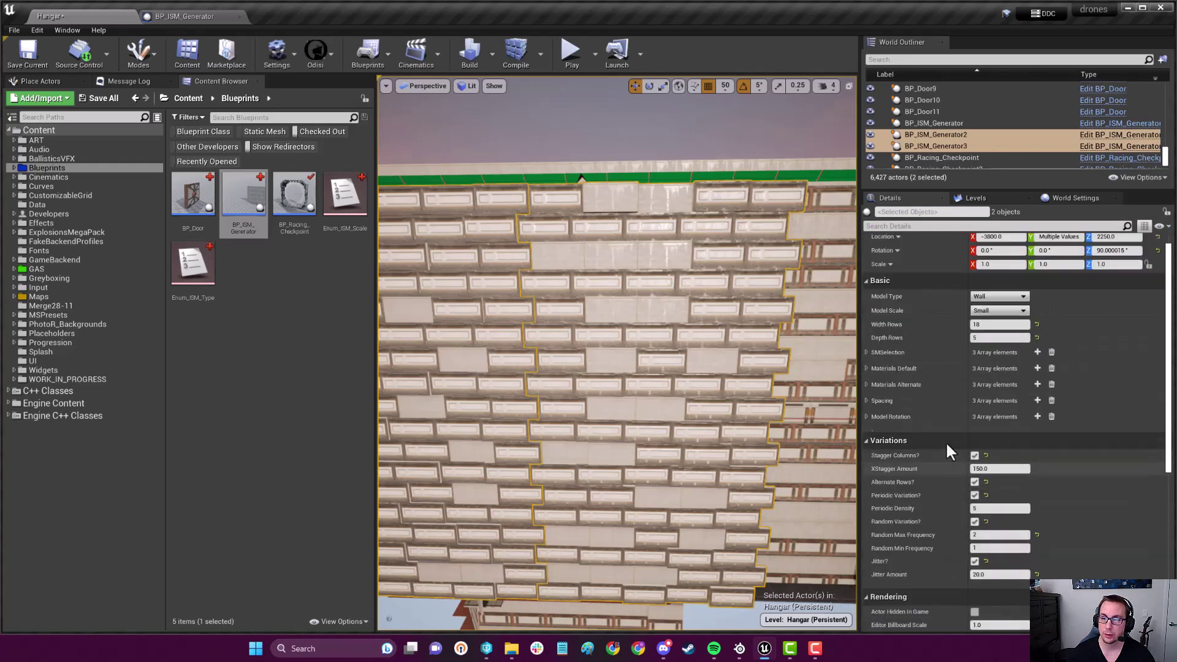
click(866, 383)
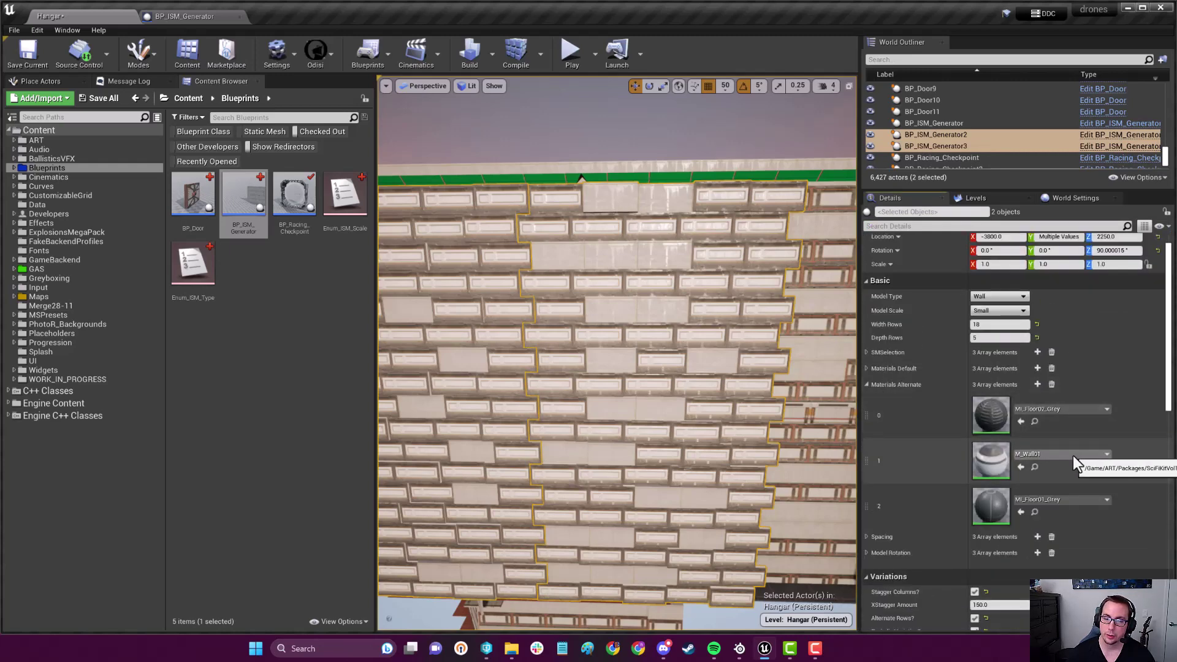
click(783, 429)
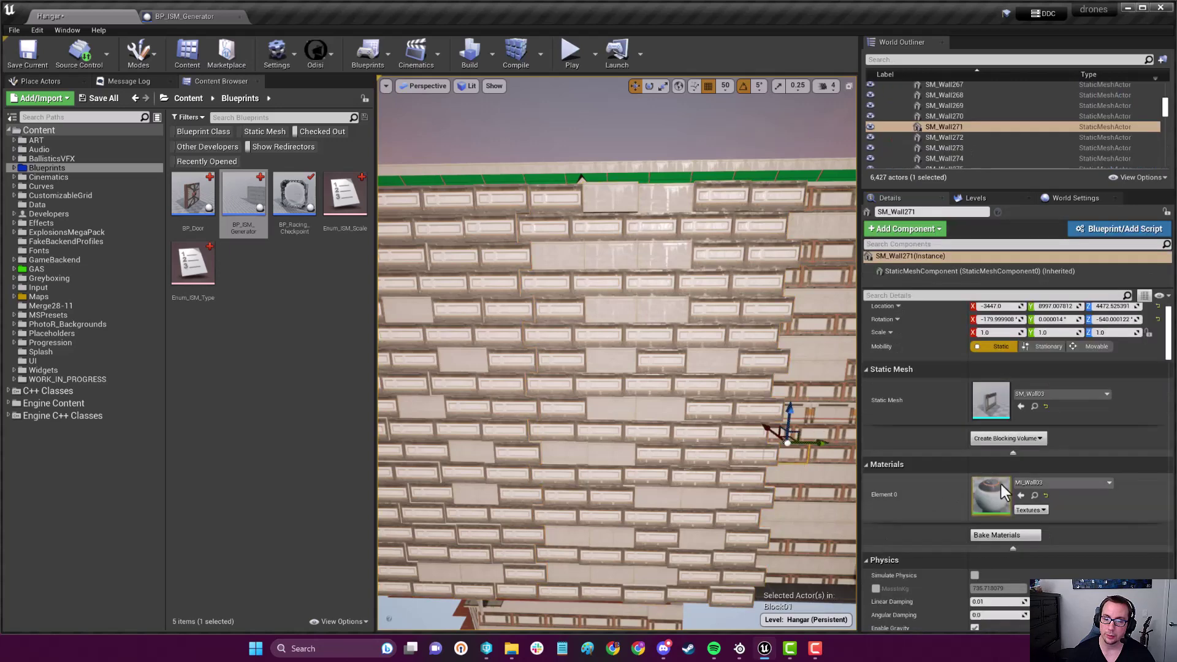
key(ctrl+z)
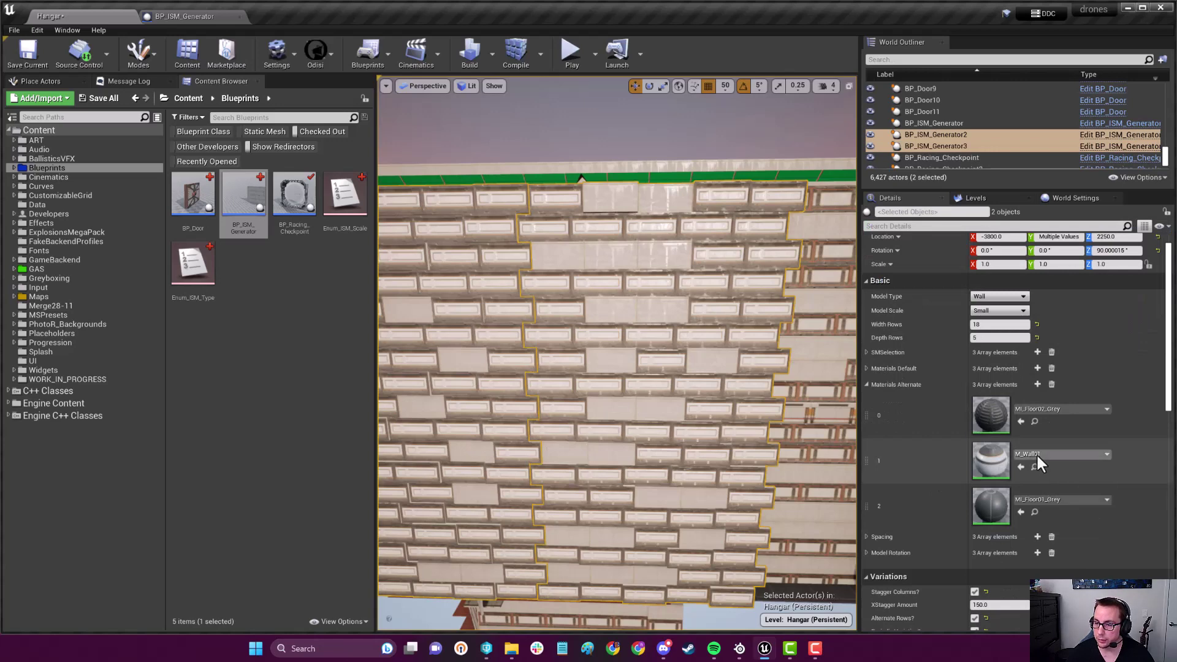
click(1045, 456)
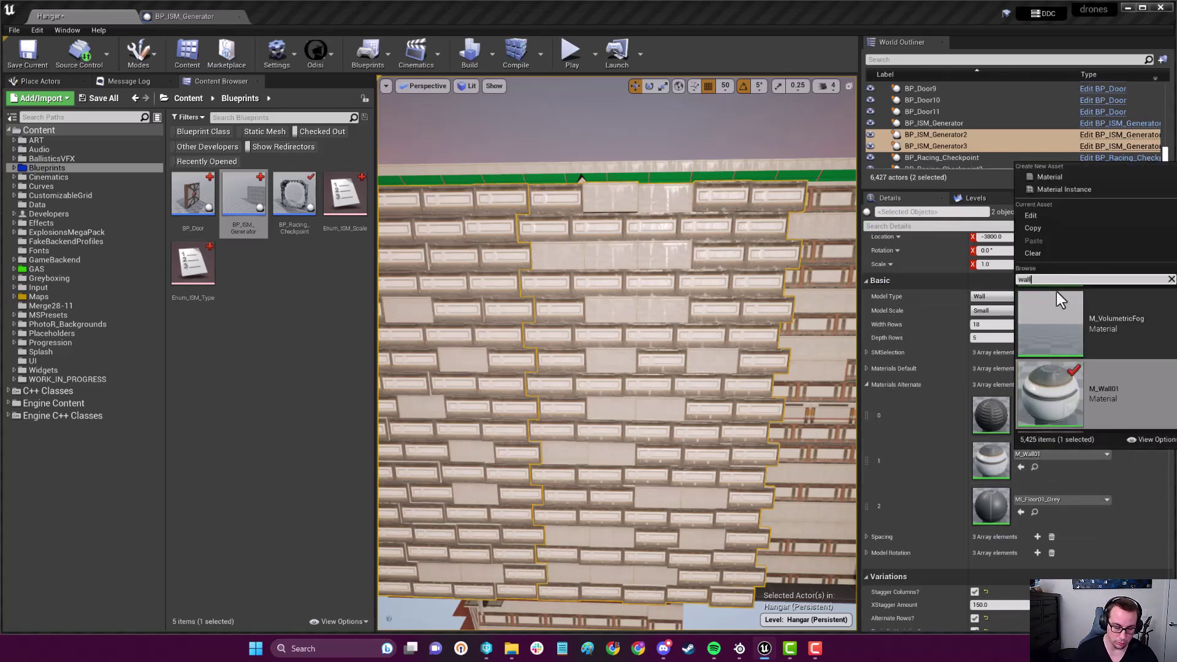
text(wall03)
click(1092, 322)
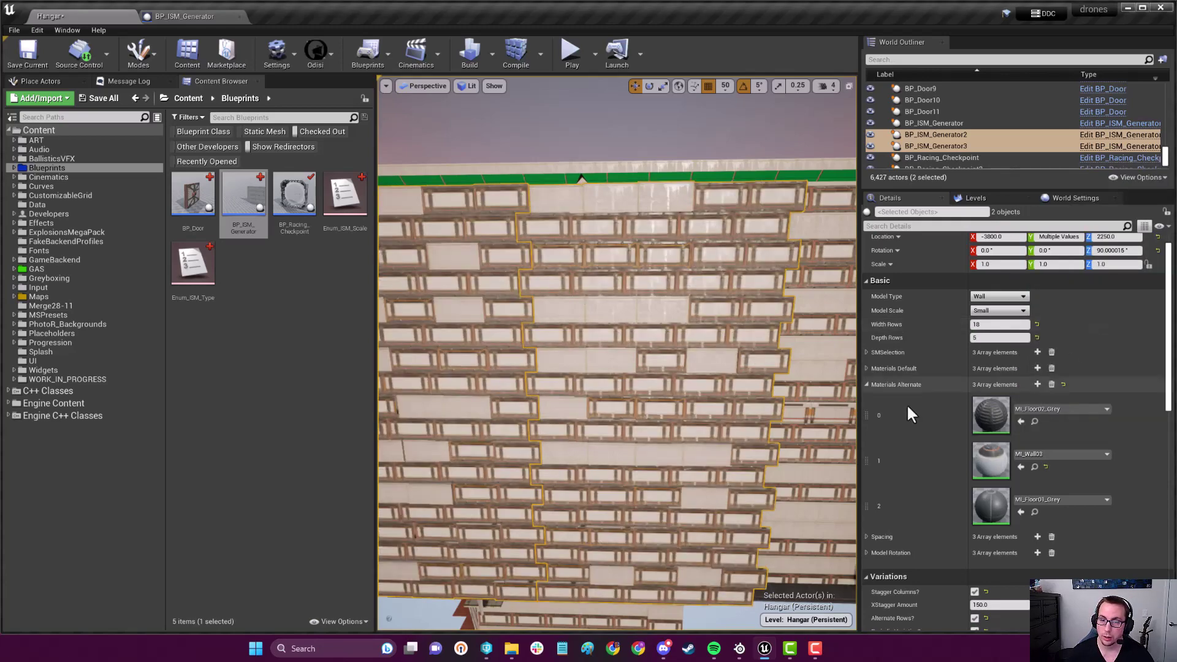
Step: Orbit around the building, try a five-degree rotation of the walls, then undo it
right_drag(809, 414, 791, 405)
right_drag(644, 387, 552, 387)
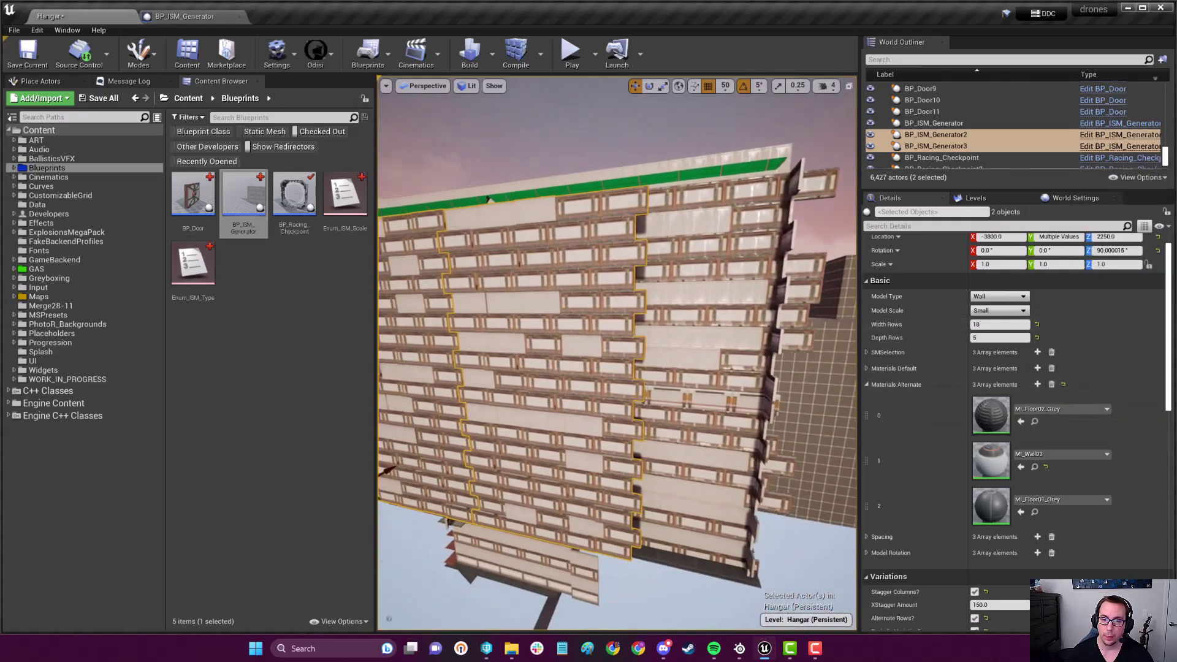
mouse_move(617, 368)
right_down()
mouse_move(588, 377)
mouse_move(598, 373)
right_up()
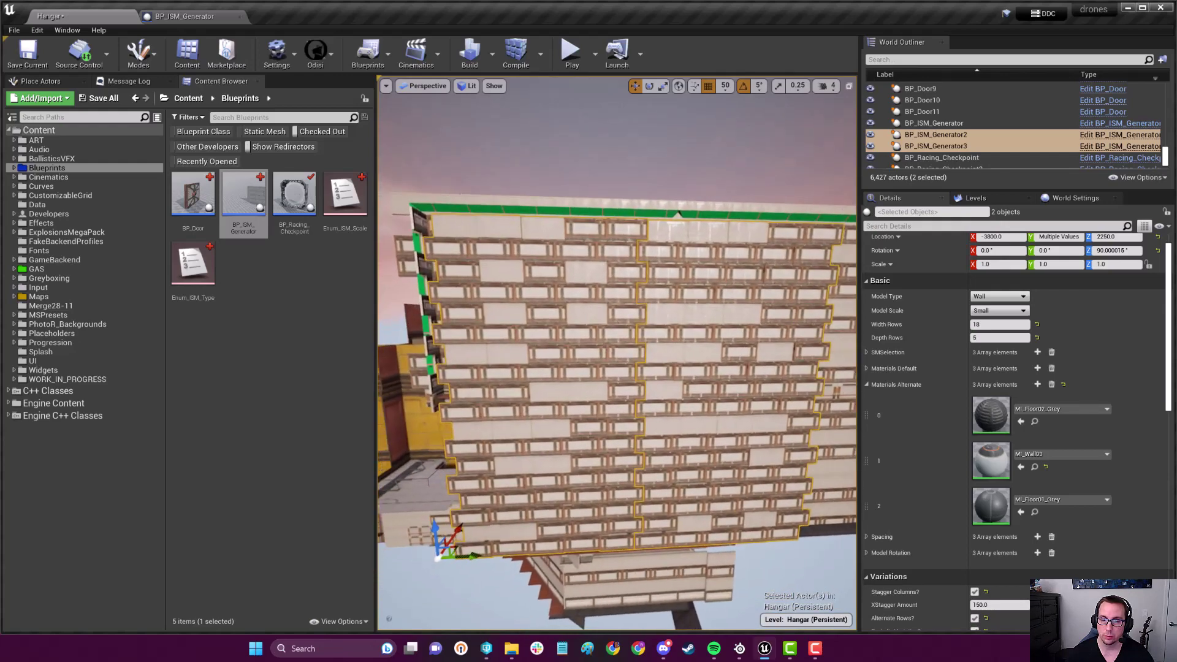
right_drag(598, 373, 498, 565)
key(e)
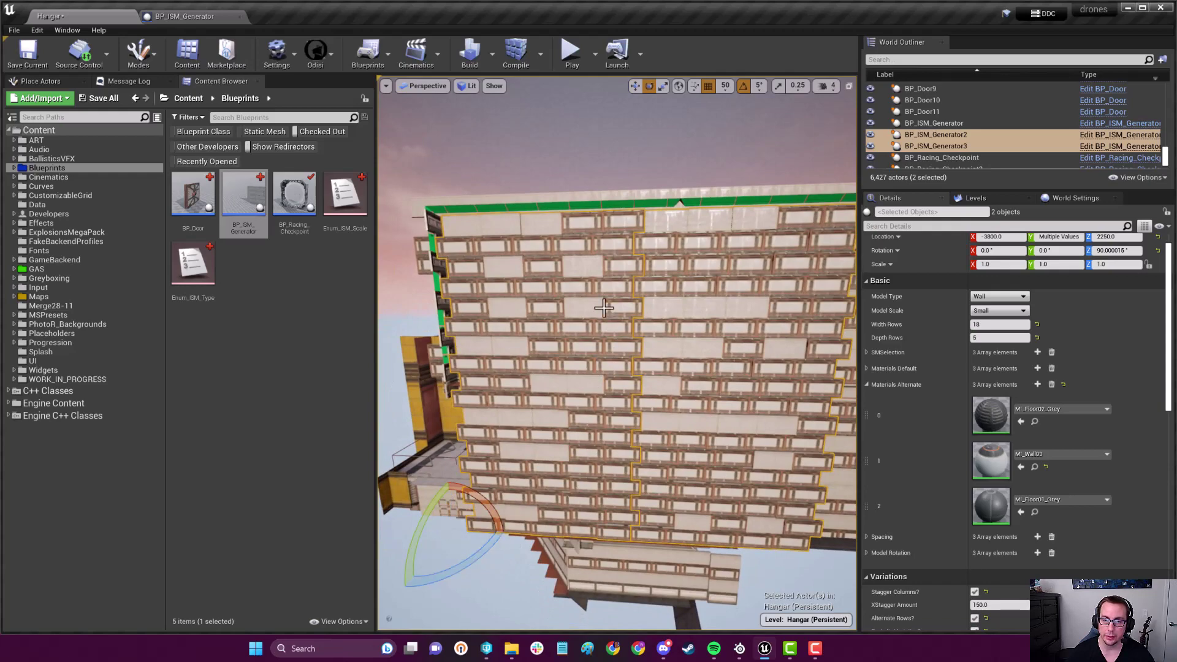
right_drag(617, 319, 527, 536)
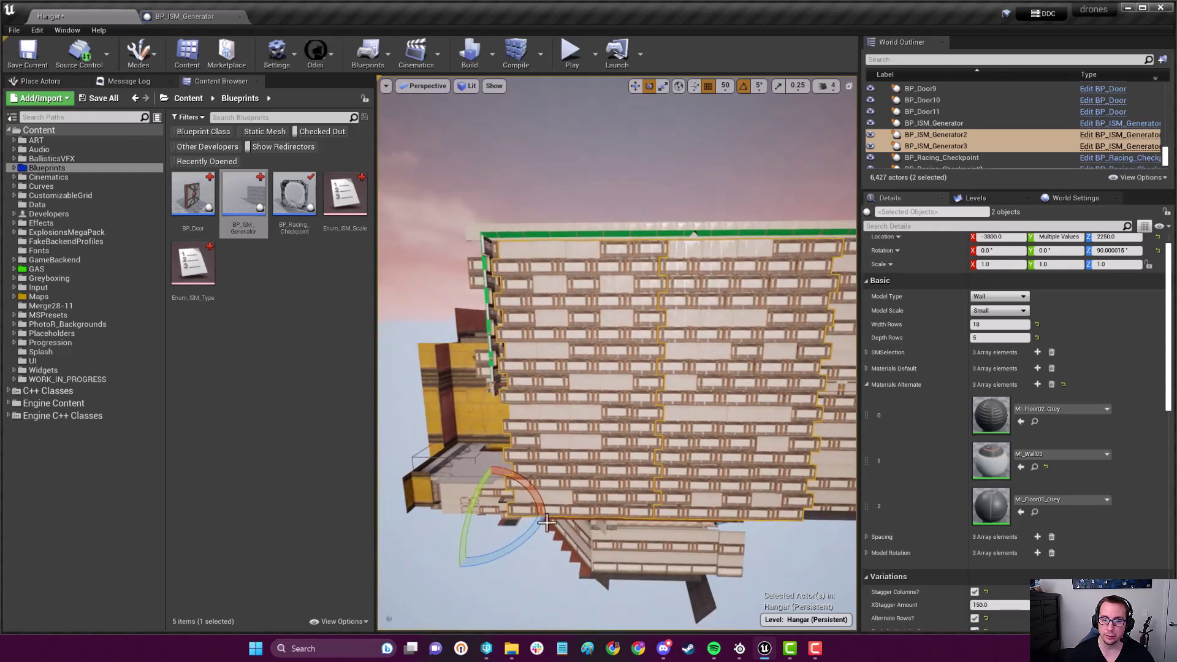
drag(533, 511, 537, 504)
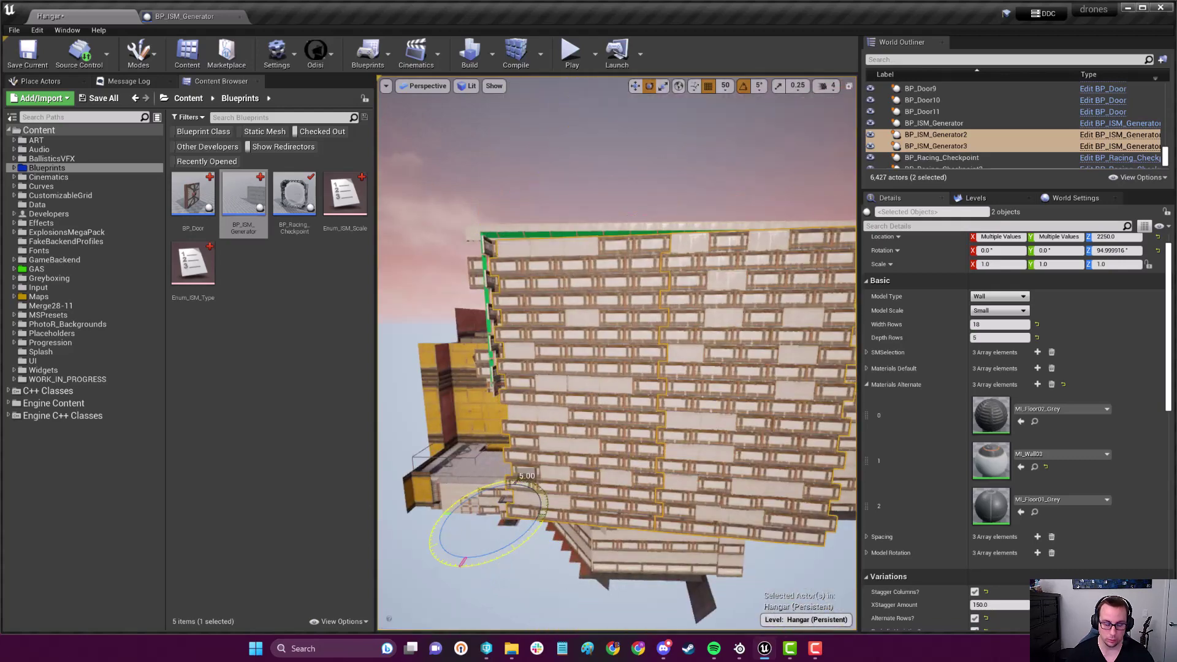
key(ctrl+z)
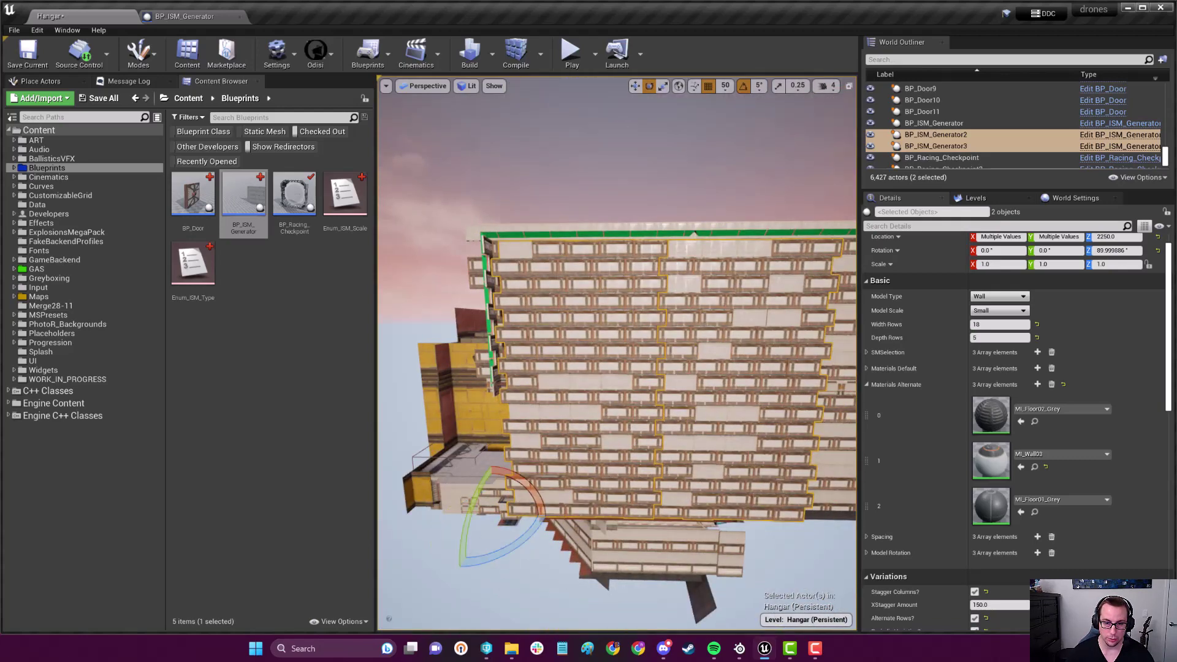
Step: Rotate BP_ISM_Generator3 180 degrees, slide it beside the other wall, and deselect
click(693, 235)
drag(530, 544, 459, 562)
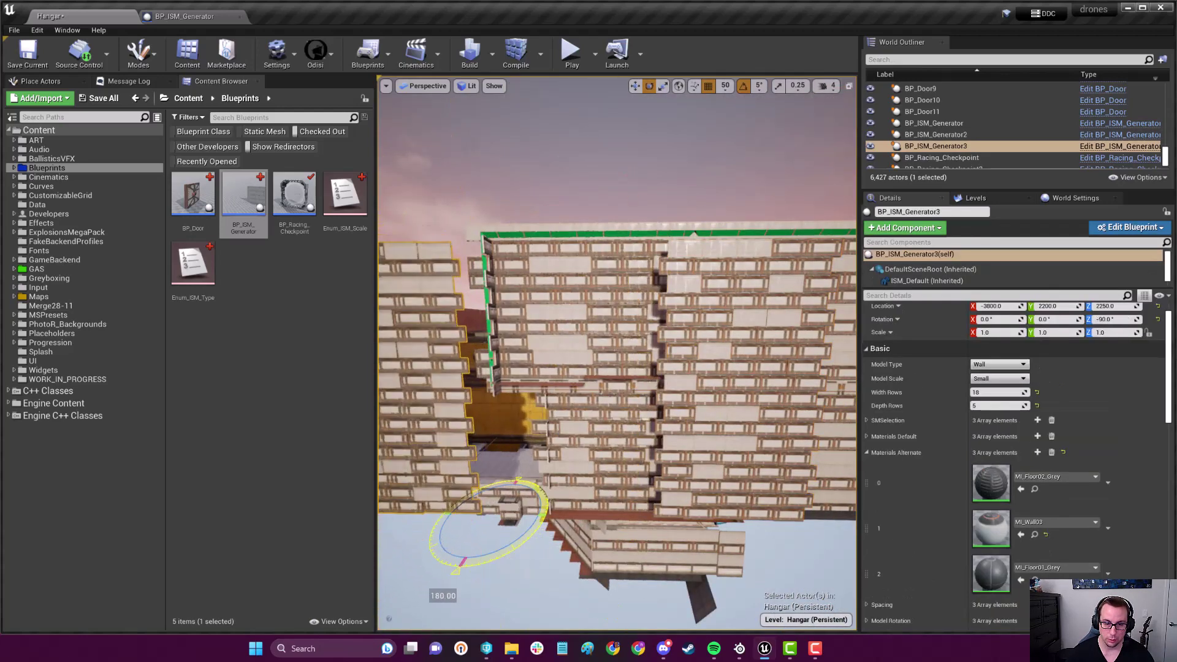
key(w)
drag(552, 520, 704, 519)
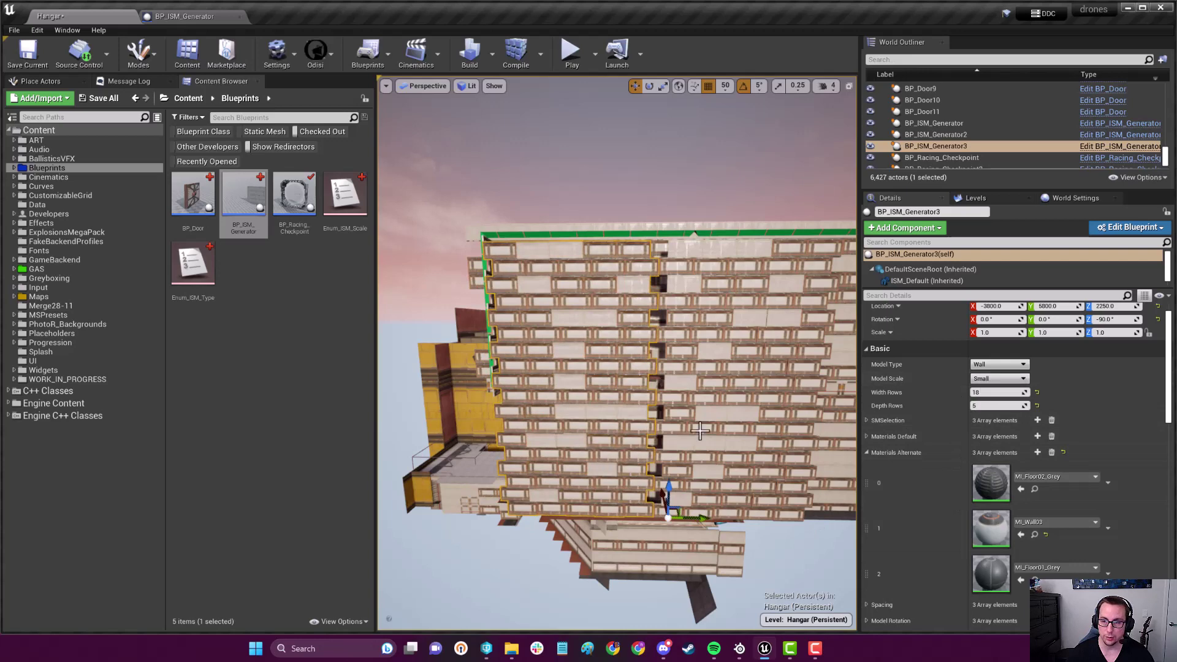
scroll(1000, 407, down, 1)
scroll(1001, 410, down, 2)
scroll(969, 439, down, 2)
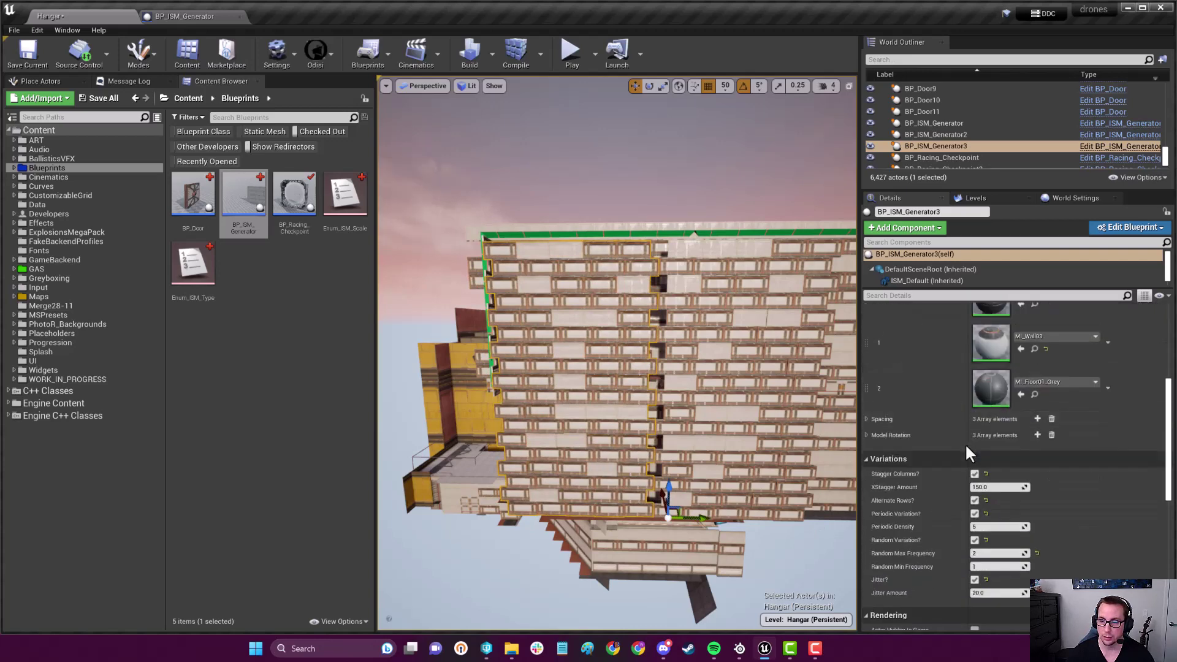
scroll(965, 443, down, 2)
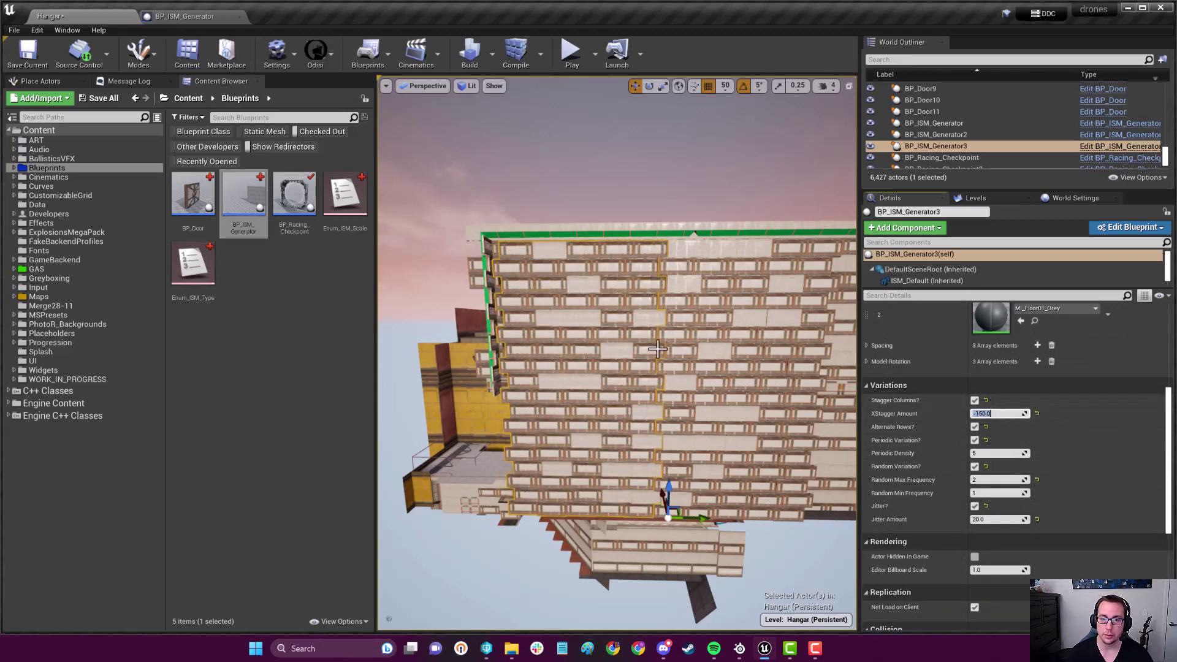
right_drag(656, 352, 699, 352)
key(Escape)
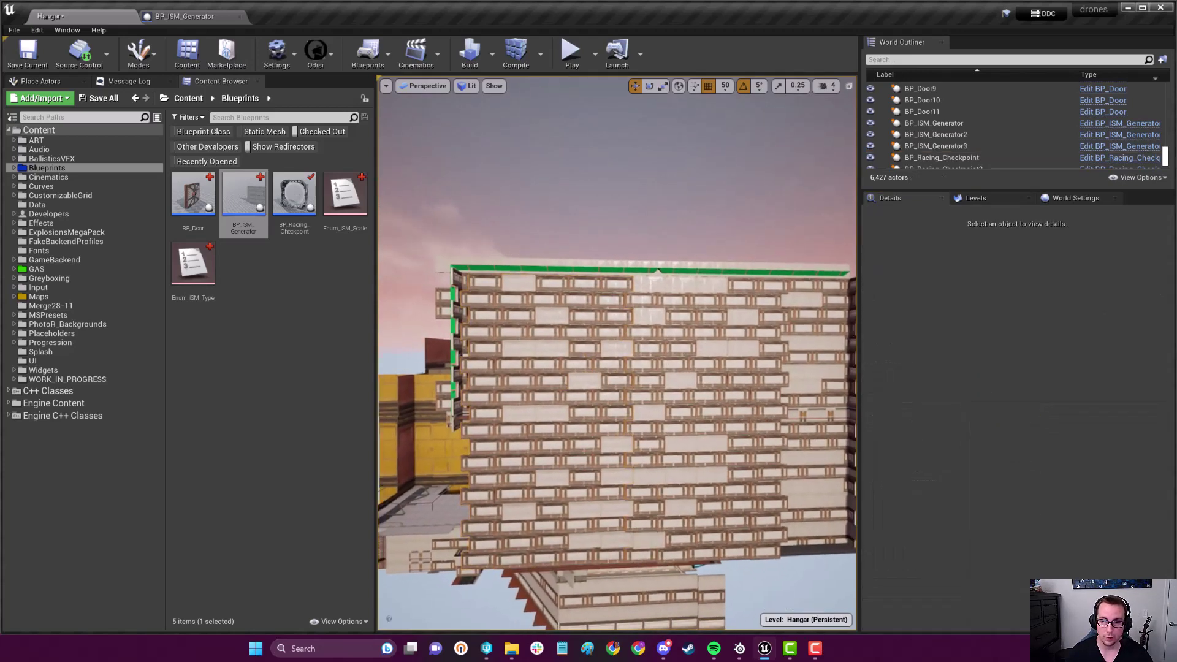
mouse_move(616, 353)
right_down()
mouse_move(534, 352)
mouse_move(515, 331)
mouse_move(589, 352)
mouse_move(579, 340)
mouse_move(589, 359)
mouse_move(635, 336)
mouse_move(662, 348)
right_up()
Step: Switch both generators' model type to floors and move the floor grids out from the wall
click(583, 418)
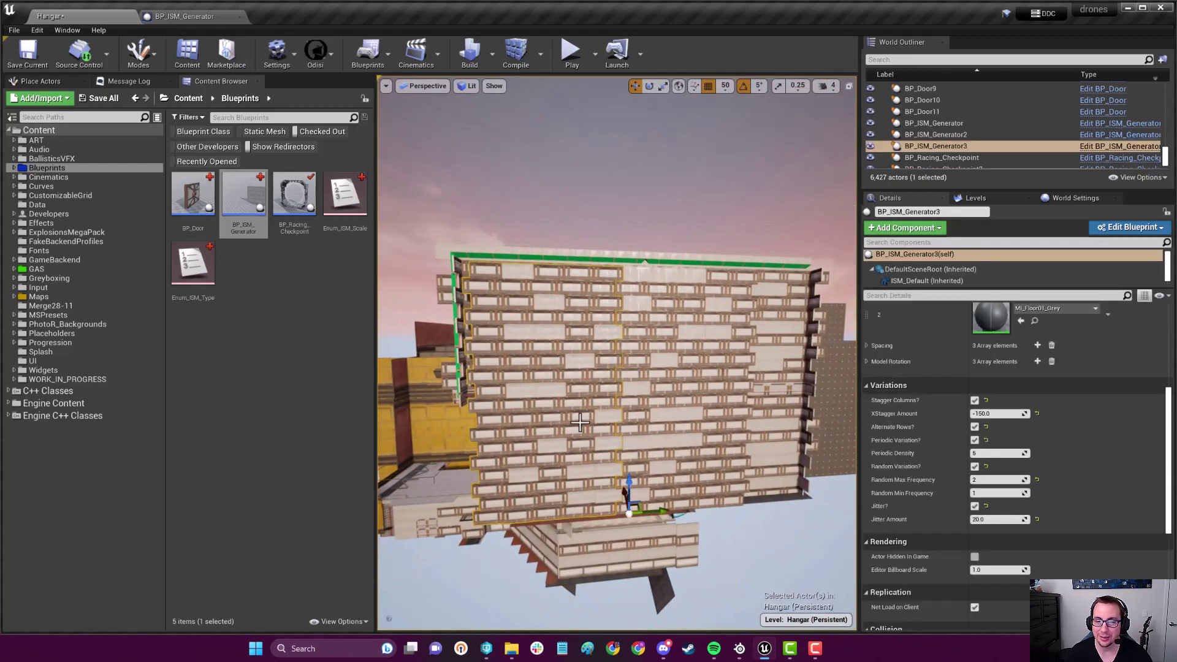
click(722, 445)
ctrl+click(695, 451)
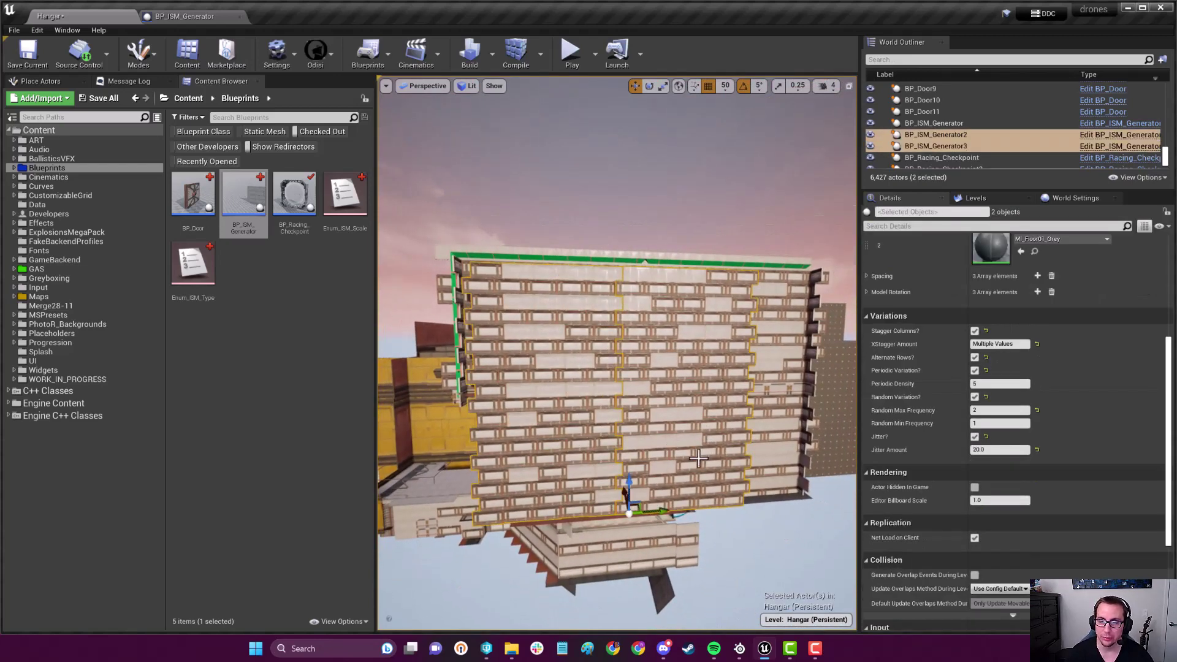
right_drag(699, 458, 699, 458)
scroll(938, 408, up, 3)
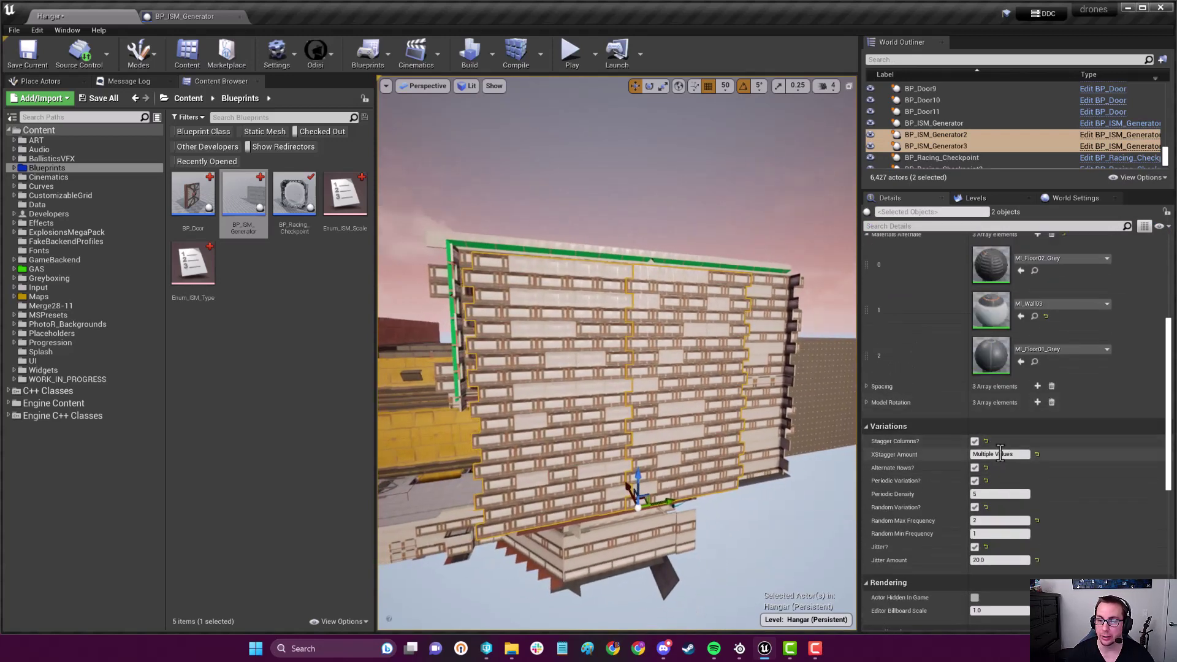
scroll(1002, 453, up, 1)
scroll(1030, 432, up, 3)
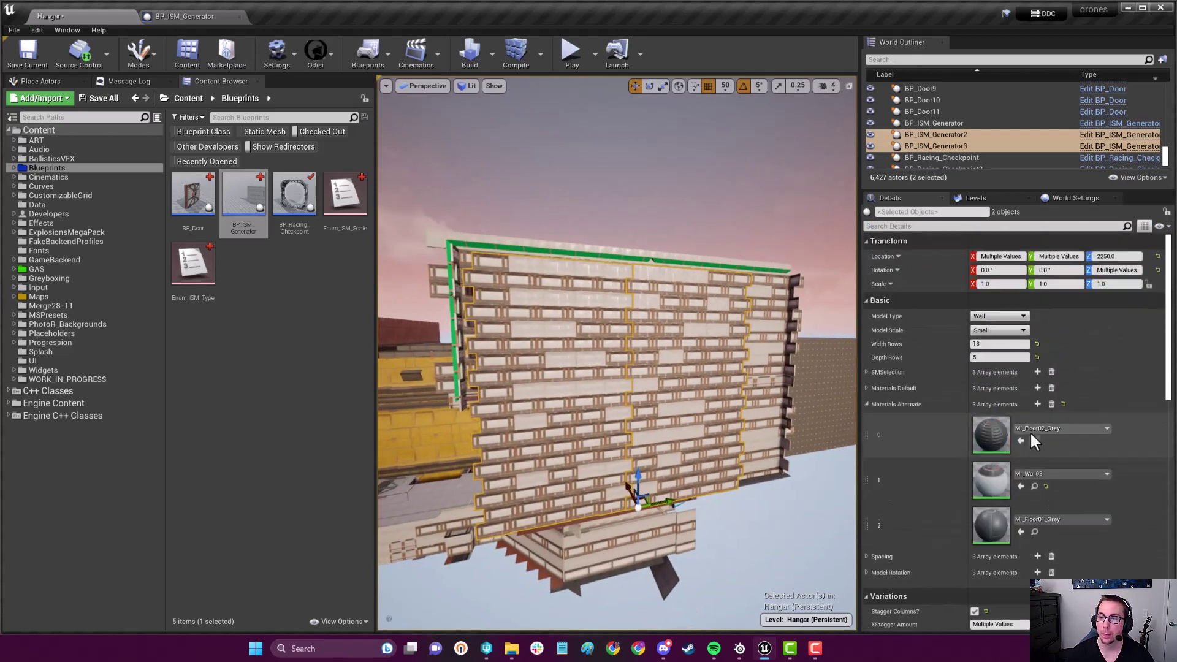
click(1017, 319)
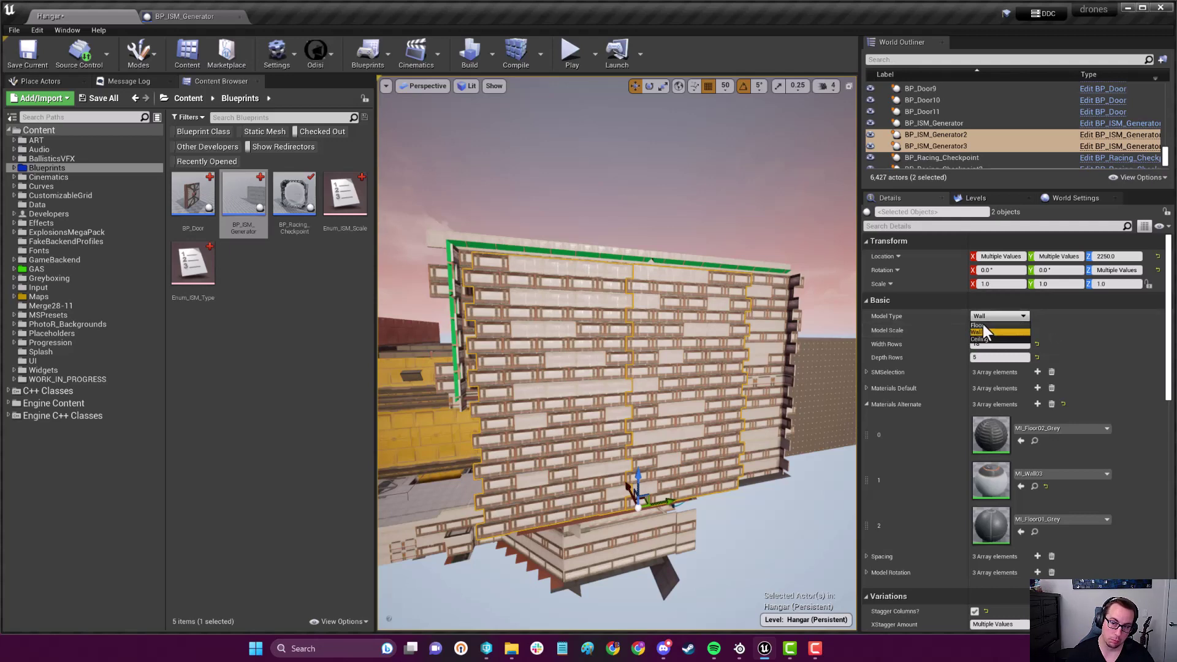
click(980, 326)
right_drag(617, 368, 552, 350)
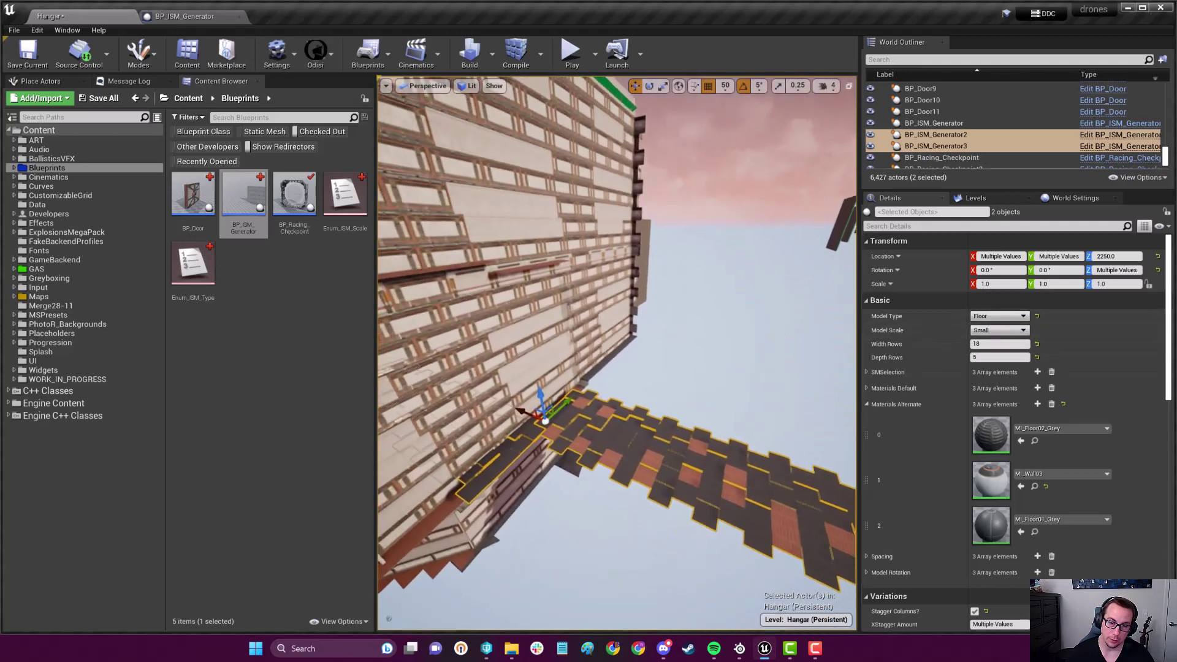
right_drag(472, 405, 460, 406)
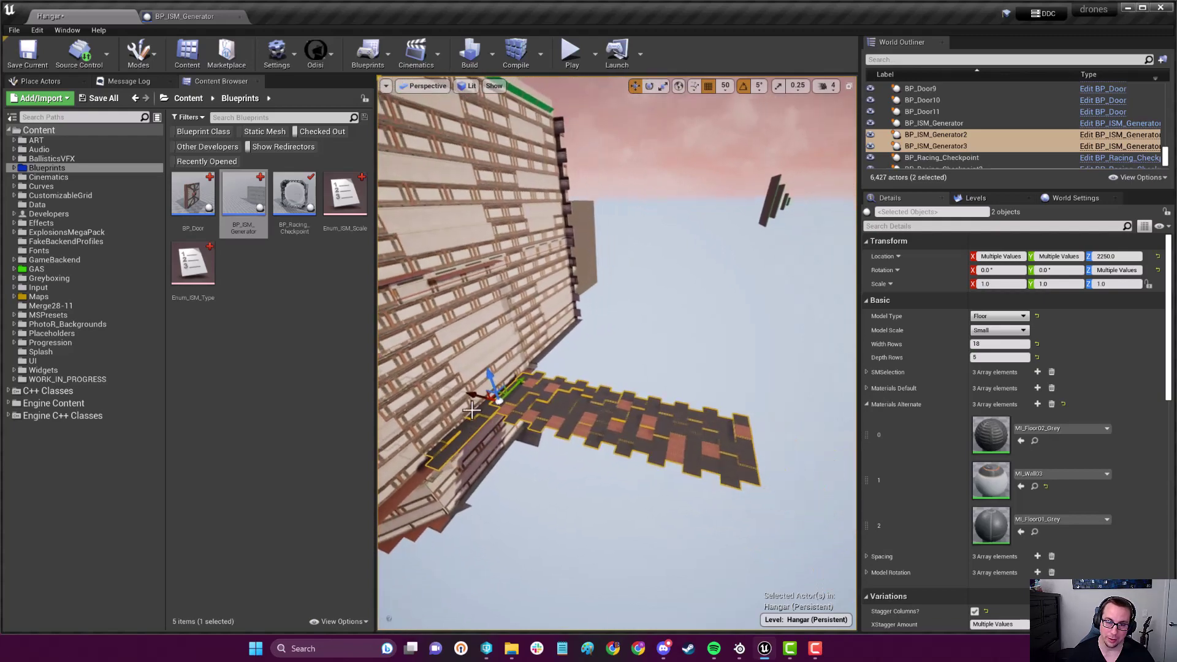
drag(473, 396, 791, 436)
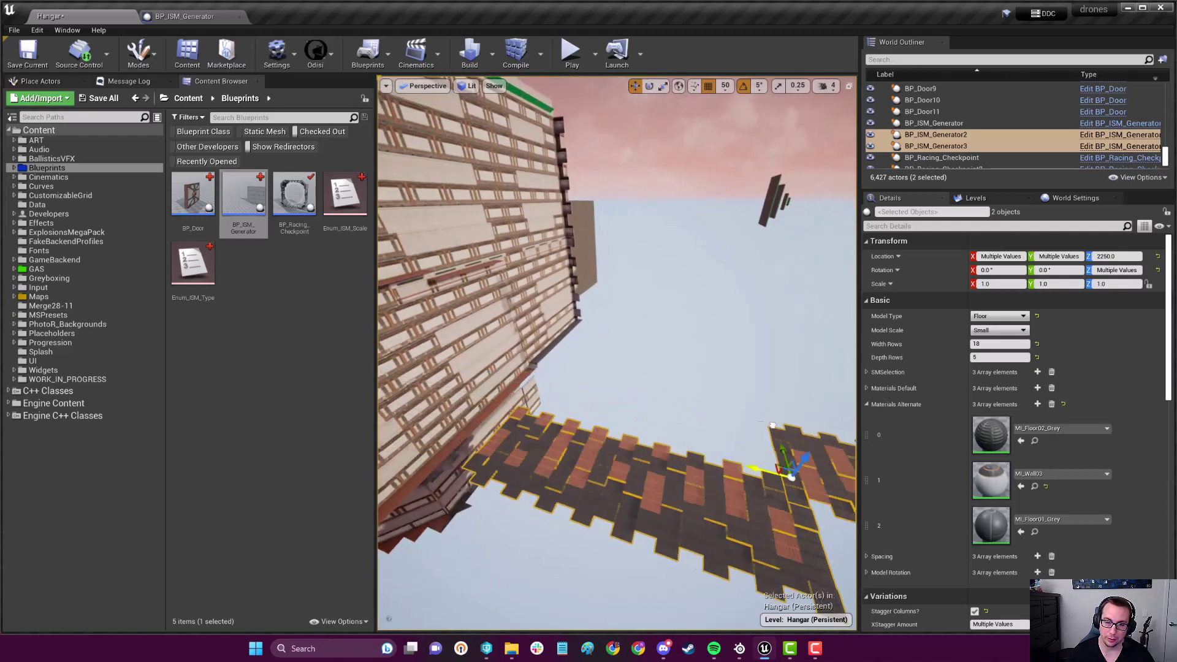
Step: Turn the BP_ISM_Generator3 floor 180°, line it up, reset stagger to 150, and lower it
click(750, 516)
right_drag(767, 534, 620, 479)
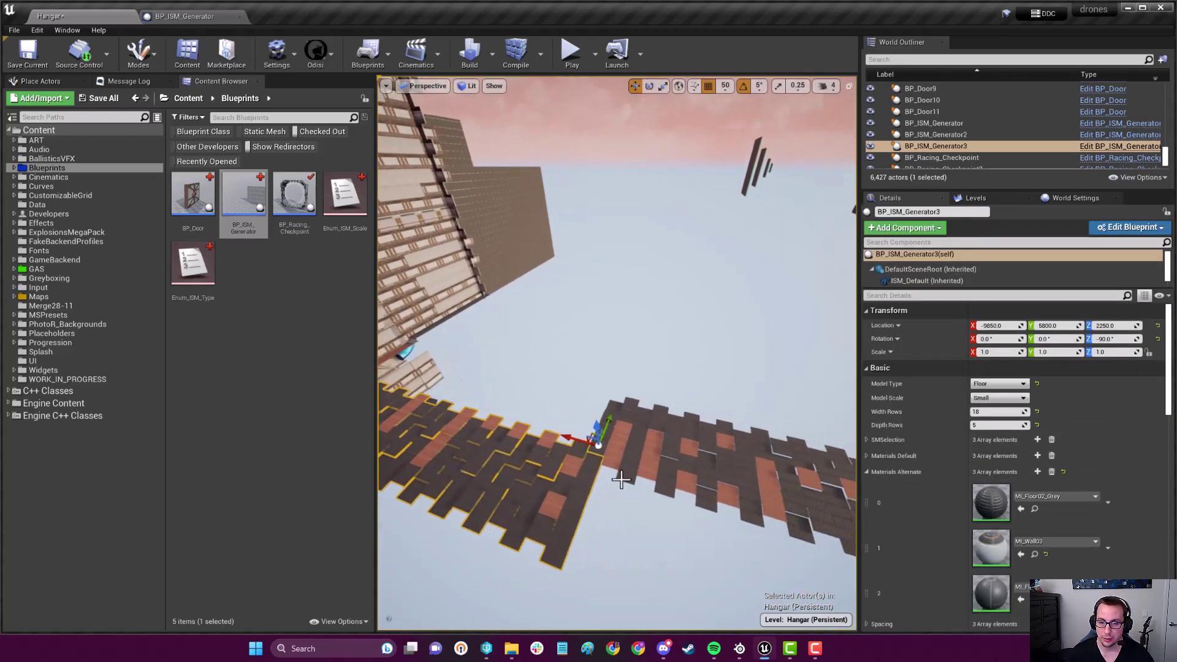
drag(616, 490, 644, 465)
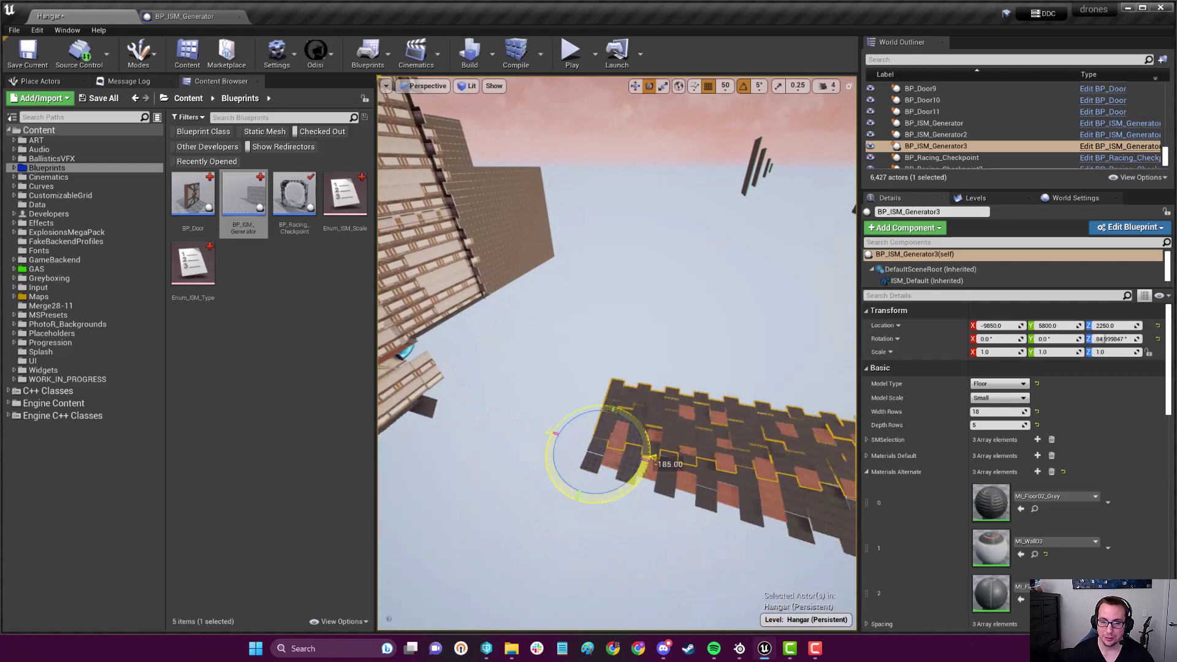
key(w)
drag(609, 425, 637, 378)
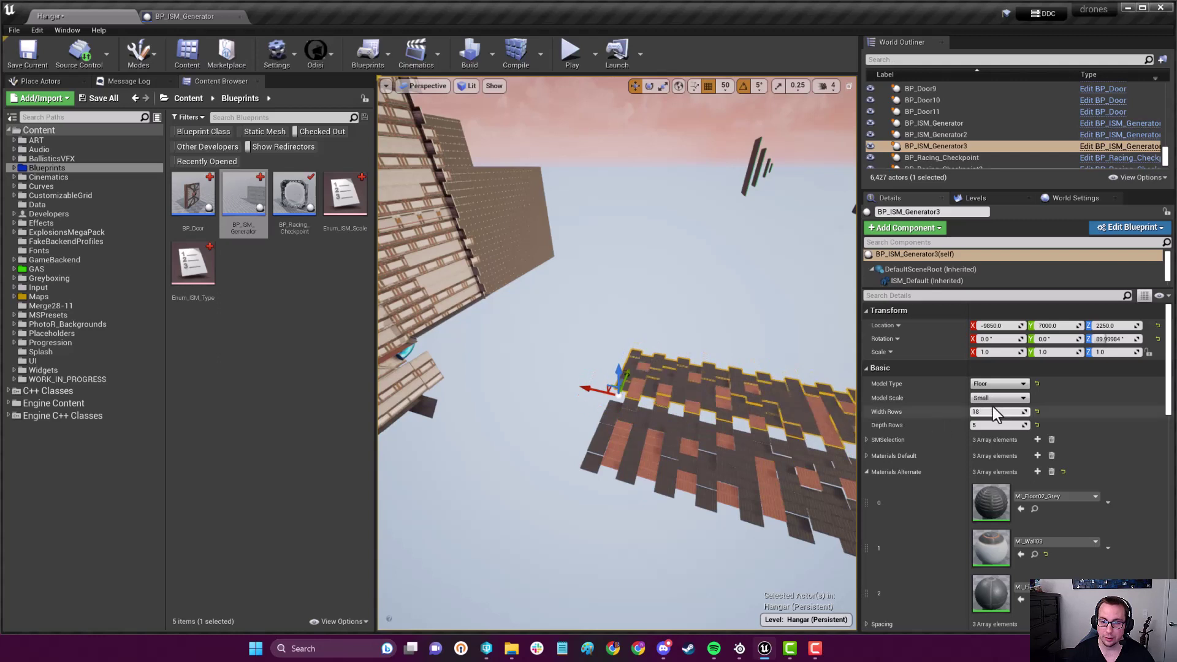
scroll(1000, 433, down, 2)
scroll(998, 487, down, 3)
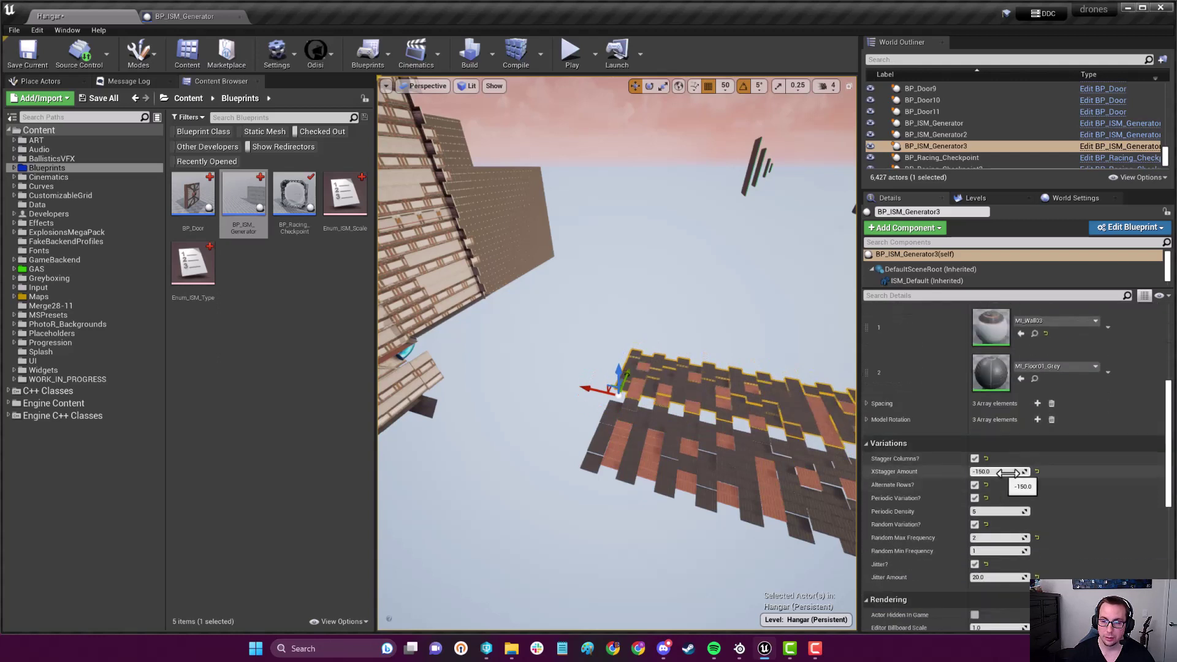
click(1038, 473)
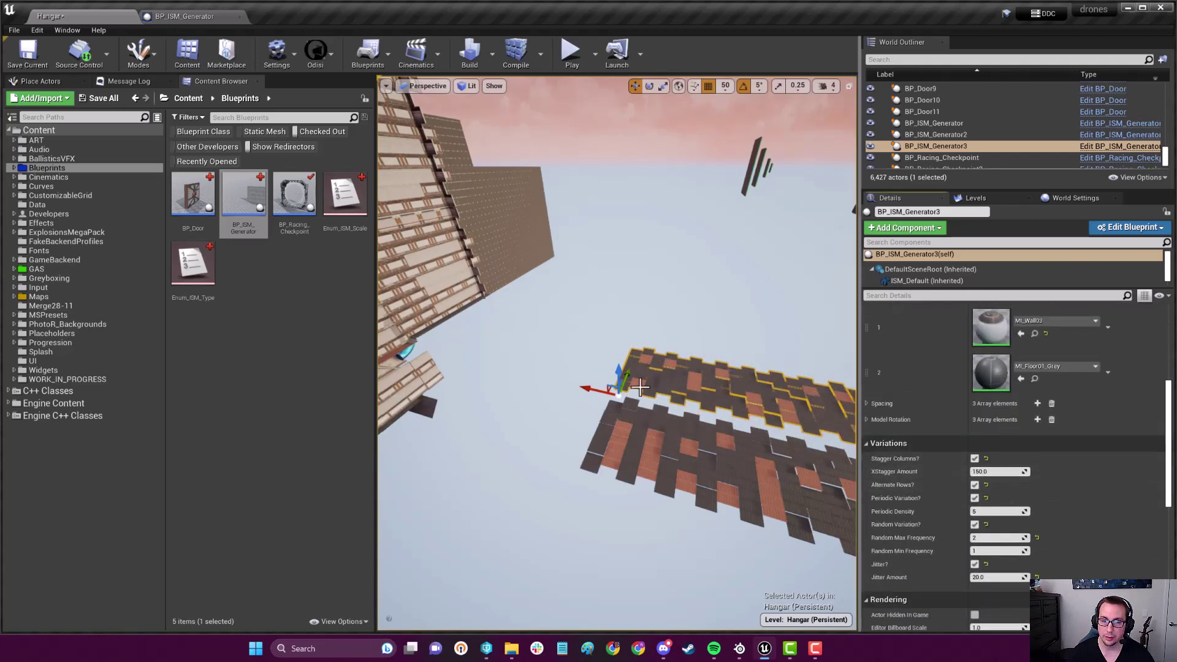
drag(631, 374, 620, 385)
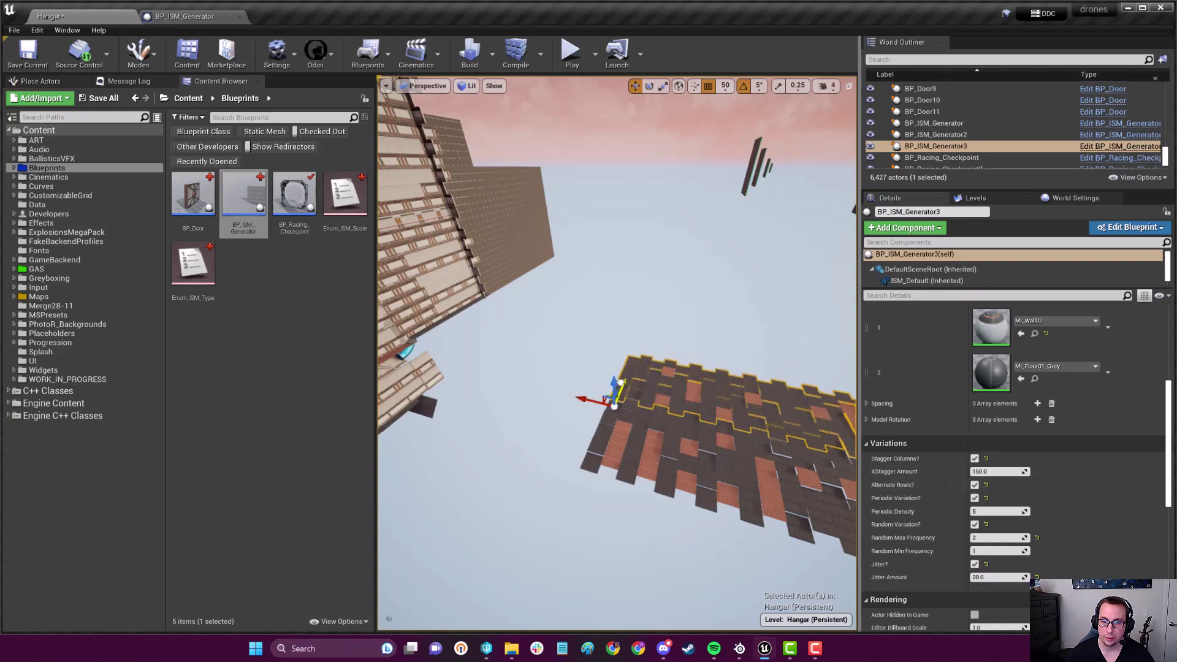
right_drag(620, 385, 552, 276)
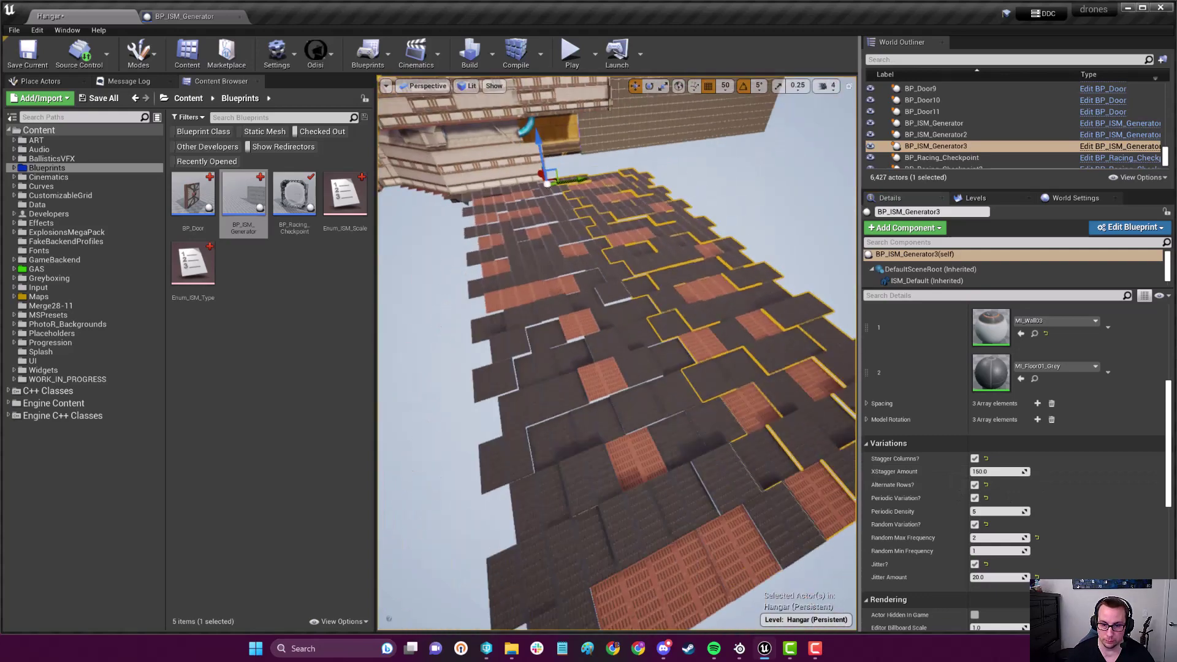
right_drag(552, 277, 665, 460)
scroll(1078, 553, down, 2)
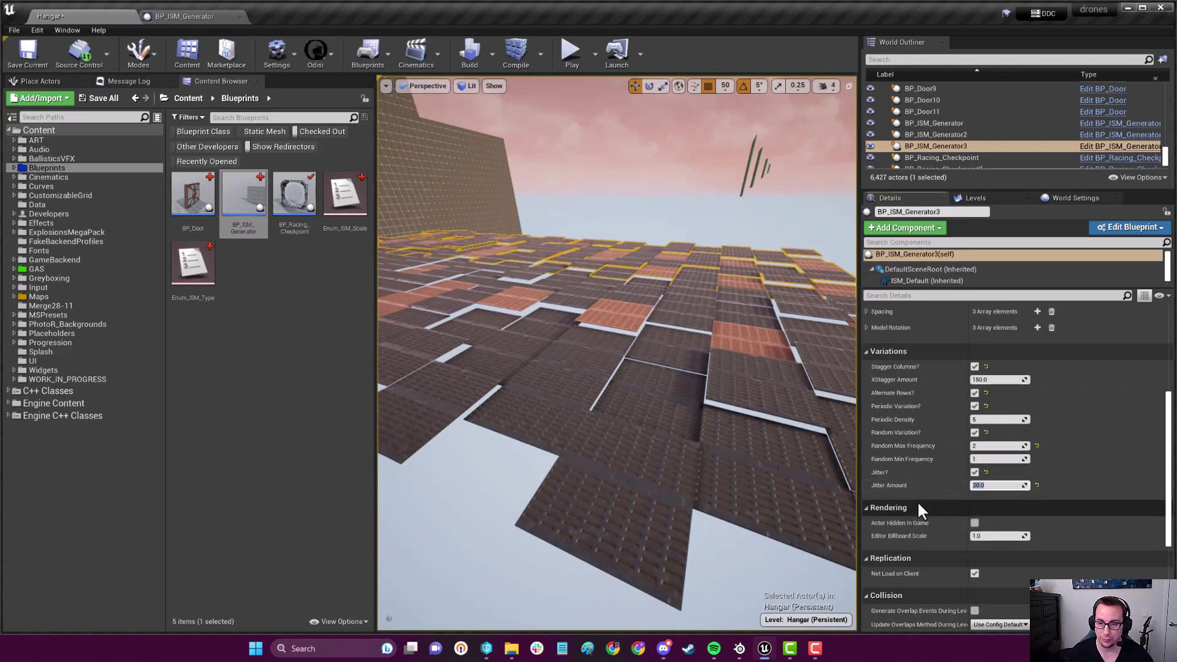
text(2.0)
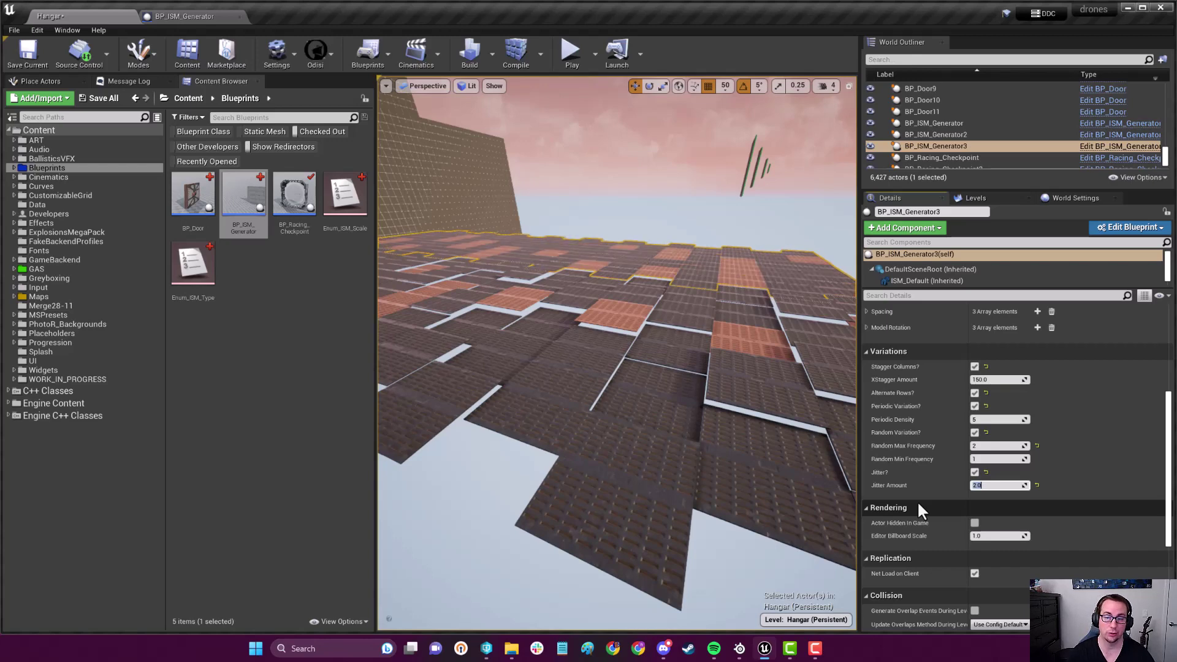
Step: Commit a floor Jitter Amount of 2, fly in to view the tiles, and deselect
key(Return)
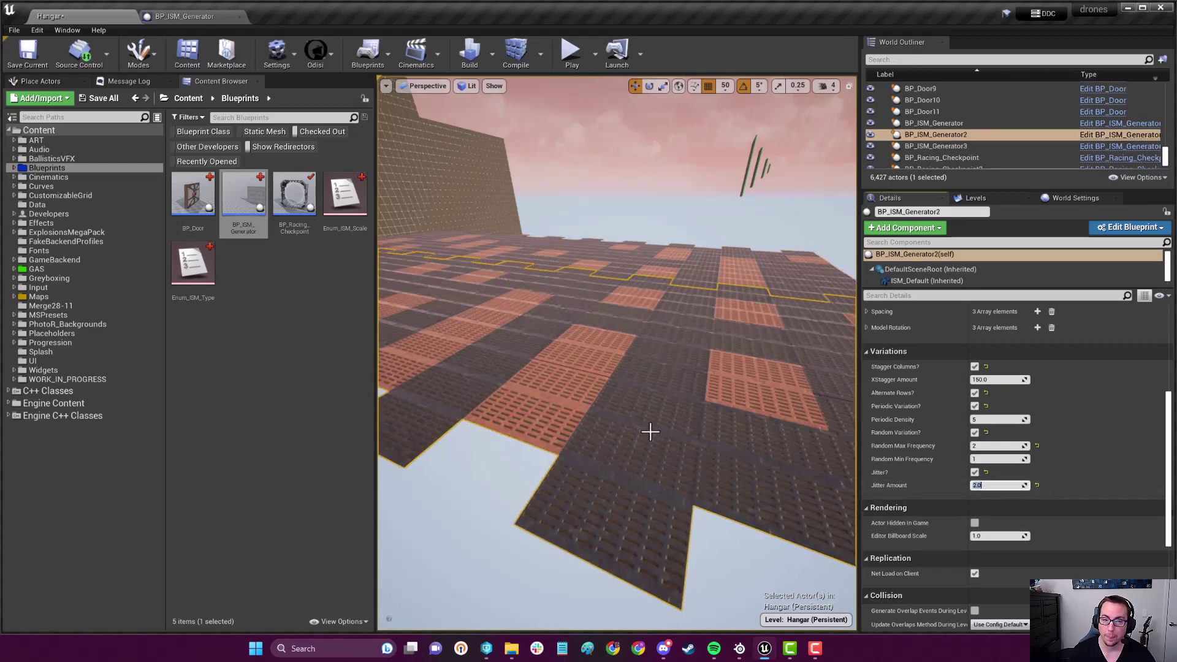
right_drag(616, 350, 598, 349)
key(Escape)
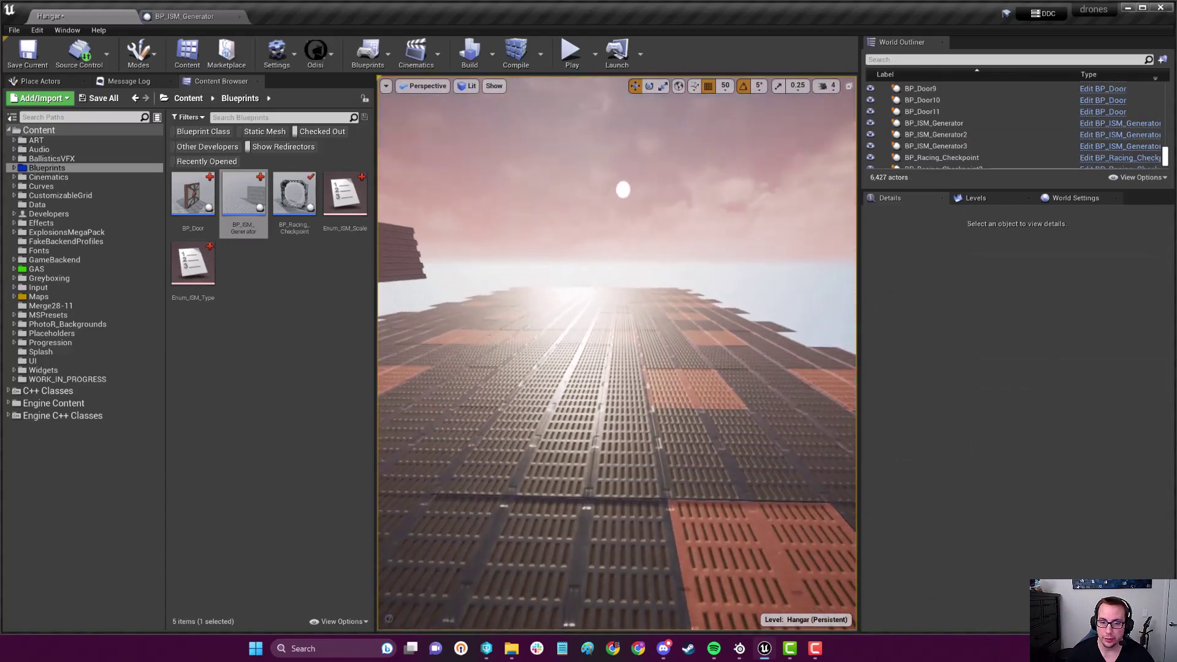
Step: Select the BP_ISM_Generator2 floor and assign MI_Floor03 to its first default material slot
mouse_move(617, 355)
right_down()
mouse_move(612, 387)
mouse_move(608, 368)
right_up()
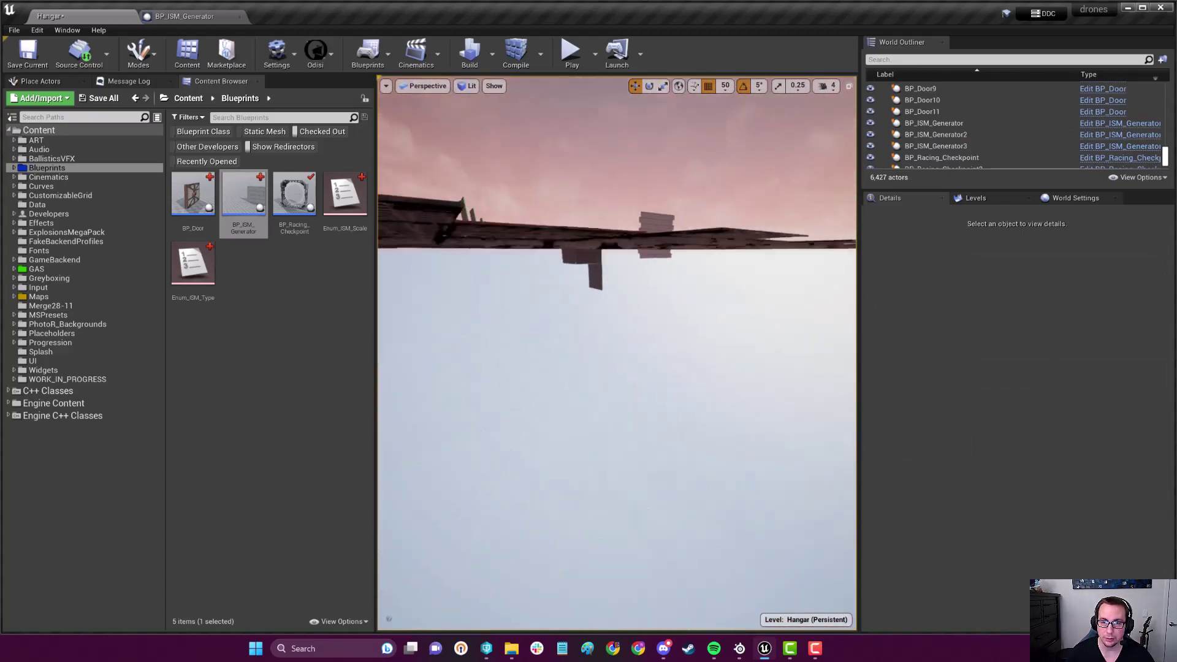
right_drag(445, 438, 445, 438)
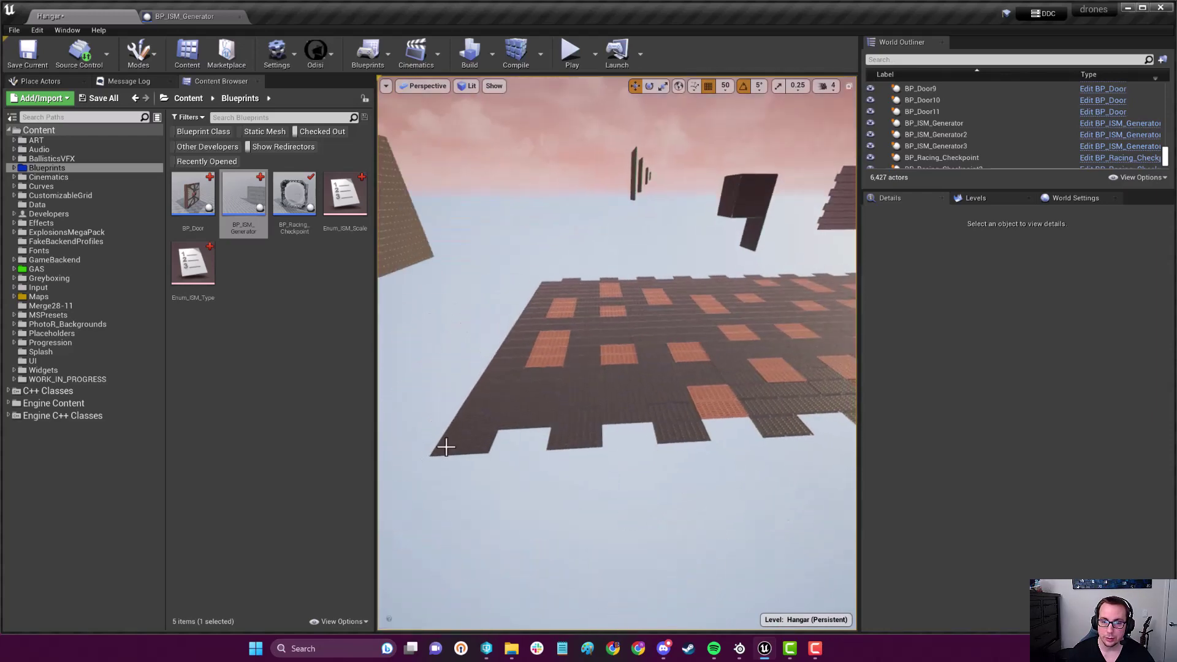
click(444, 438)
scroll(1012, 419, up, 2)
scroll(1021, 438, down, 2)
scroll(1021, 445, down, 1)
scroll(1017, 453, up, 1)
scroll(1022, 447, up, 2)
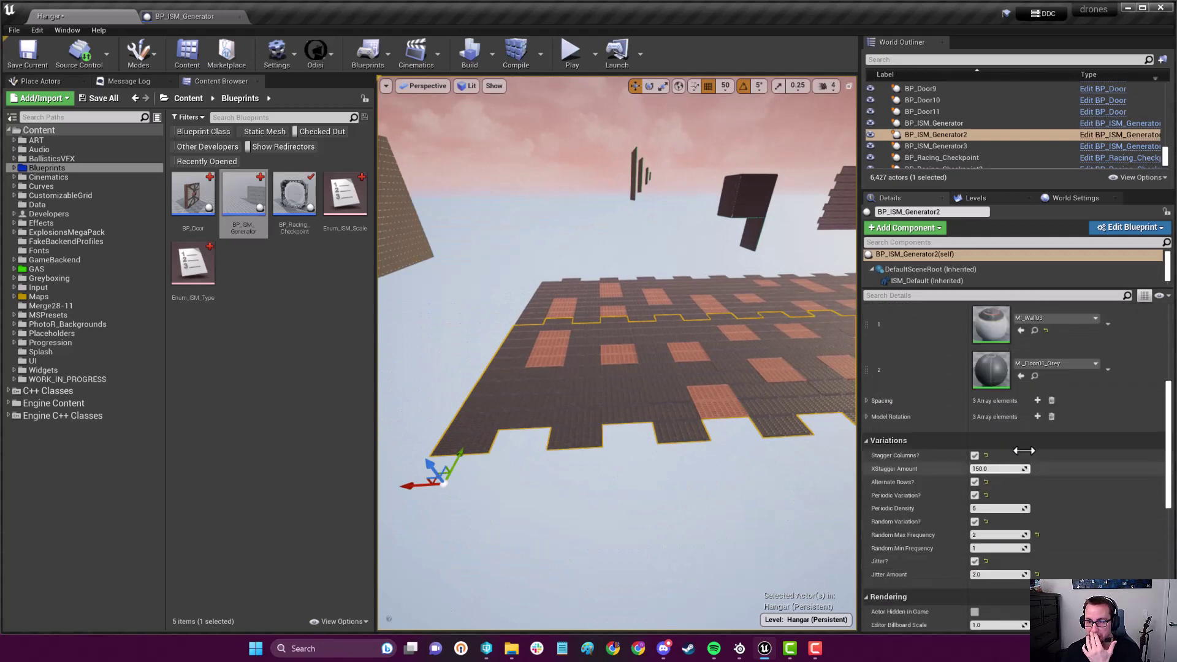
scroll(1022, 448, up, 1)
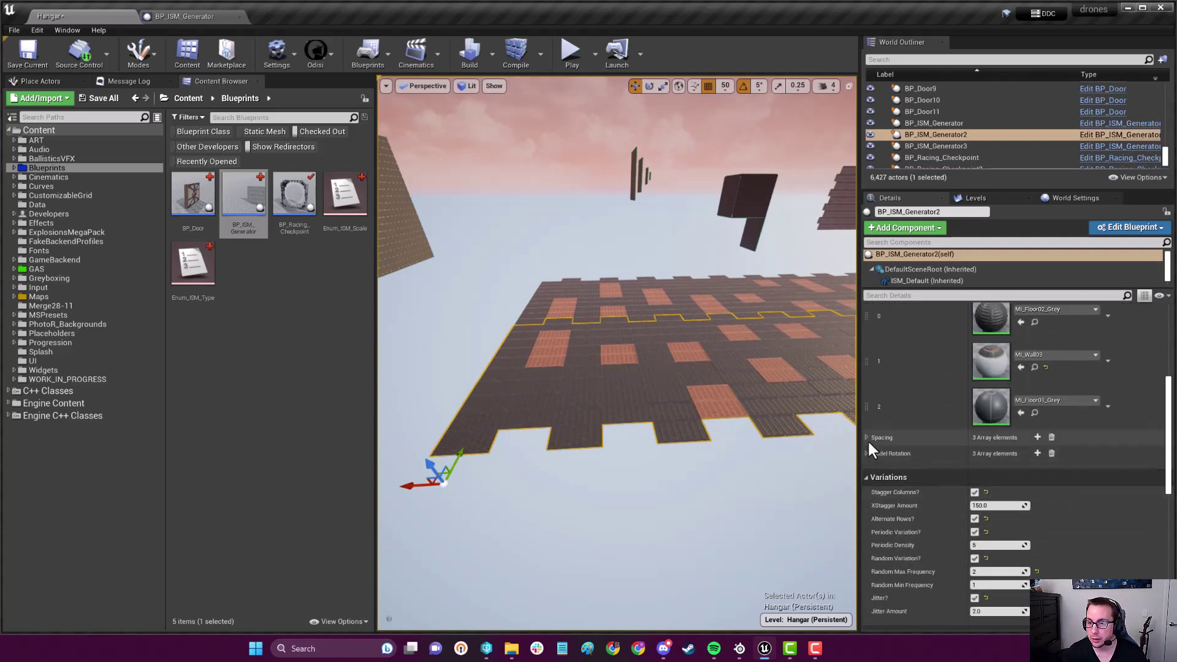
scroll(873, 453, up, 2)
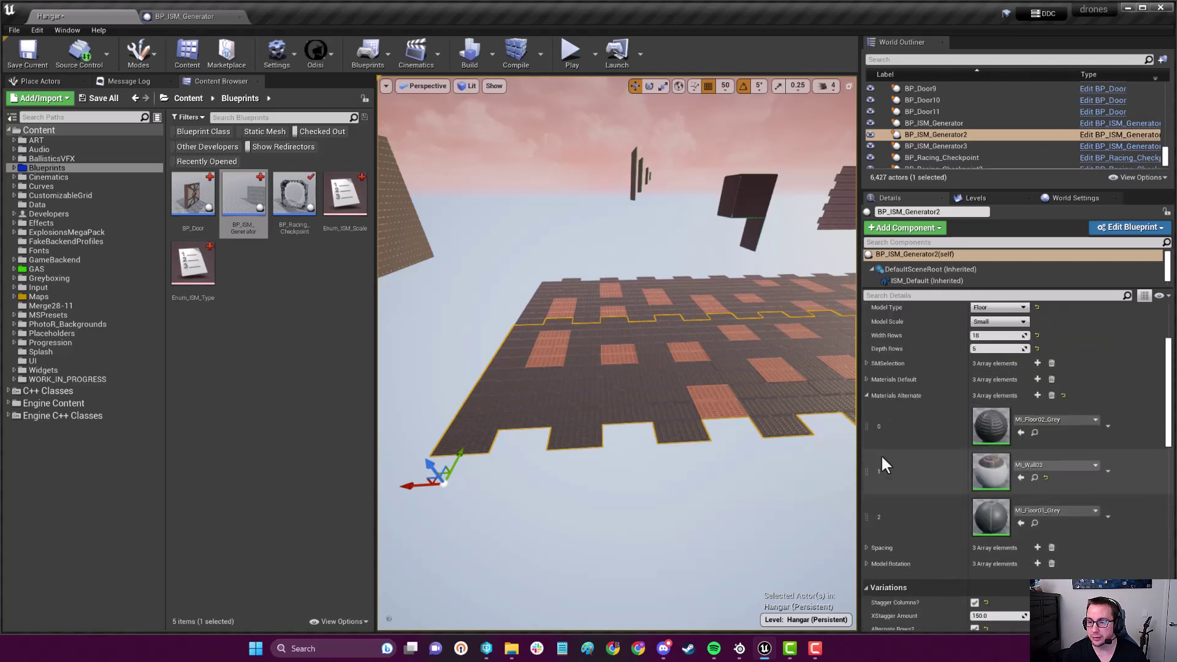
click(867, 364)
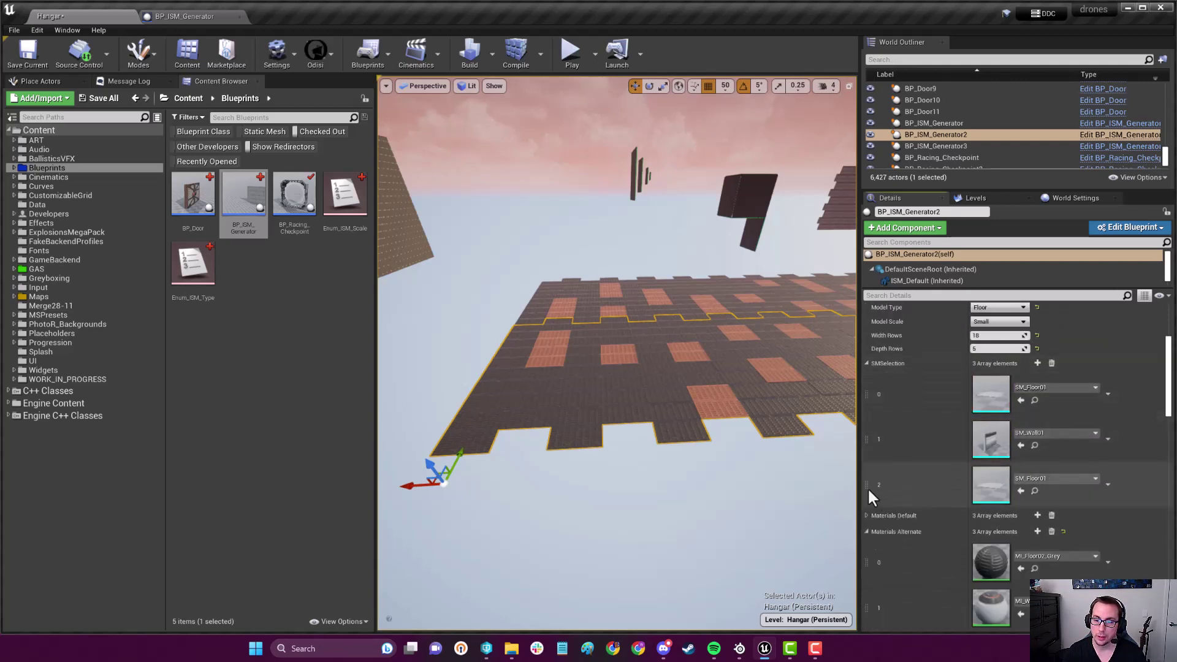
click(866, 515)
scroll(975, 534, down, 1)
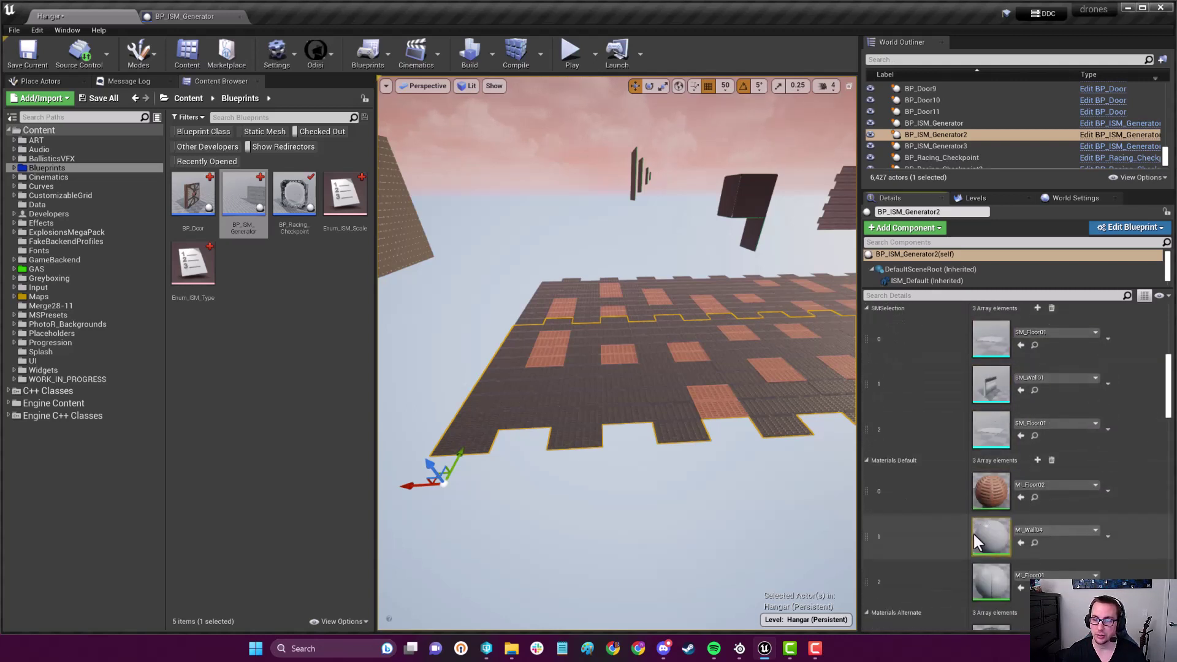
click(1038, 489)
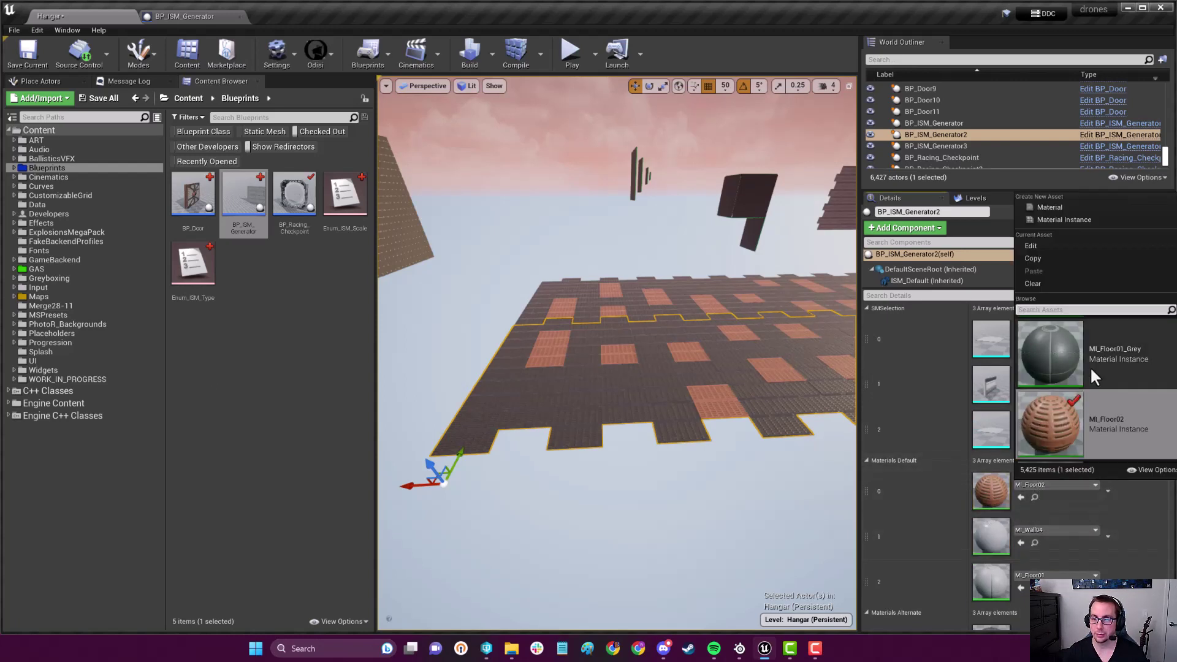
scroll(1099, 405, down, 1)
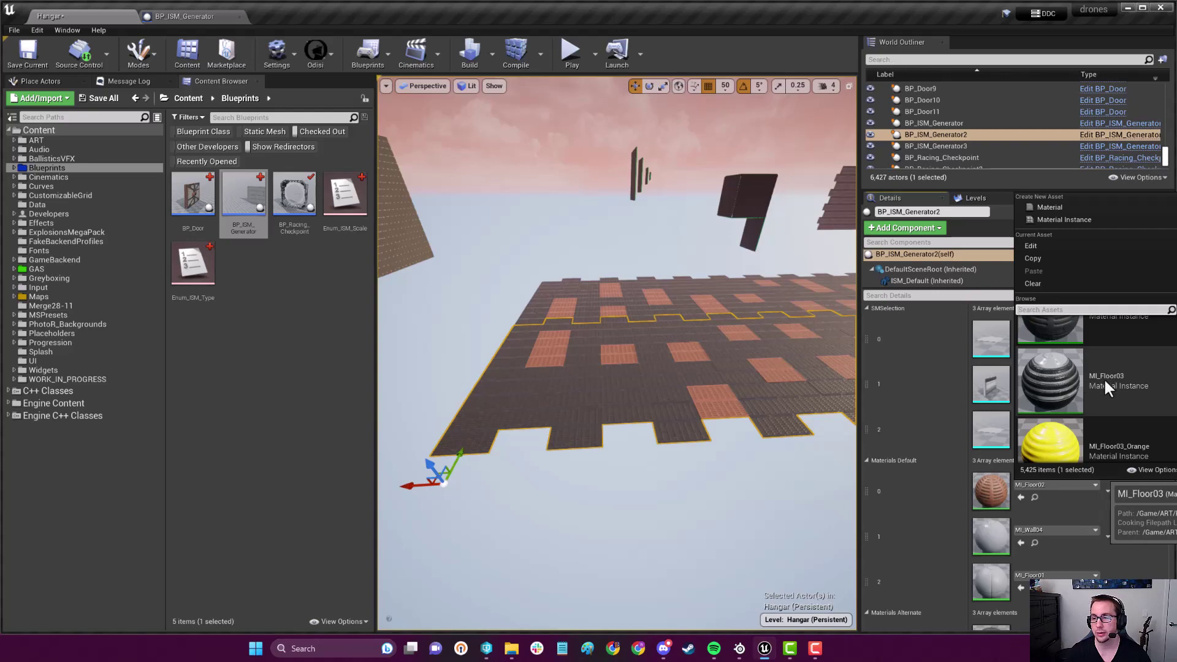
click(1104, 386)
right_drag(846, 441, 847, 442)
right_drag(617, 350, 616, 350)
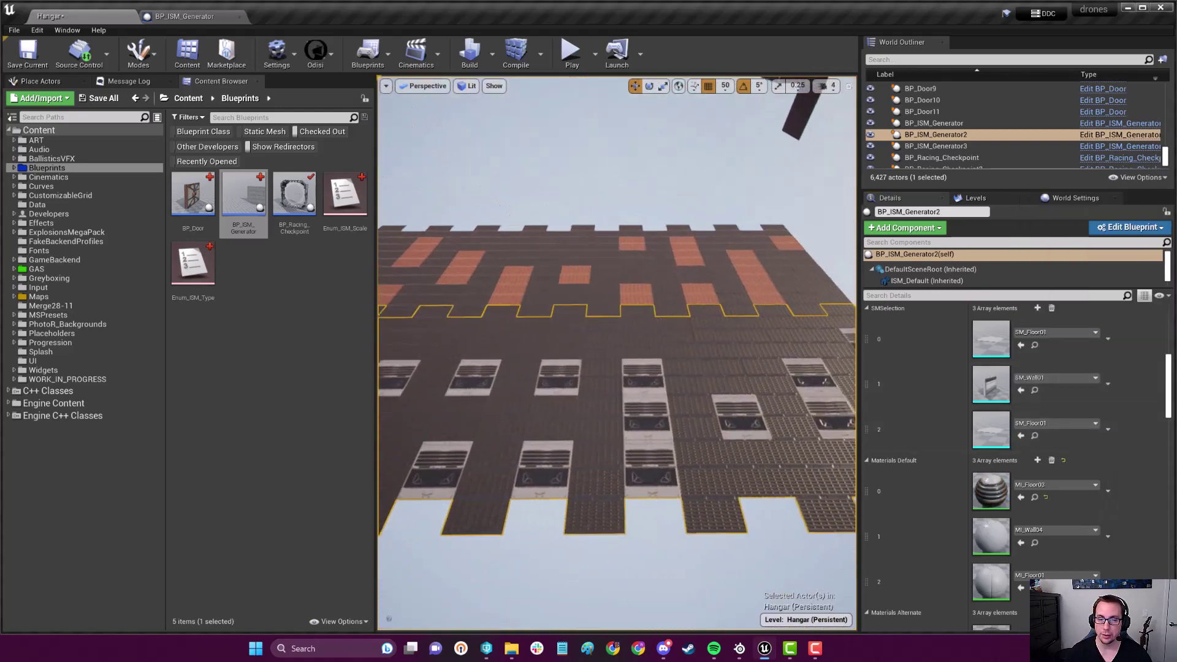
right_drag(758, 472, 757, 473)
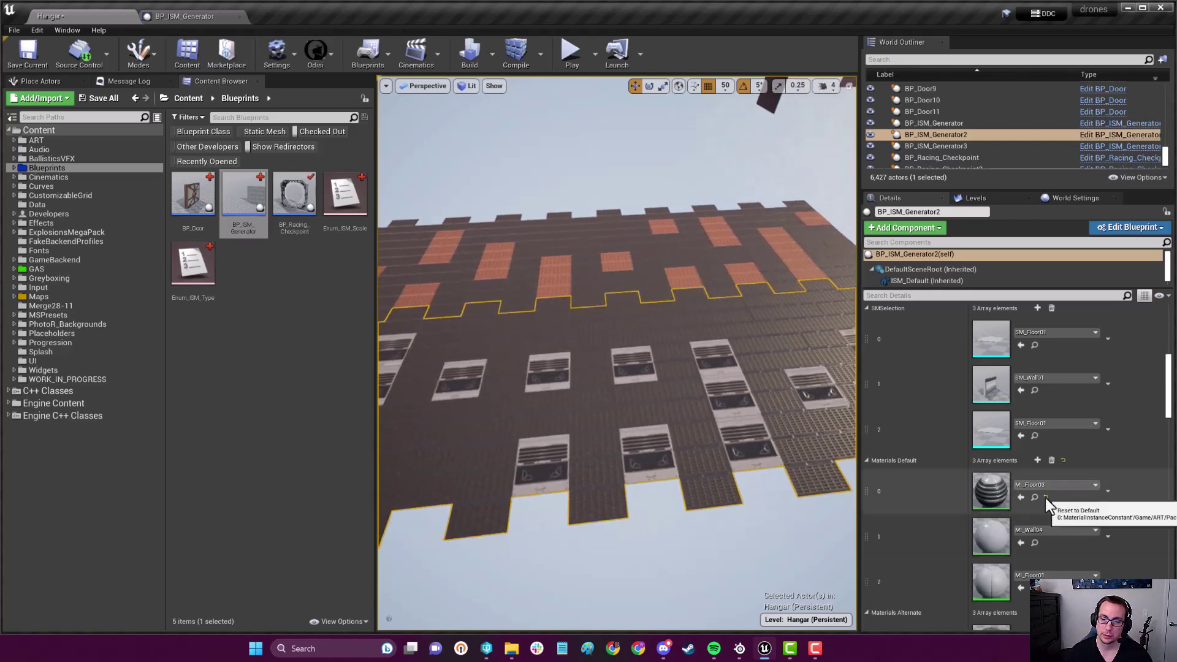
scroll(1062, 470, up, 2)
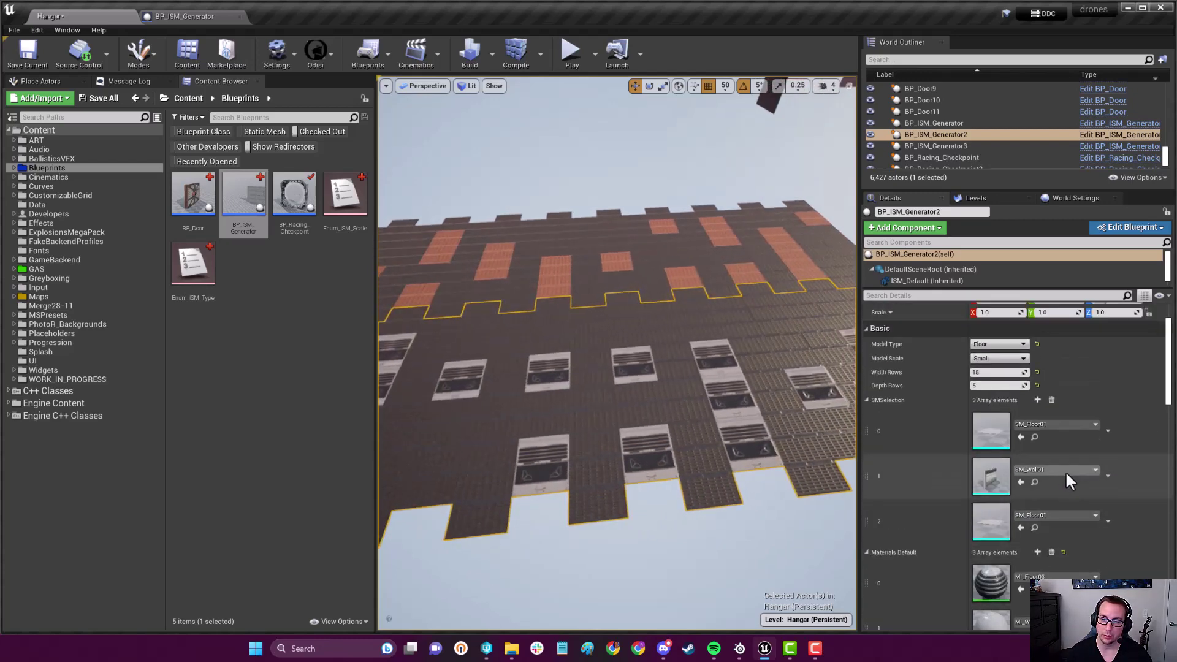
scroll(1065, 470, down, 2)
scroll(1066, 470, down, 2)
scroll(1065, 474, down, 1)
Step: Assign MI_Floor02 to the first alternate slot, inspect the orange floor, then select BP_ISM_Generator3
click(1057, 471)
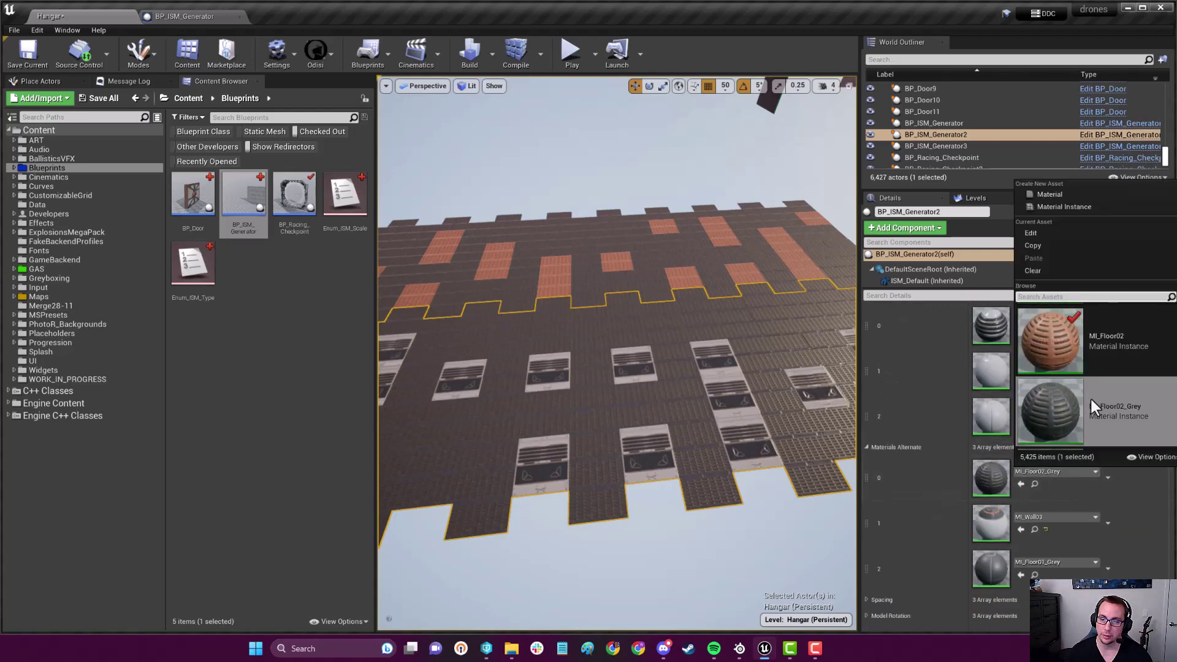
click(1094, 360)
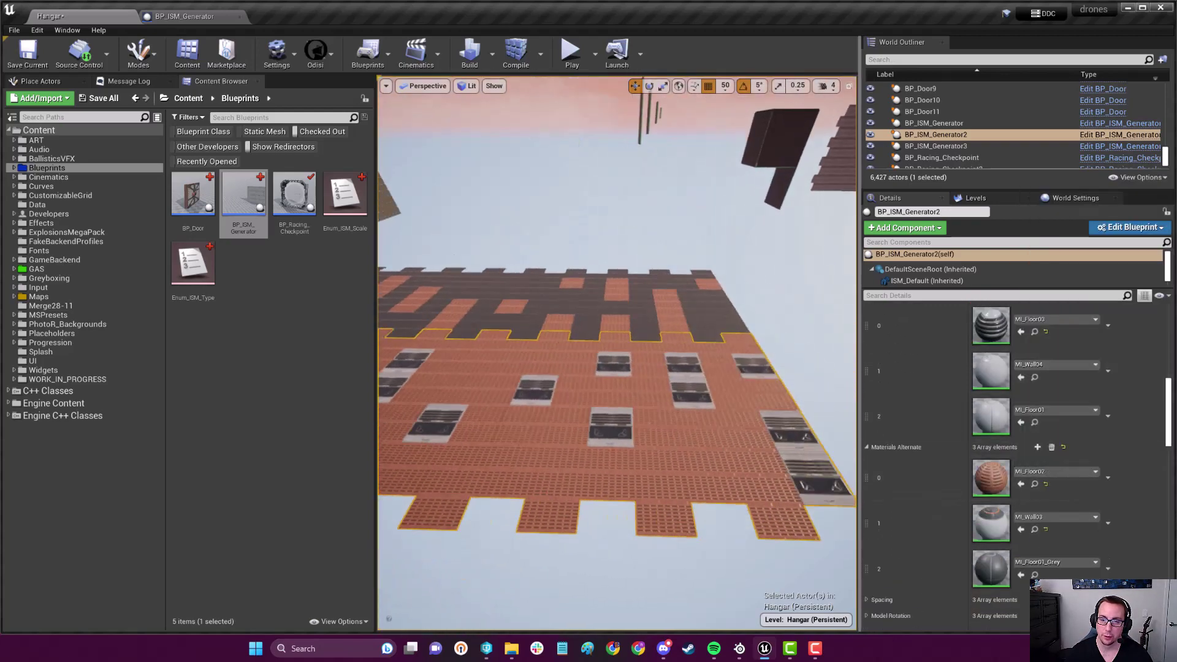
right_drag(616, 350, 616, 276)
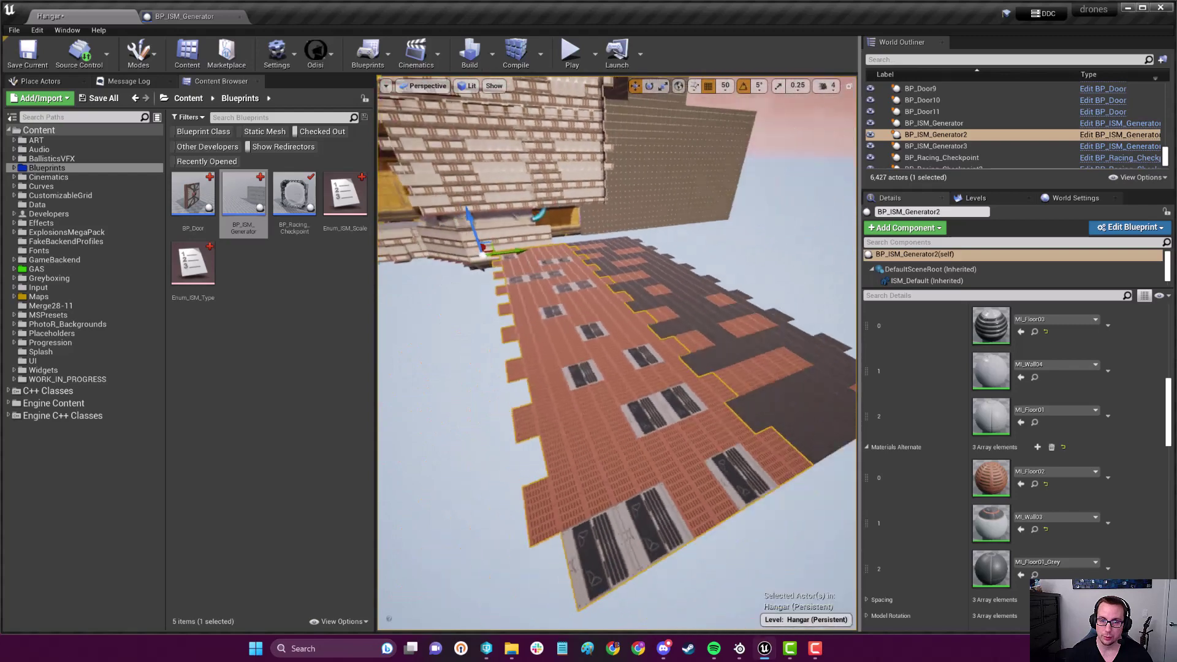
right_drag(625, 403, 656, 437)
key(Escape)
click(656, 437)
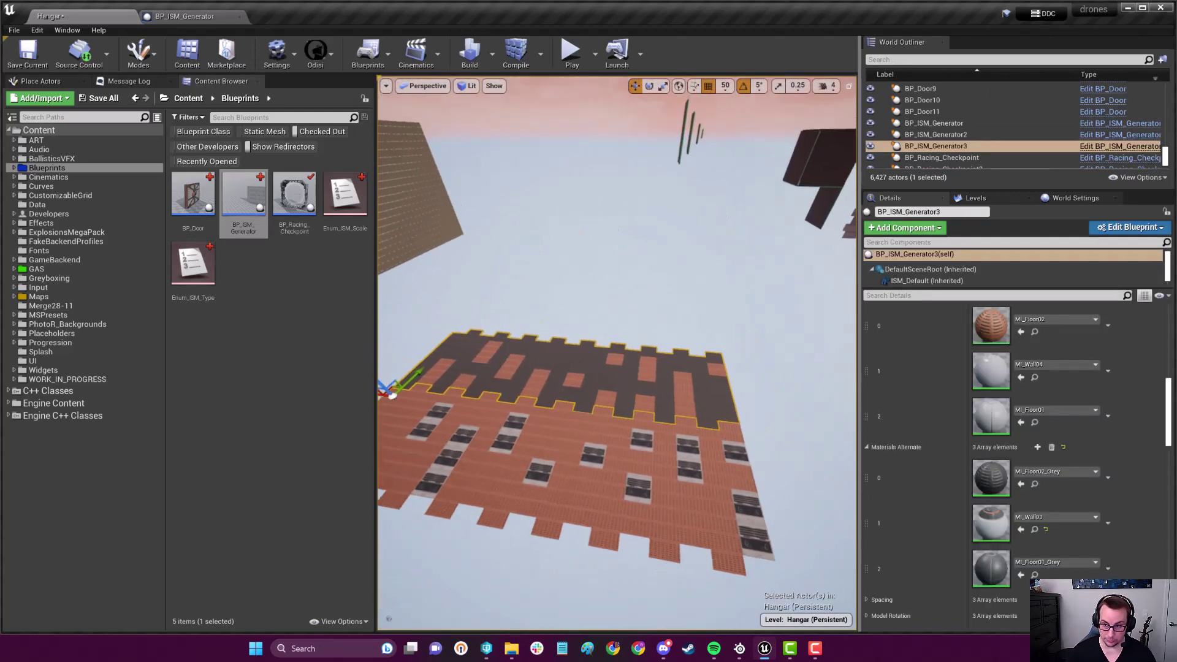
scroll(963, 442, up, 3)
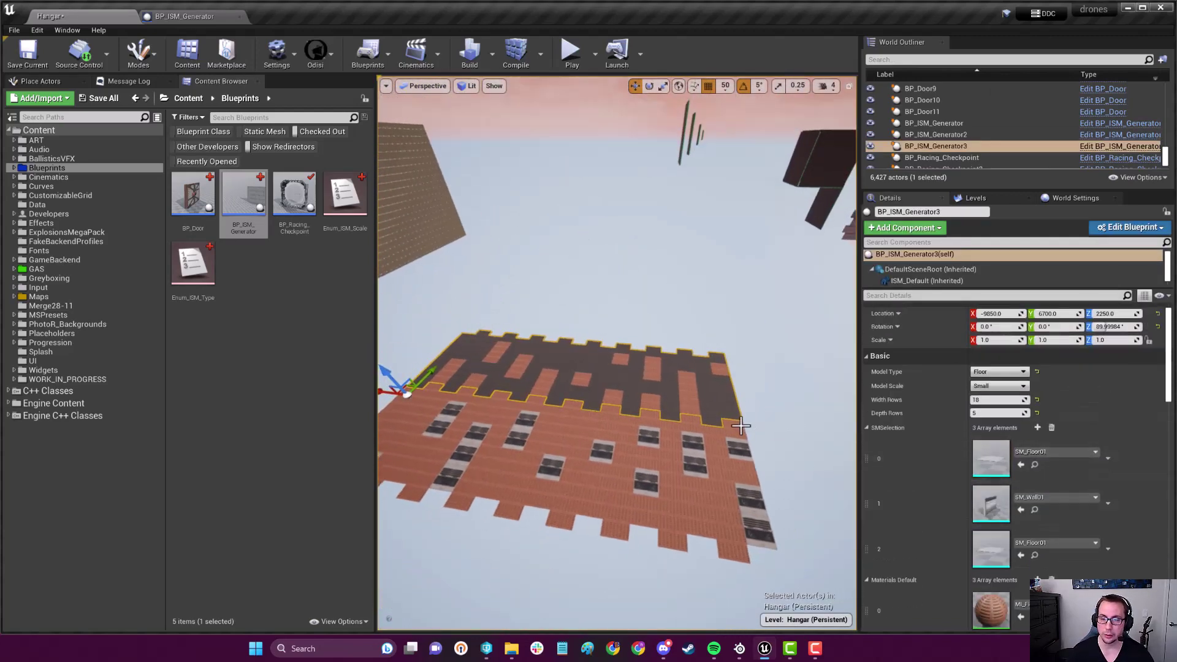
right_drag(736, 461, 735, 460)
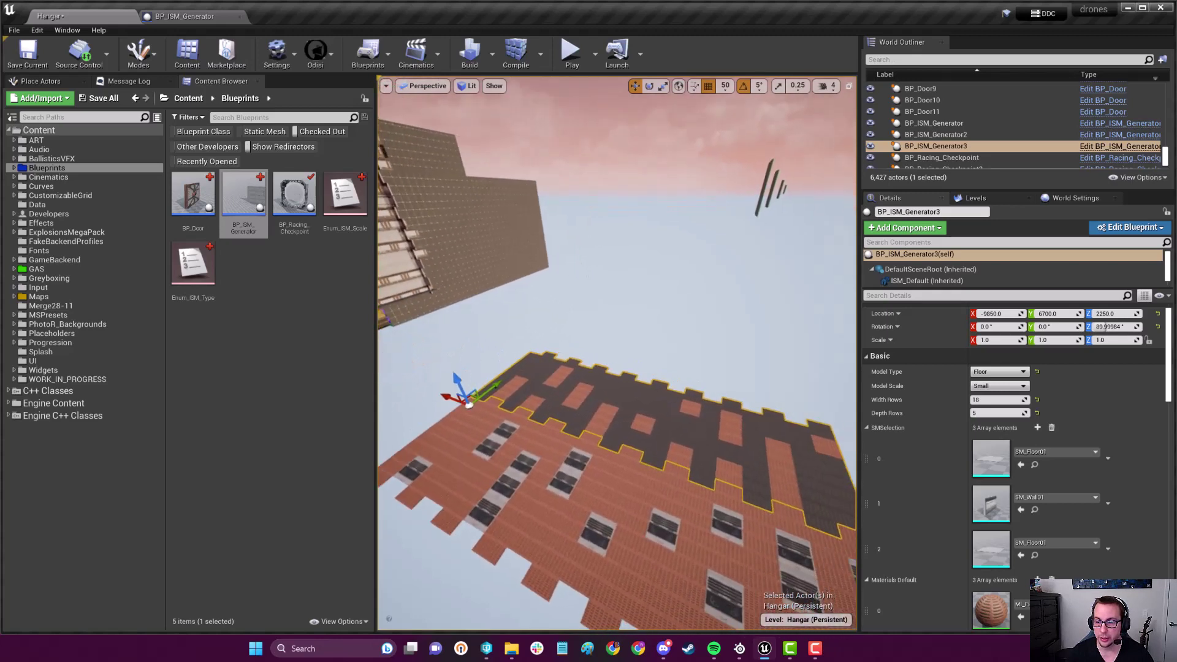
right_drag(846, 400, 846, 400)
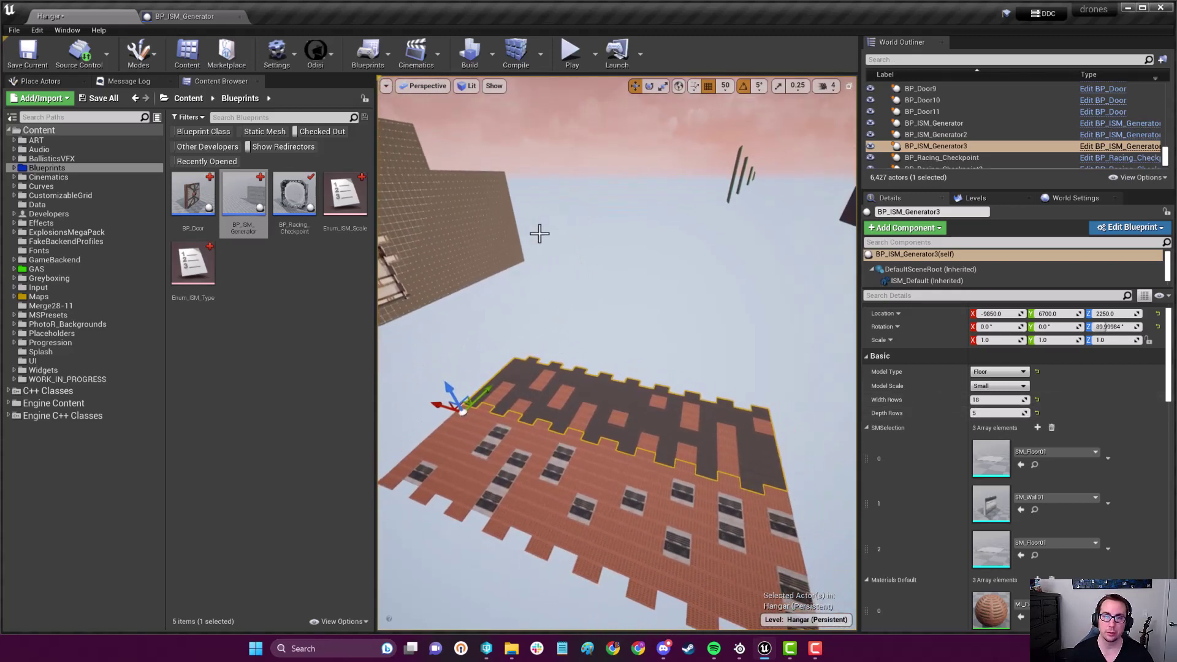
click(184, 16)
click(334, 95)
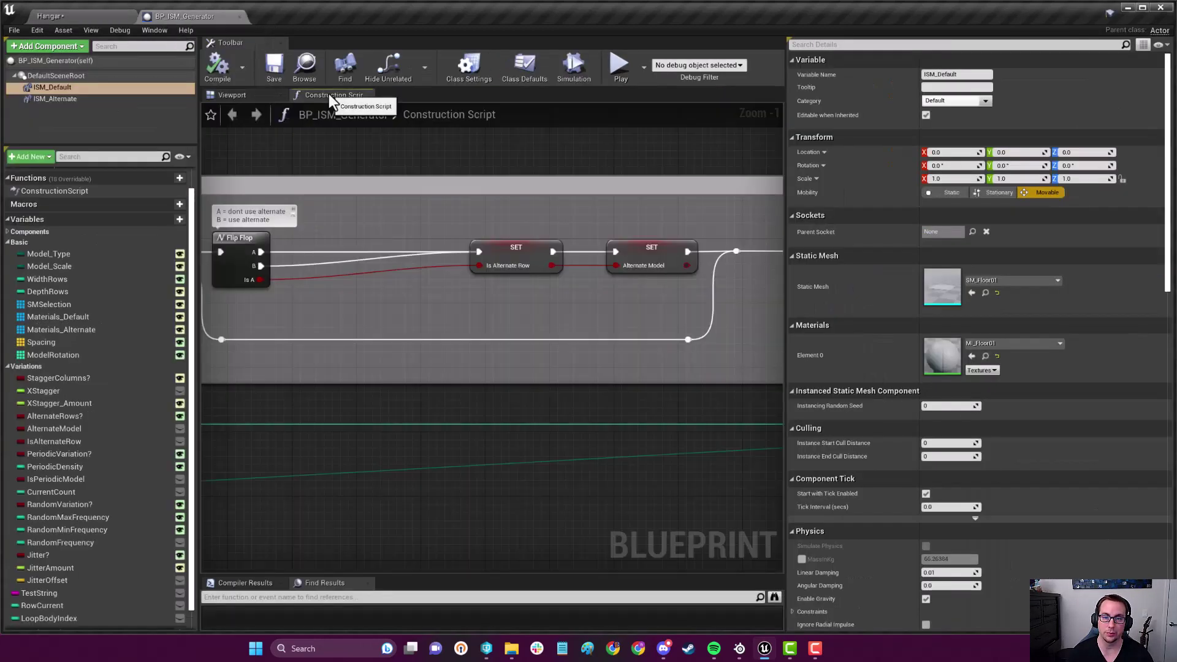
scroll(683, 432, down, 5)
scroll(682, 432, up, 3)
scroll(370, 399, up, 1)
scroll(548, 382, up, 2)
scroll(548, 382, up, 1)
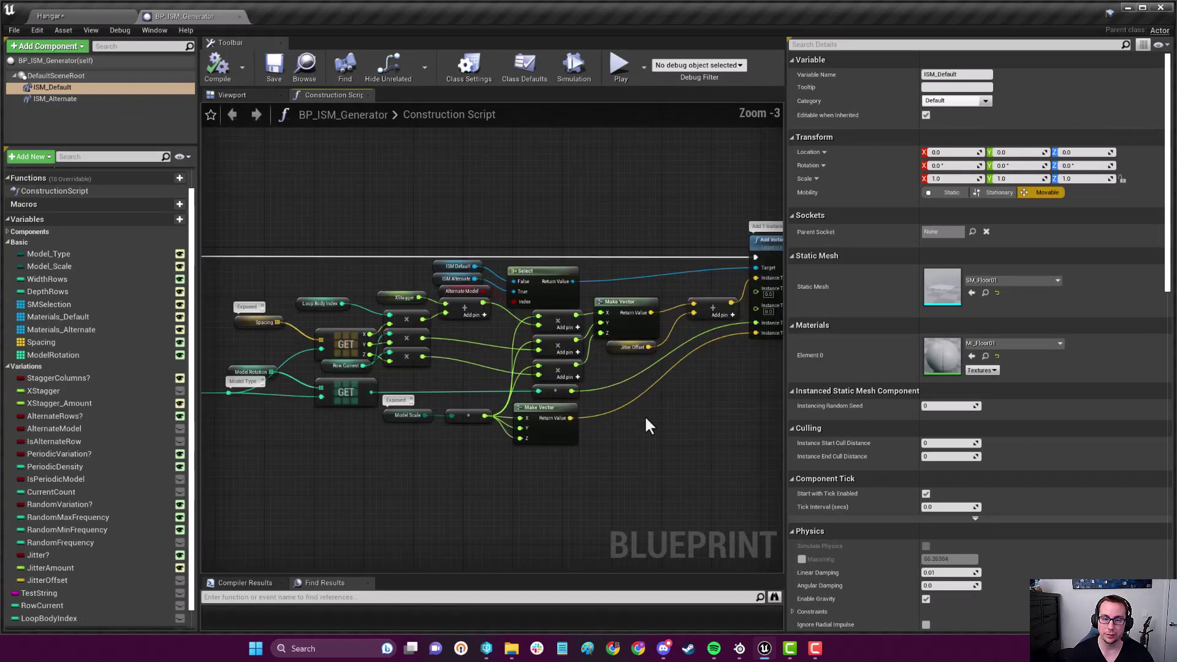
right_drag(647, 421, 482, 438)
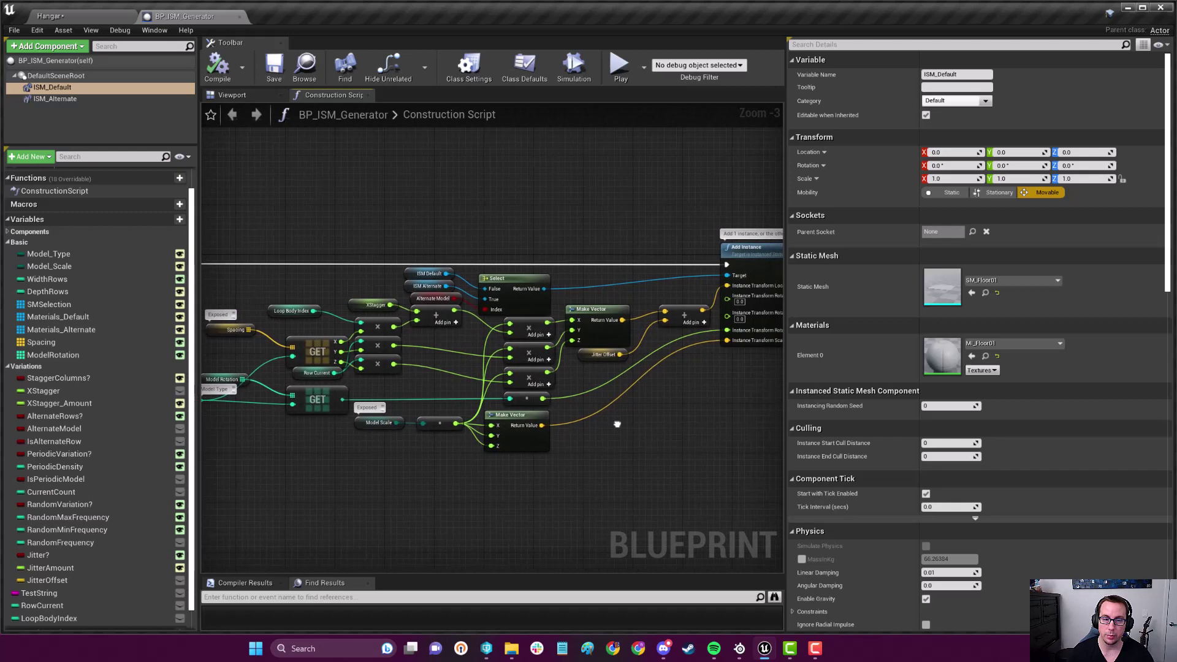
click(88, 17)
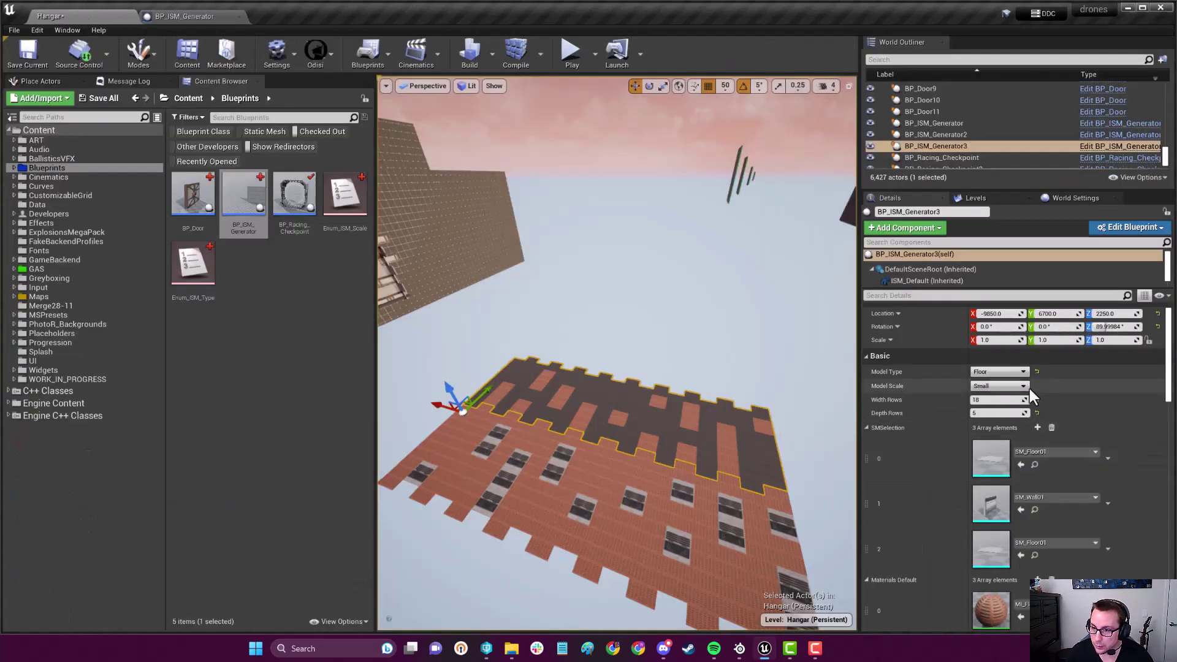
scroll(985, 413, up, 1)
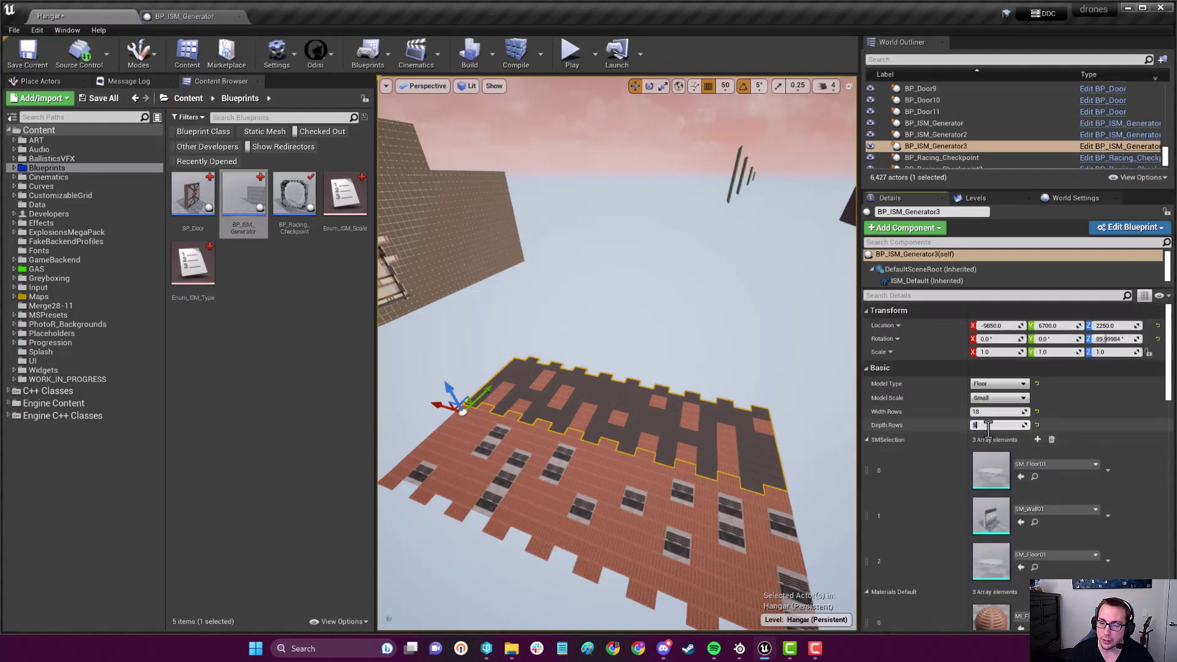
Step: Enter 100 for both Depth Rows and Width Rows, viewing the large square floor grid
double_click(981, 425)
text(1)
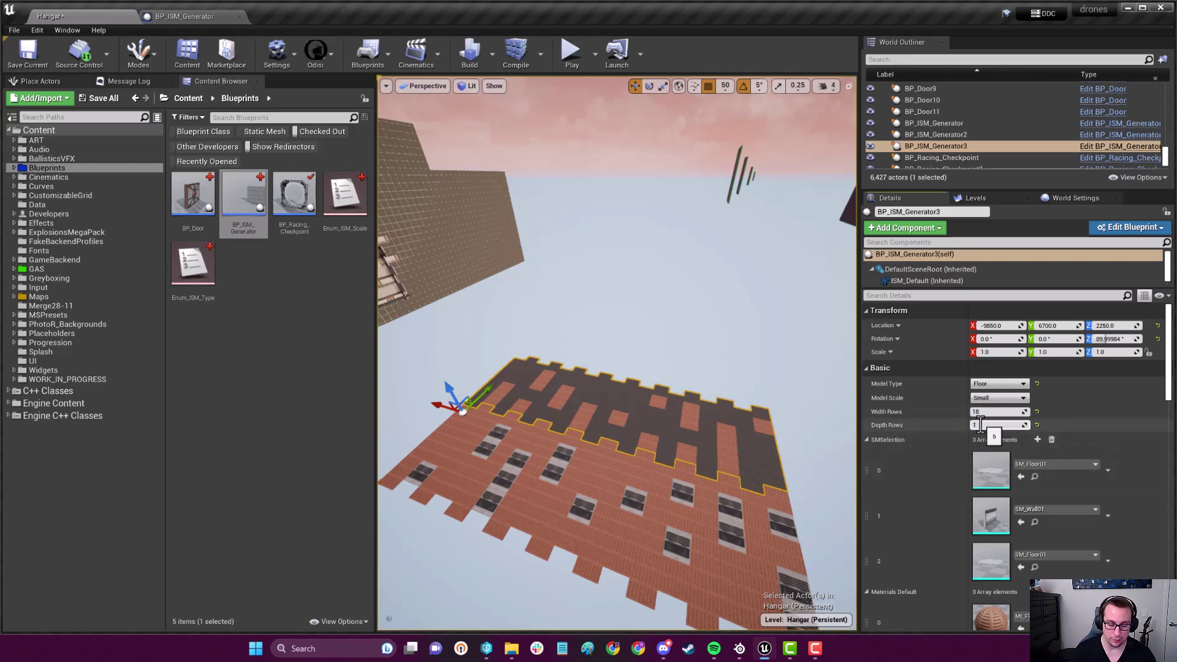
text(0)
key(Return)
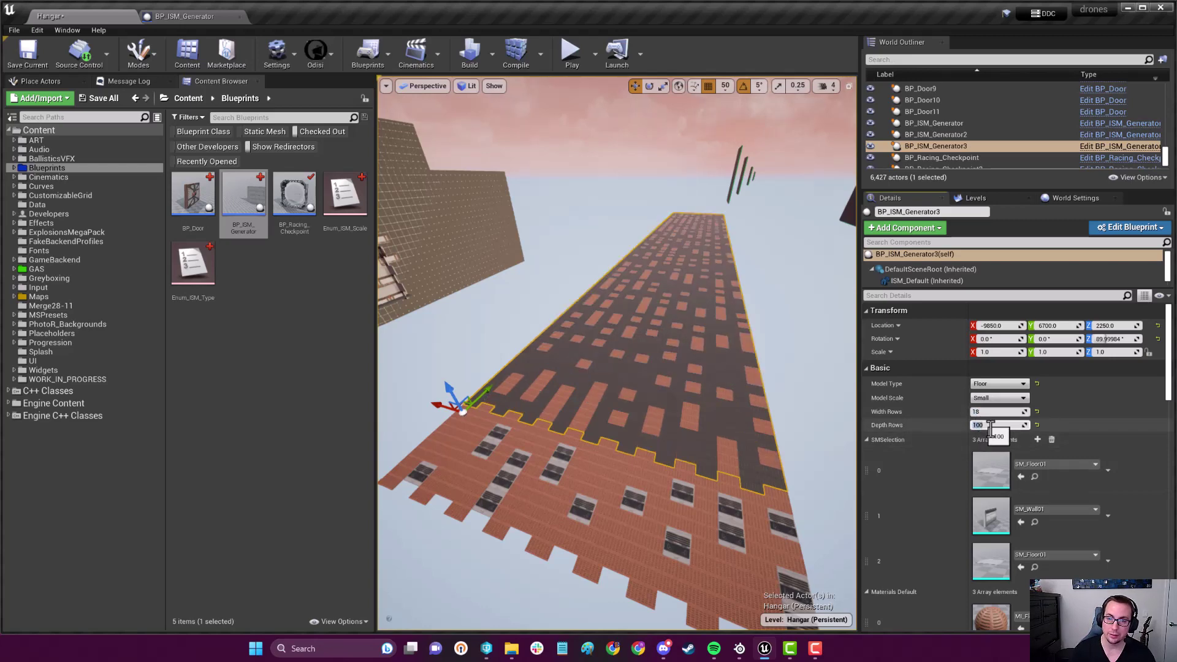
right_drag(694, 389, 694, 389)
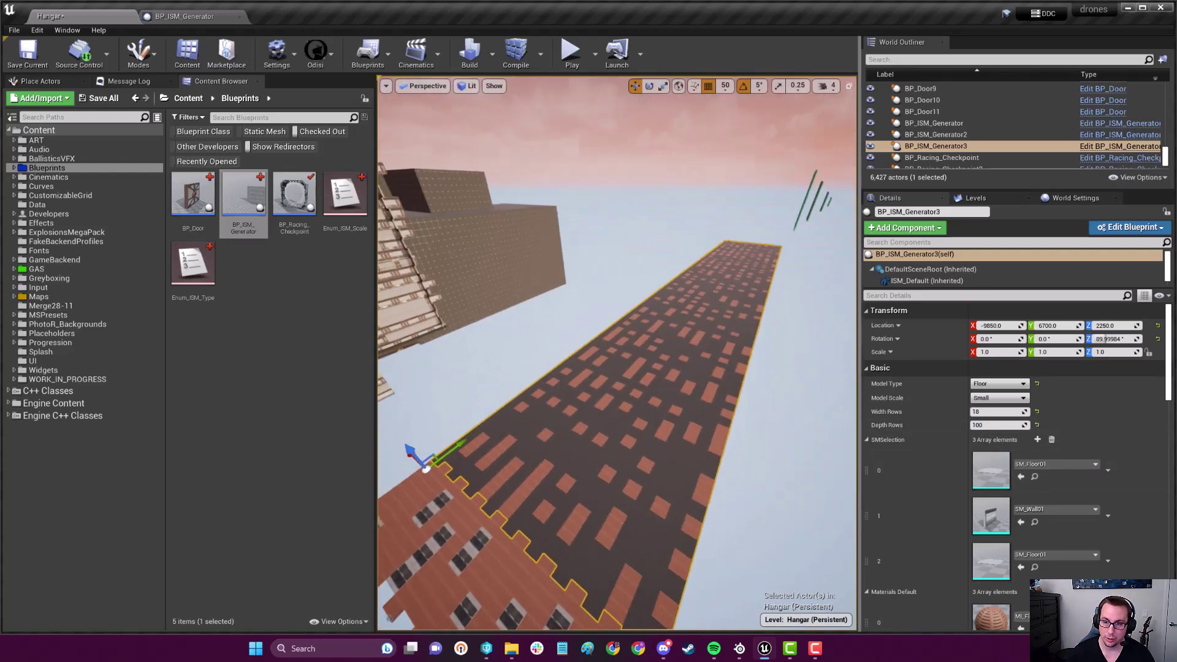
right_drag(693, 389, 694, 389)
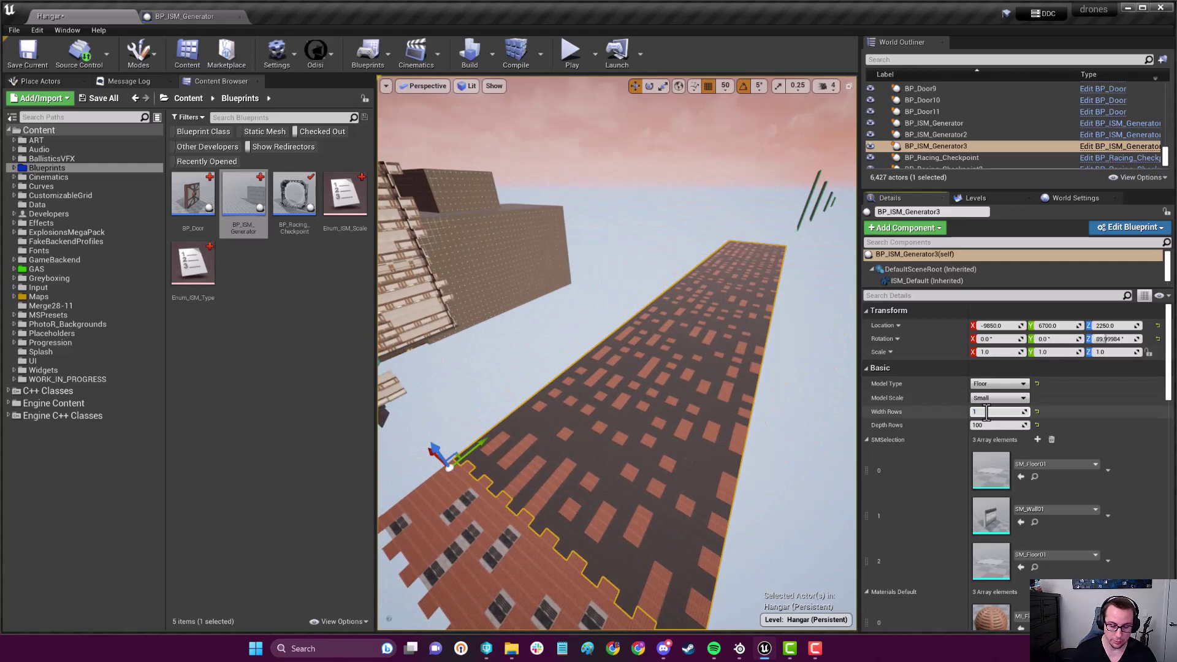
text(00)
key(Return)
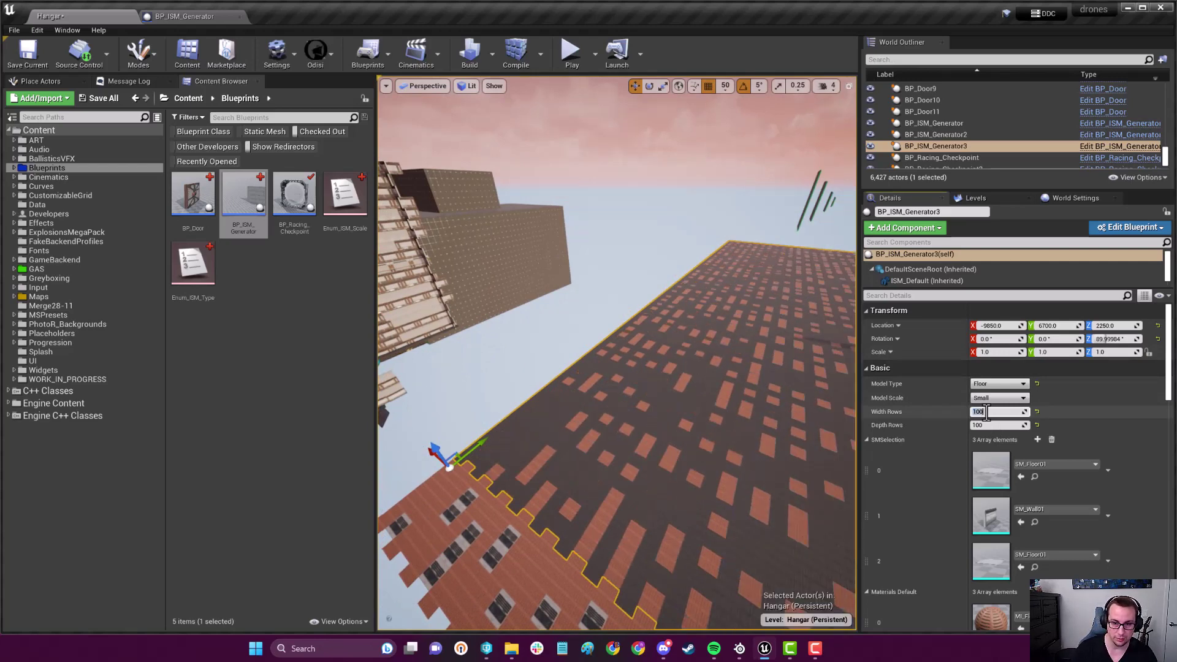
right_drag(693, 388, 693, 388)
scroll(980, 496, down, 3)
scroll(971, 501, down, 2)
scroll(971, 501, down, 2)
scroll(974, 501, down, 2)
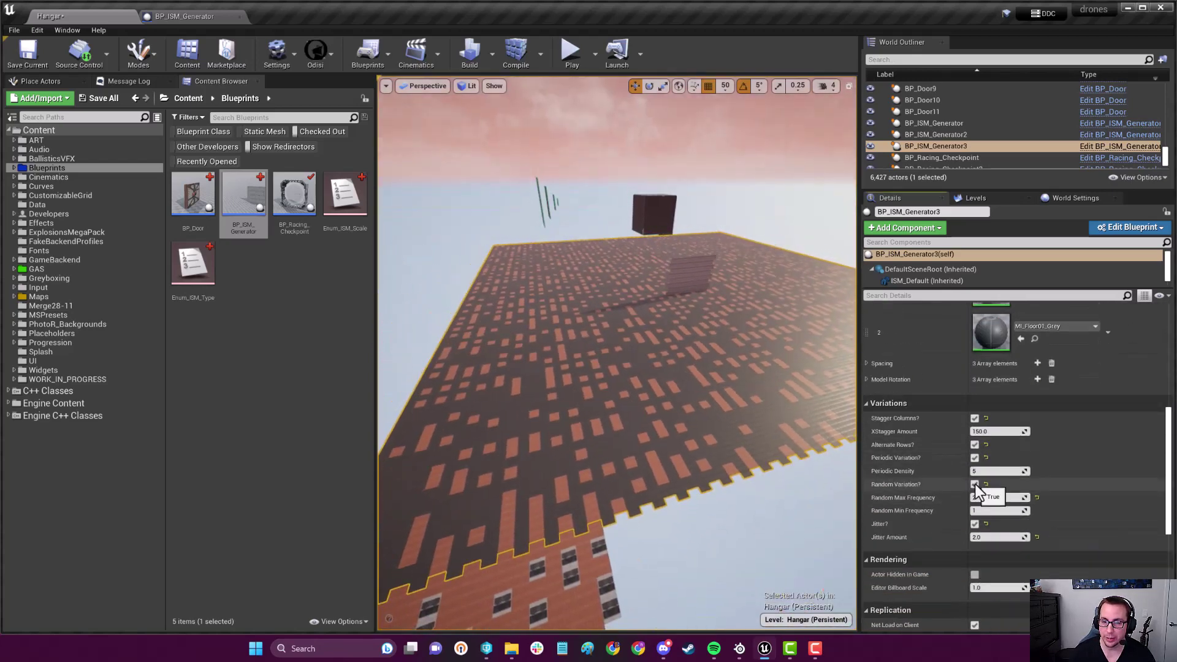
Step: Toggle the floor grid's variation checkboxes, finishing with Alternate Rows off and Periodic, Random and Jitter on
click(975, 485)
right_drag(824, 467, 824, 467)
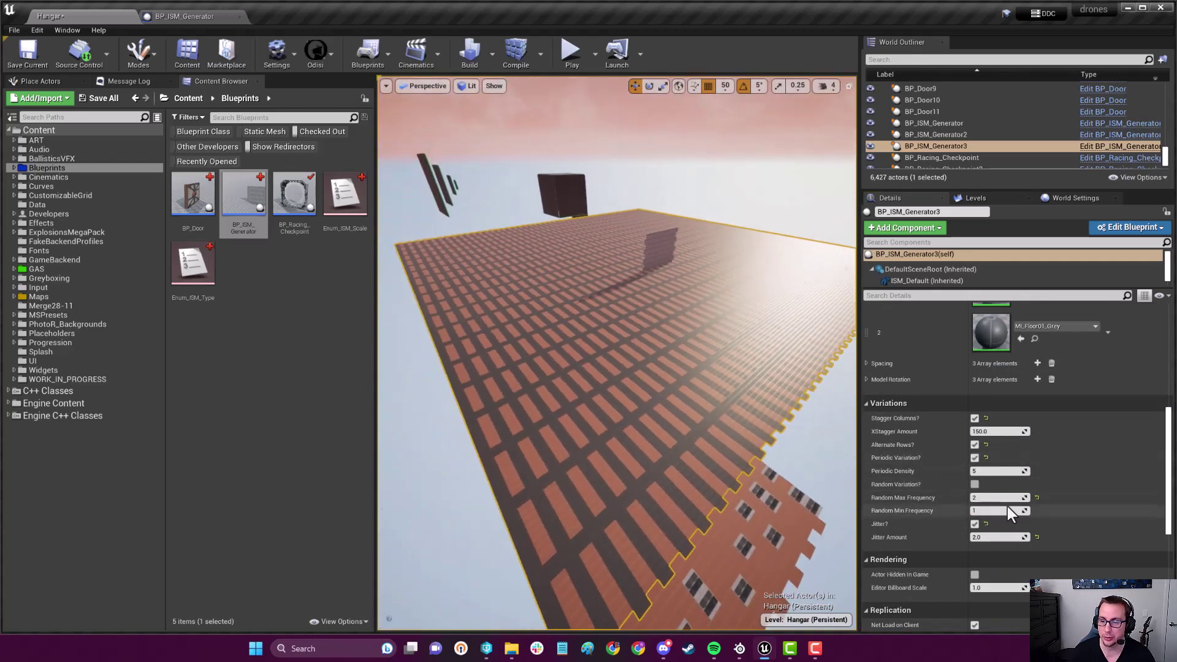
click(976, 524)
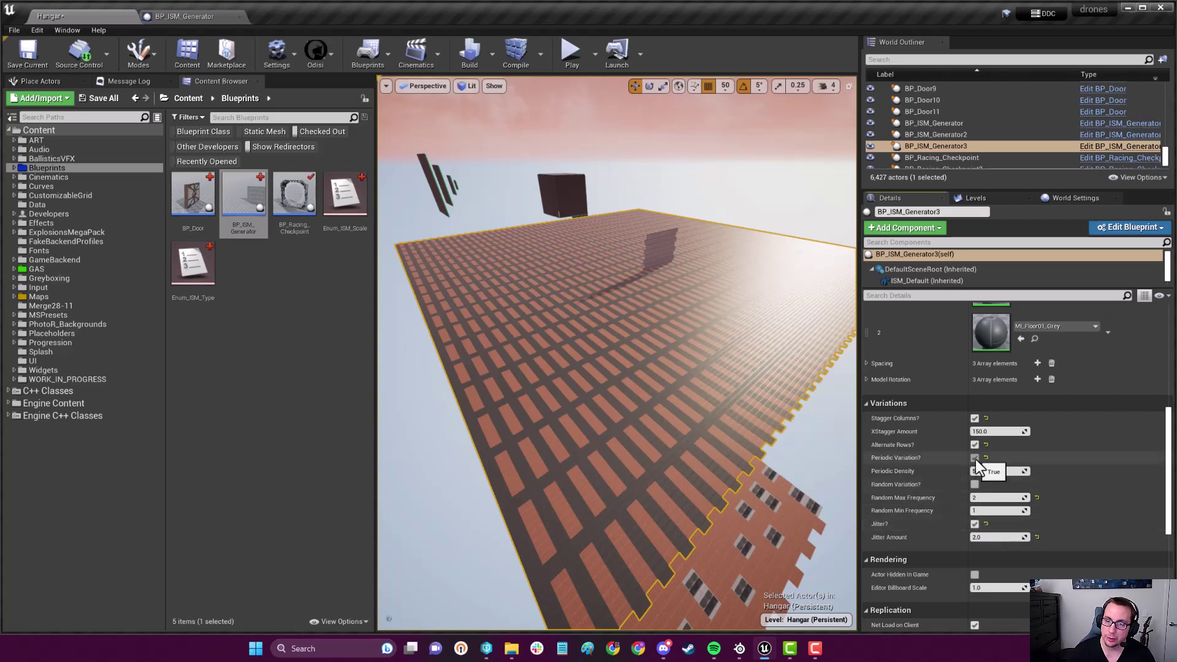
click(976, 459)
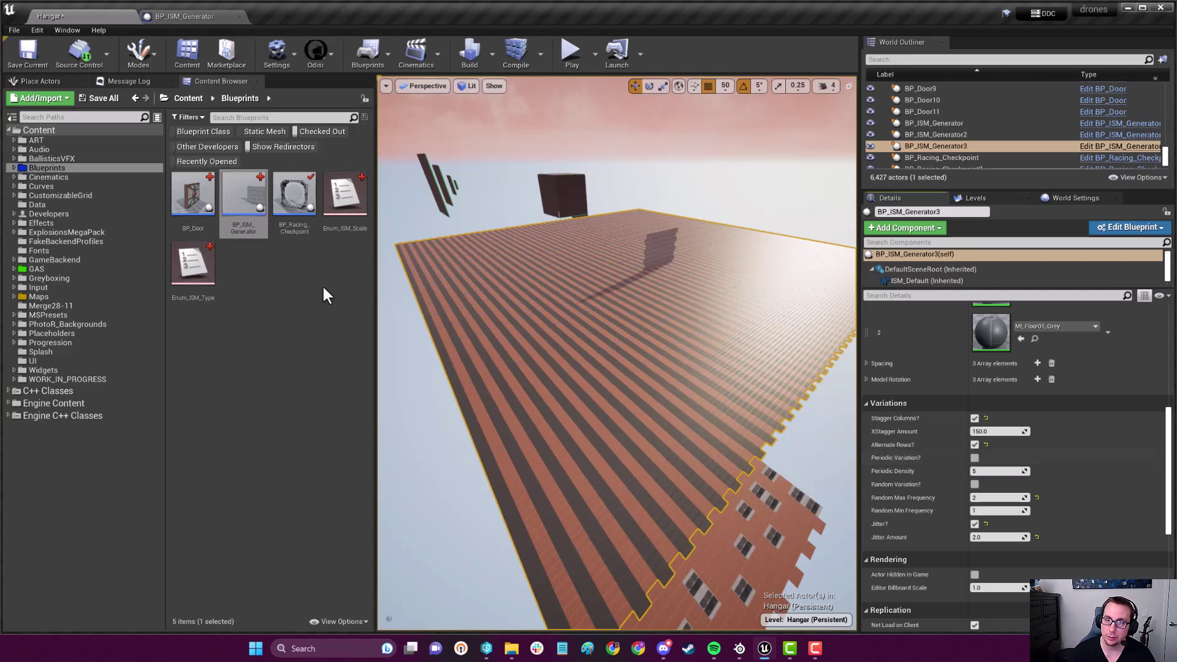
click(975, 445)
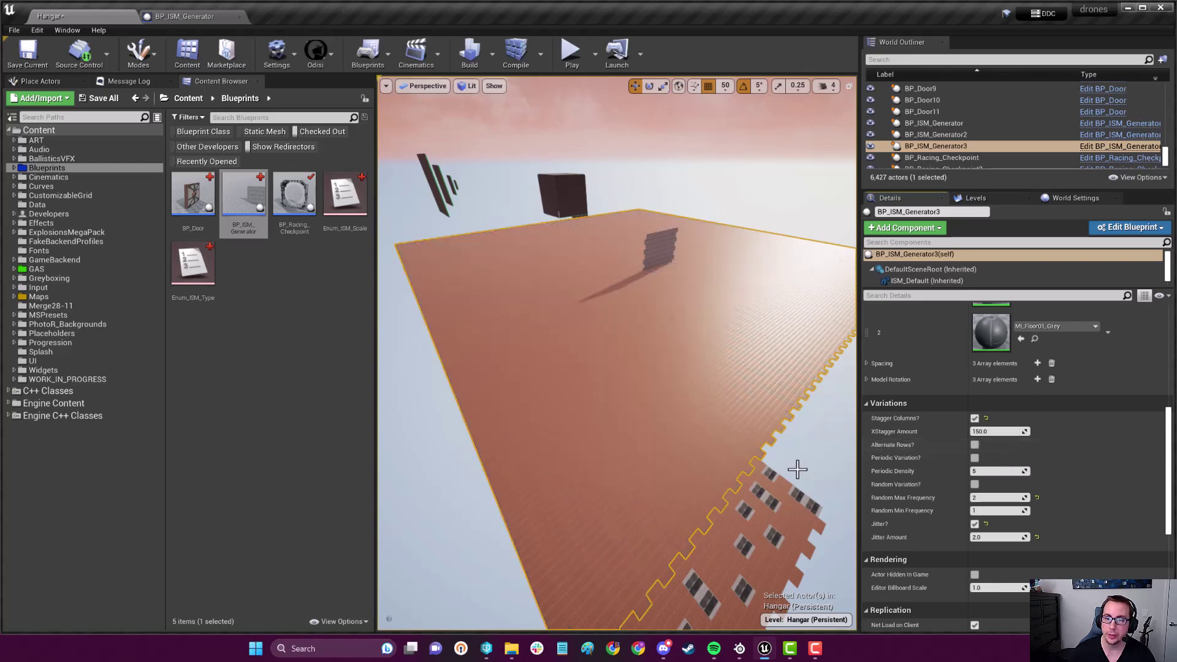
click(976, 458)
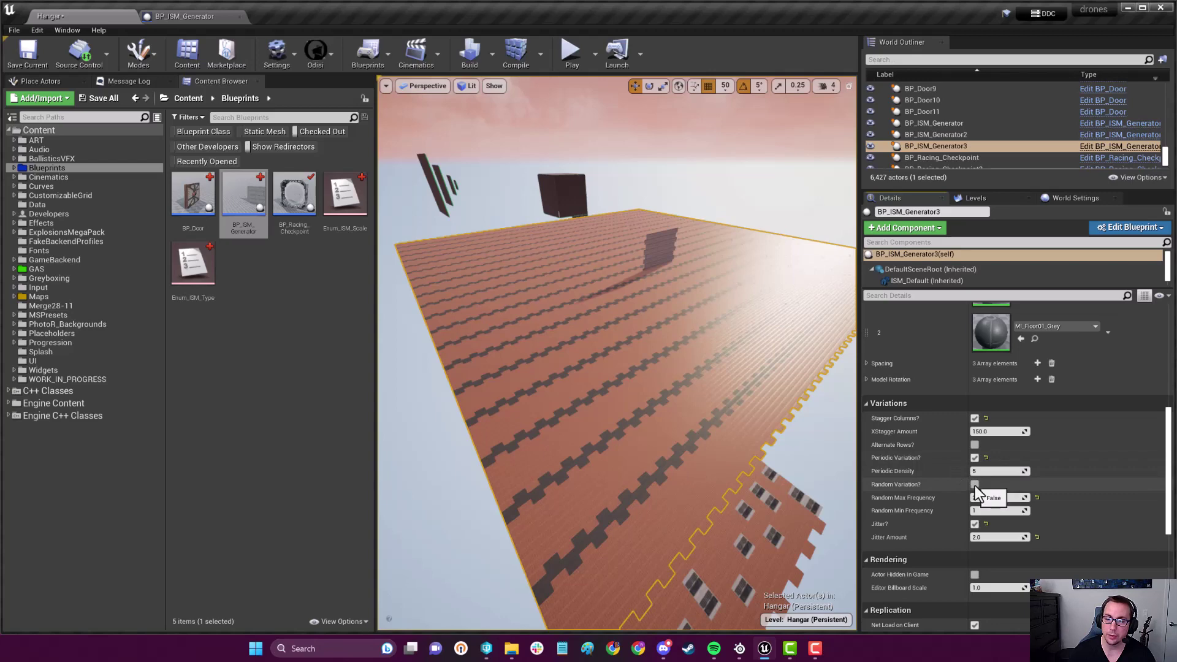
click(976, 485)
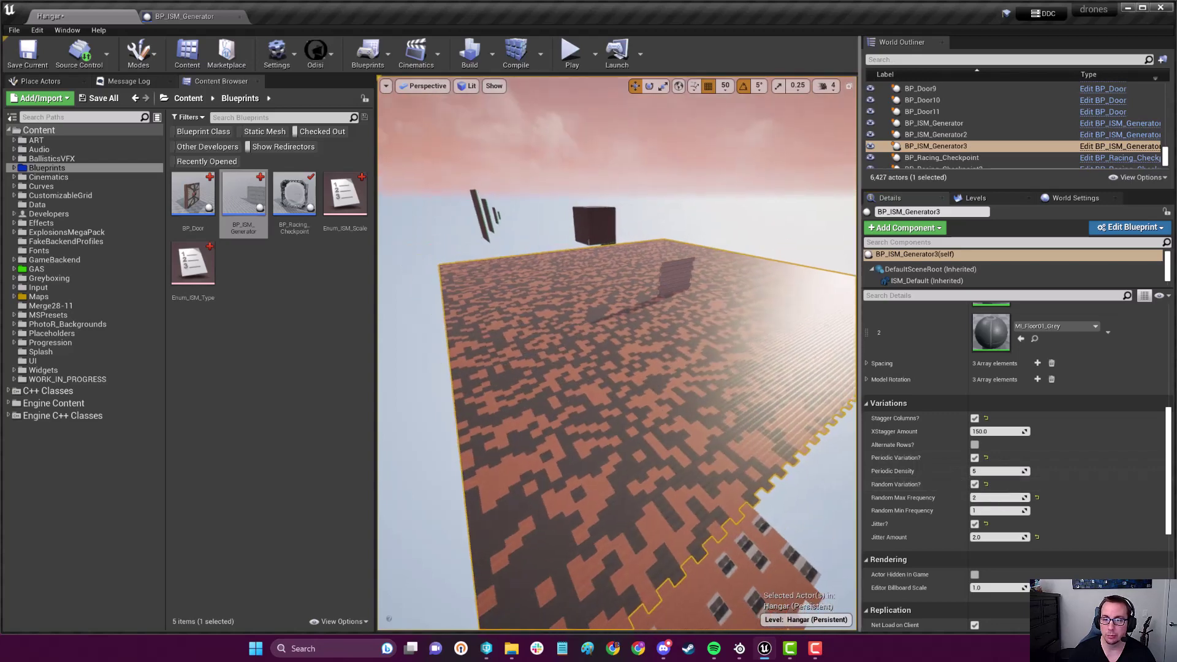
right_drag(617, 350, 589, 350)
scroll(982, 453, up, 5)
scroll(1001, 458, up, 3)
scroll(986, 421, up, 3)
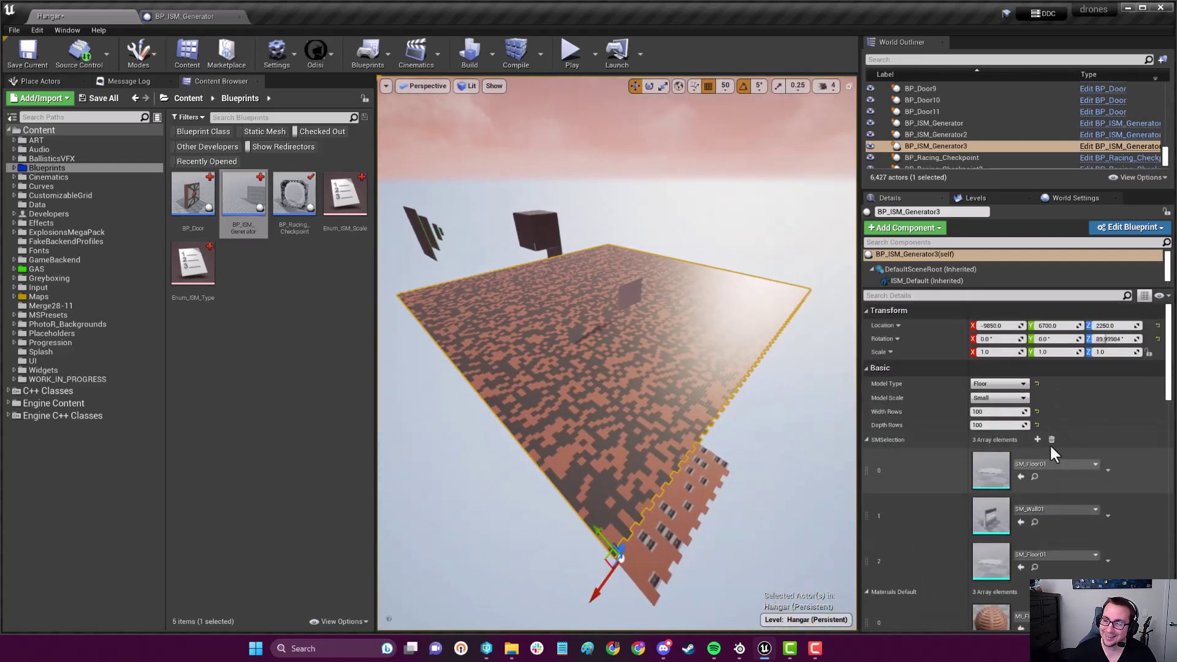
Step: Switch BP_ISM_Generator3's Model Type from Floor to Wall, raising the 100-by-100 panel wall
click(1014, 385)
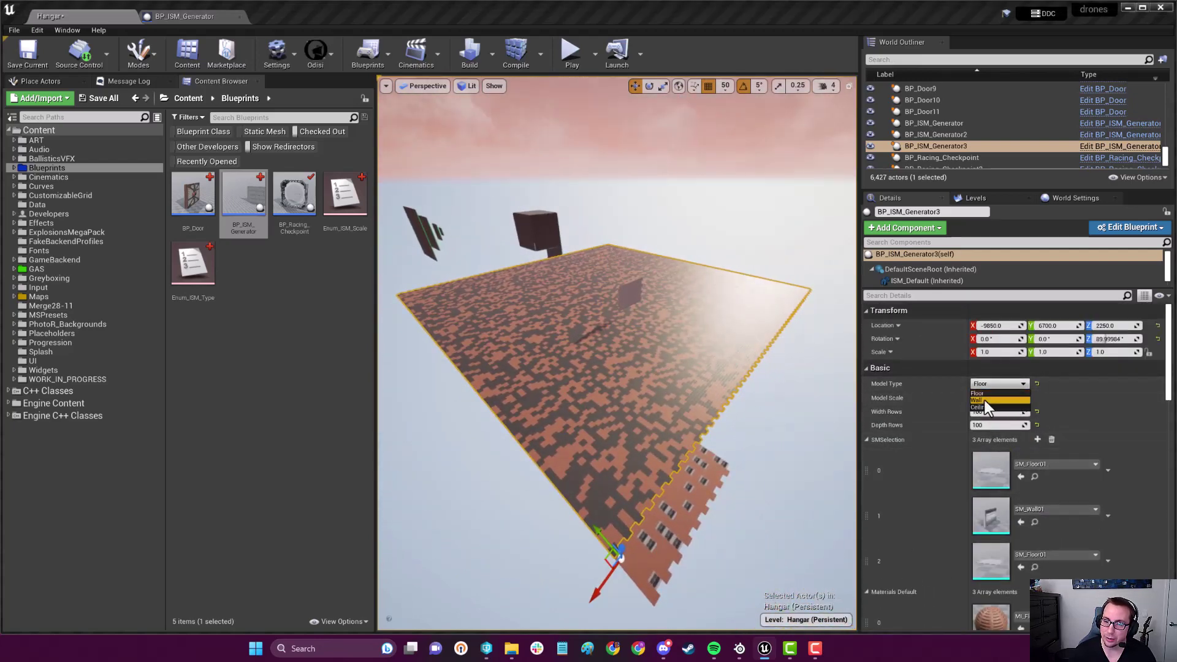
click(985, 401)
right_drag(617, 350, 616, 349)
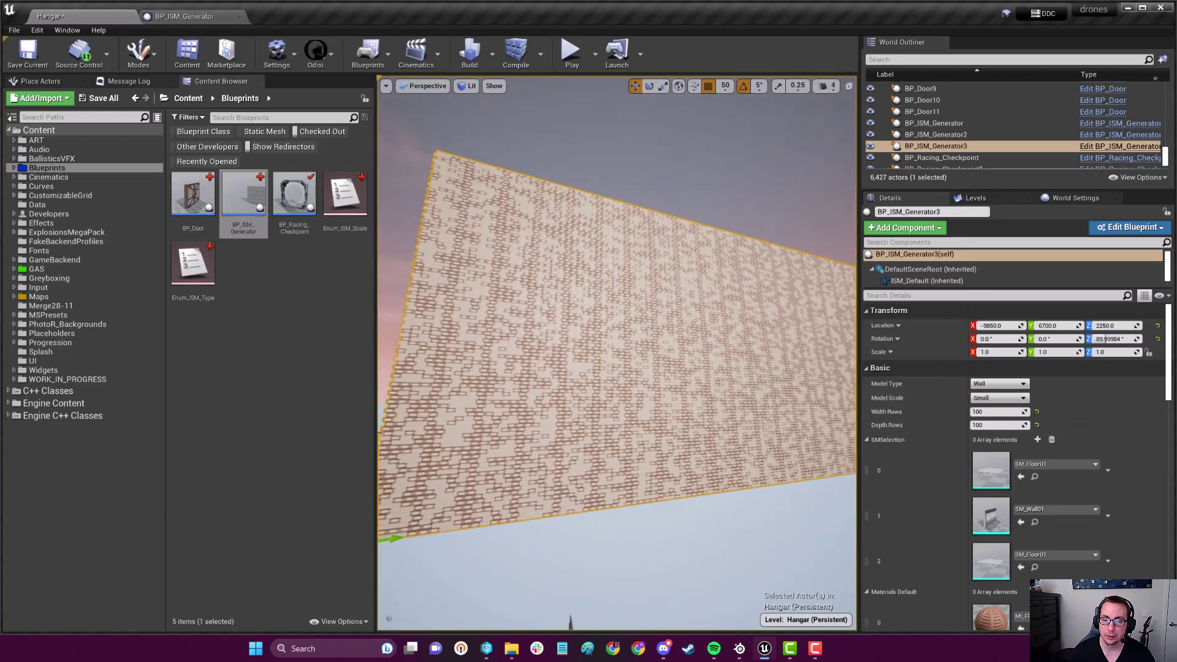
Step: Enable Show FPS in the viewport options and turn to face the generated wall
click(386, 85)
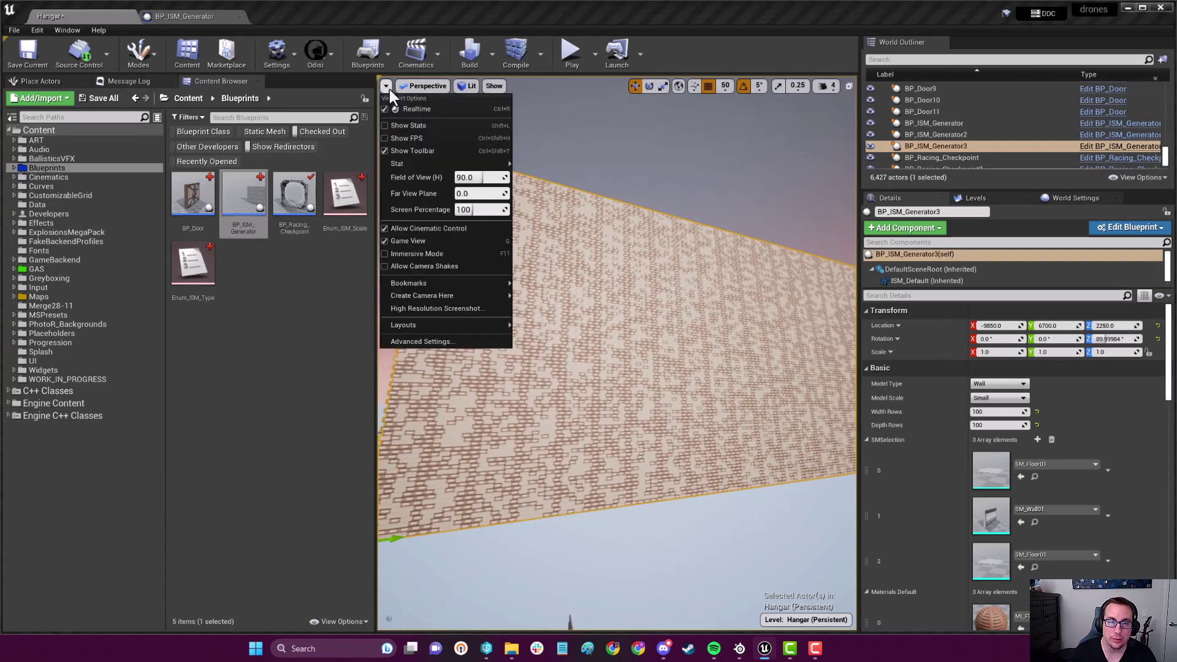
click(406, 137)
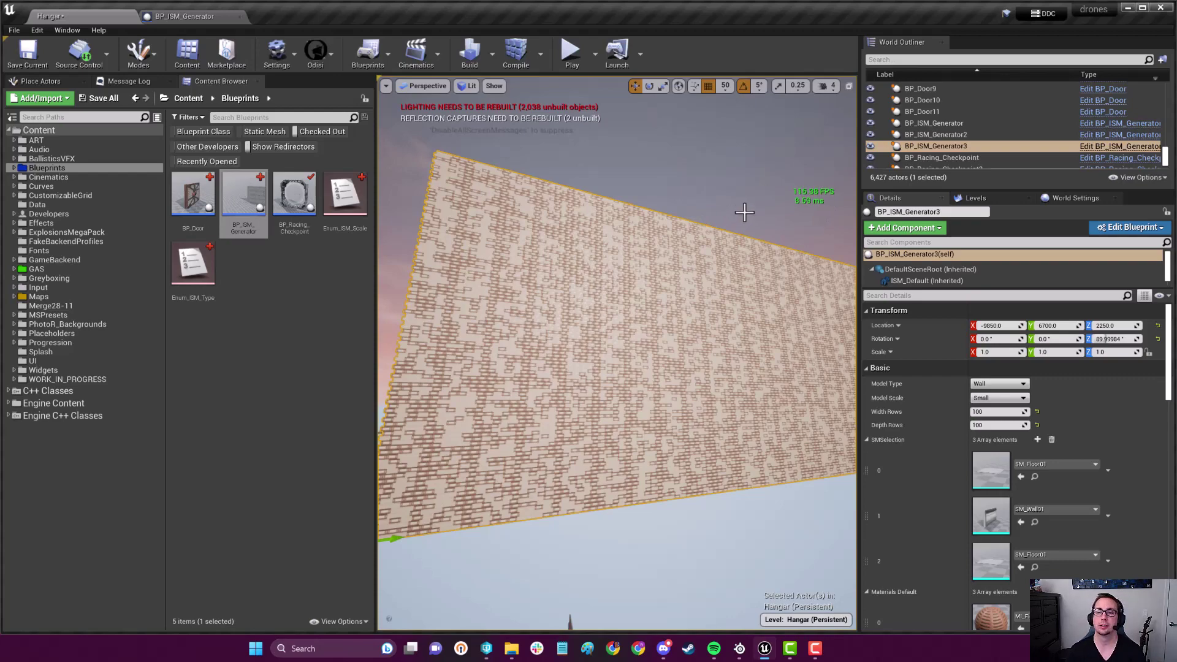
mouse_move(738, 212)
right_down()
mouse_move(589, 276)
mouse_move(644, 303)
mouse_move(626, 294)
right_up()
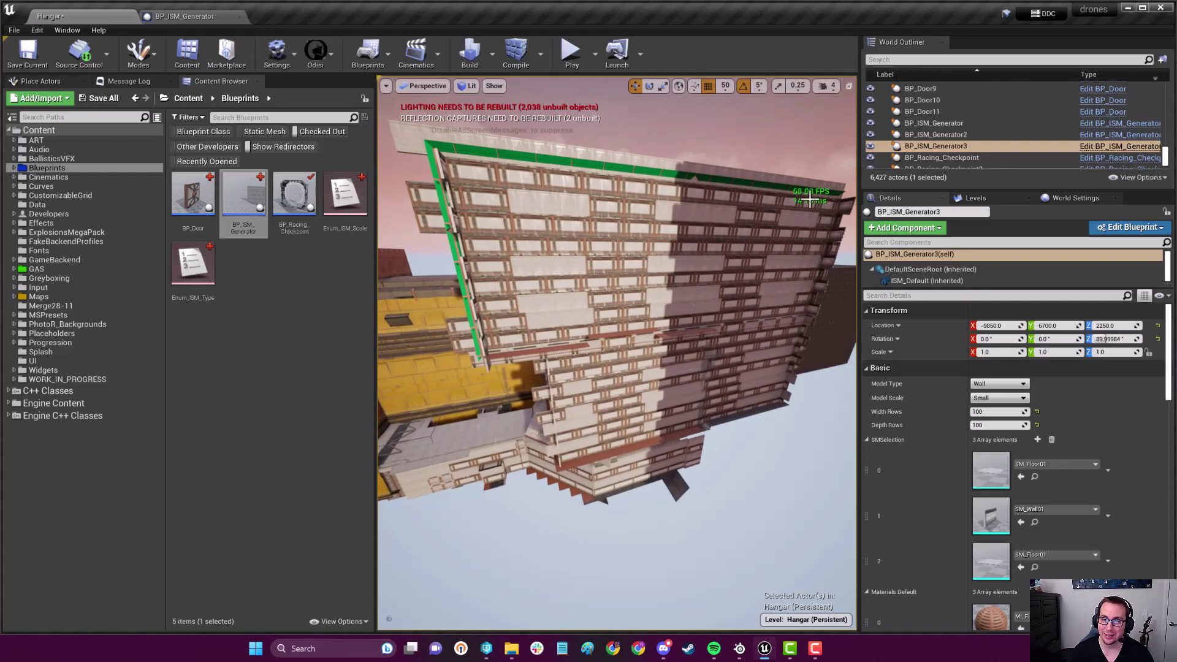
Step: Fly past the wall into the hangar interior and select the stair piece SM_Stairs74
mouse_move(750, 241)
right_down()
mouse_move(719, 284)
mouse_move(717, 319)
right_up()
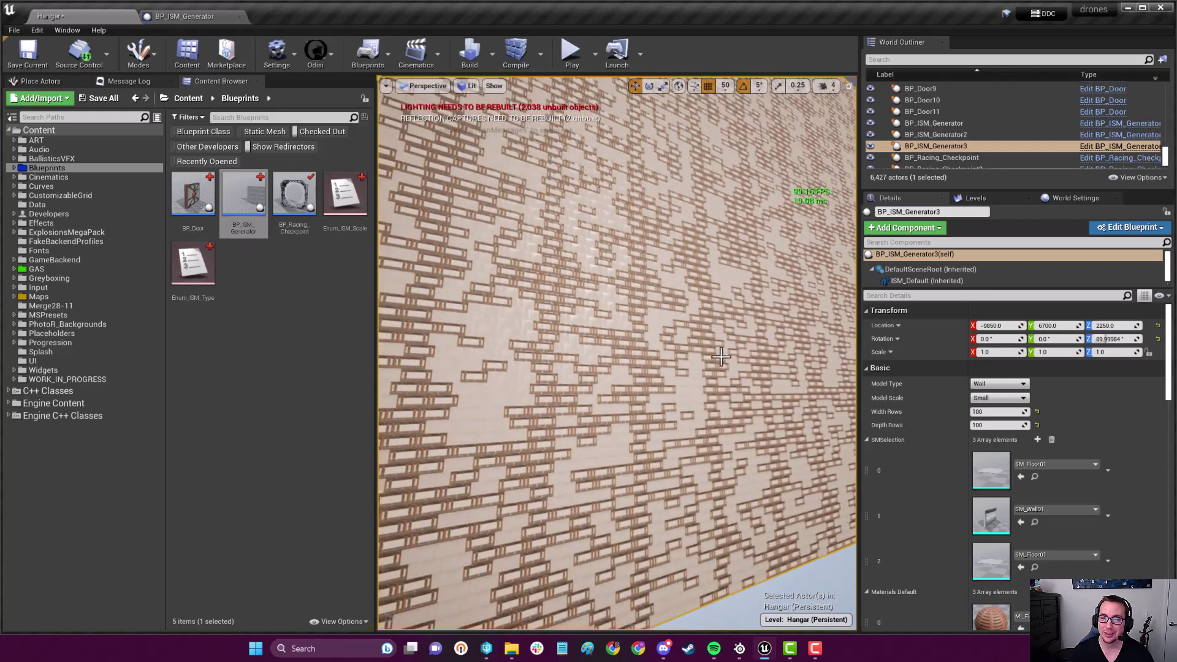
mouse_move(711, 373)
right_down()
mouse_move(714, 391)
mouse_move(741, 409)
mouse_move(735, 417)
right_up()
right_drag(556, 406, 557, 406)
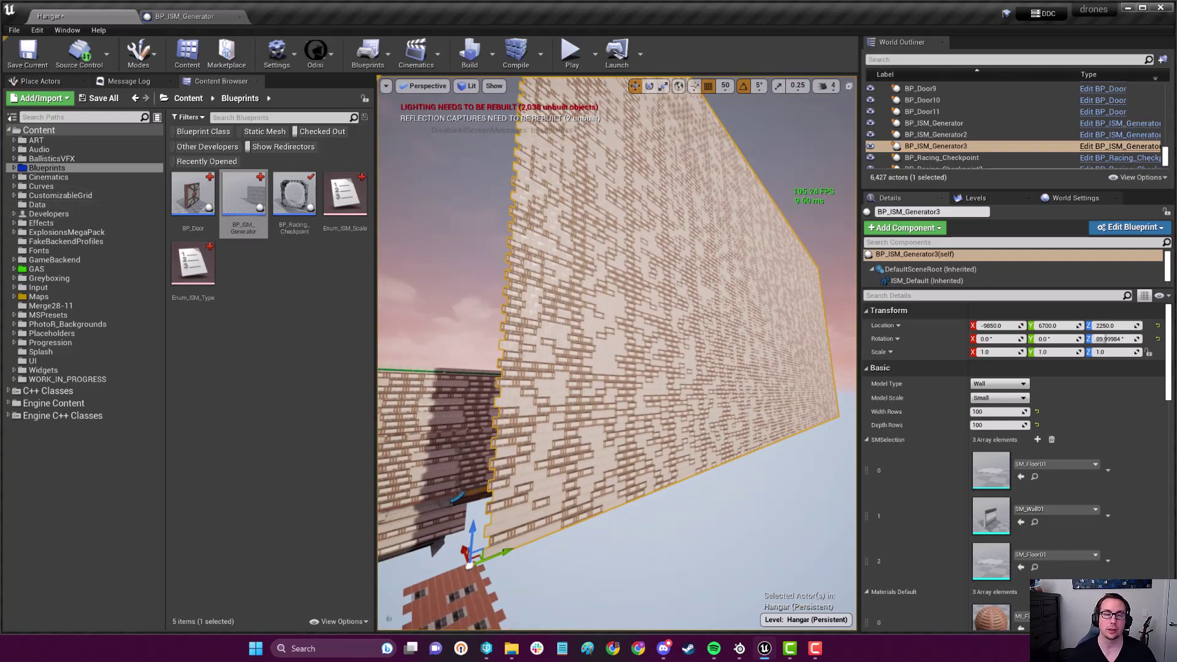
right_drag(617, 368, 617, 368)
right_drag(689, 367, 643, 383)
click(689, 366)
Step: Select a large hangar pillar and all matching ones with Shift+E, confirming 70 pillars
click(735, 400)
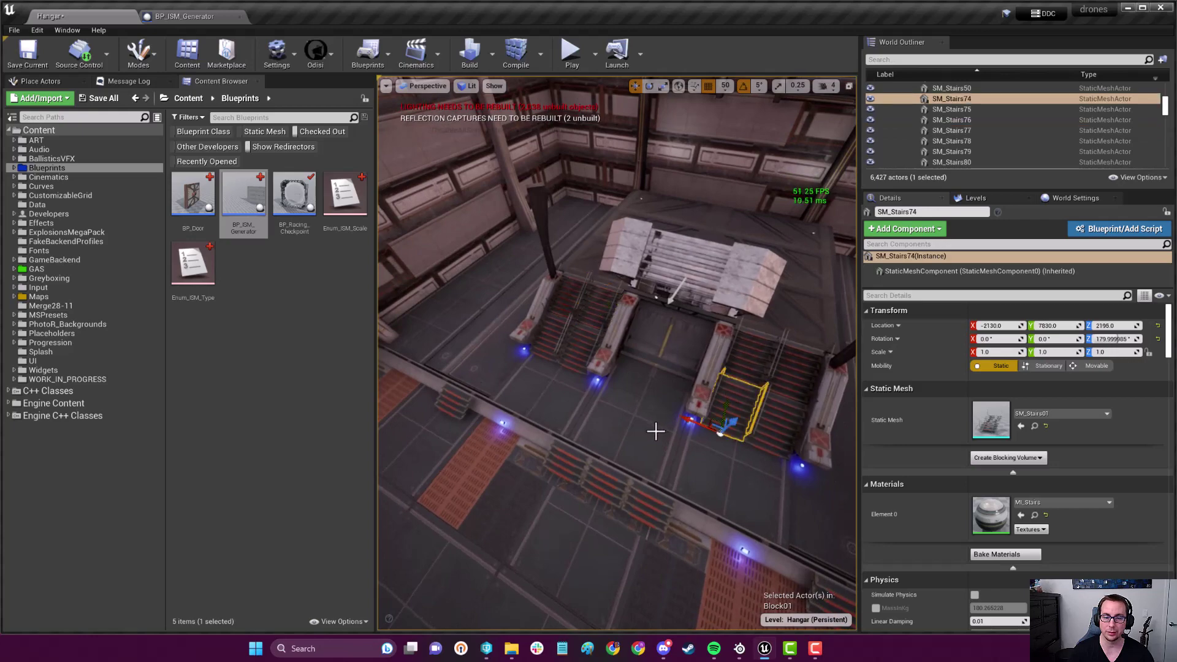
right_drag(655, 430, 655, 431)
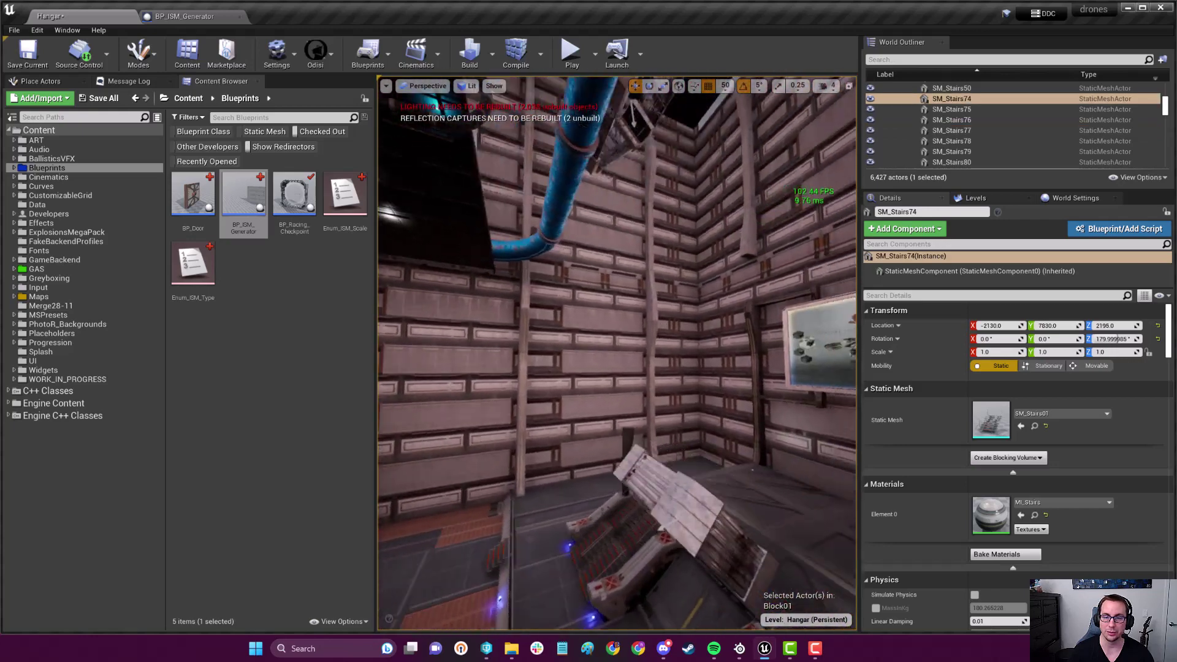
right_drag(599, 334, 598, 334)
click(599, 345)
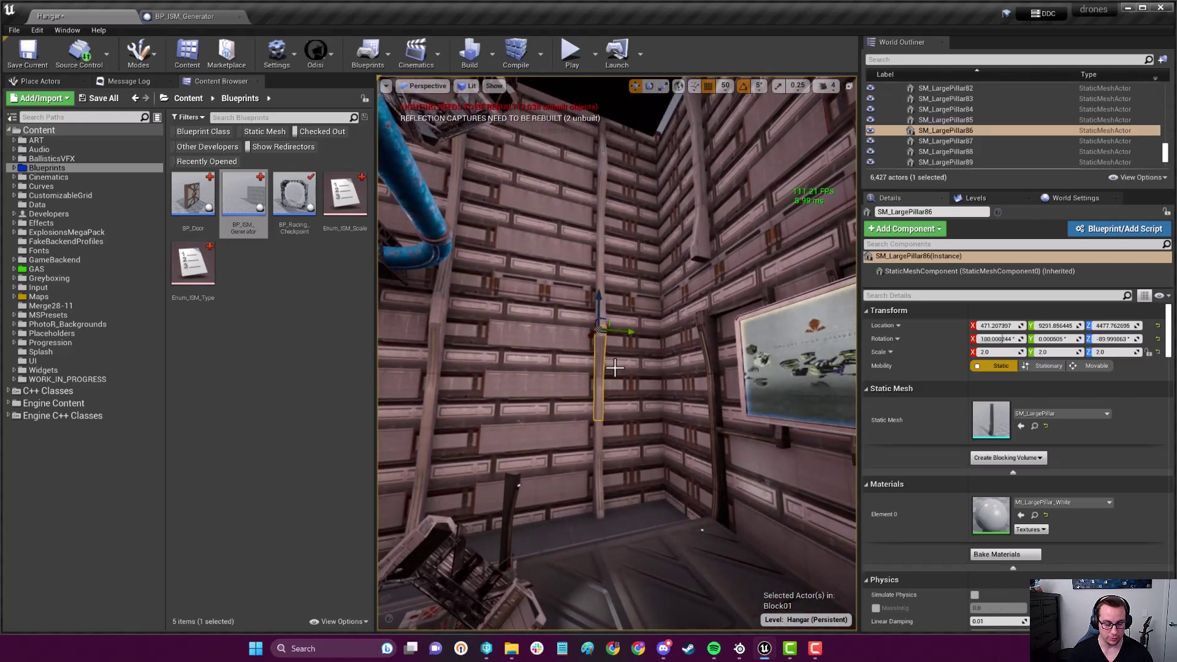
key(shift+e)
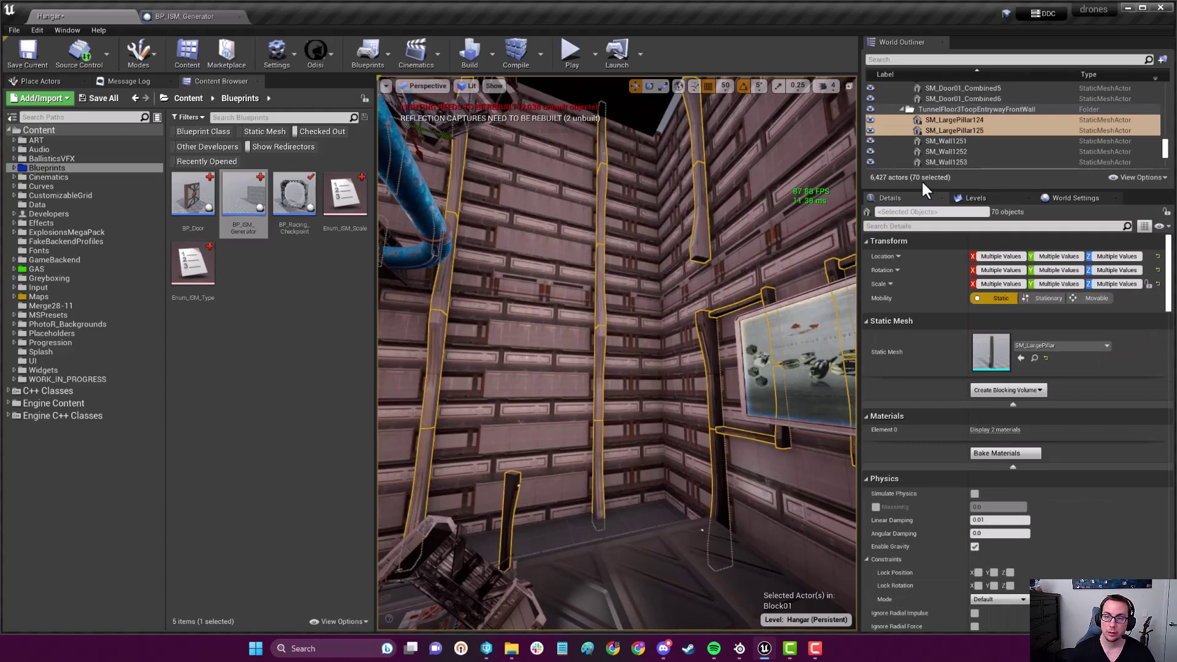
Step: Select all 1,638 matching floor pieces, then fly back out to the wall and deselect
right_drag(755, 231, 755, 231)
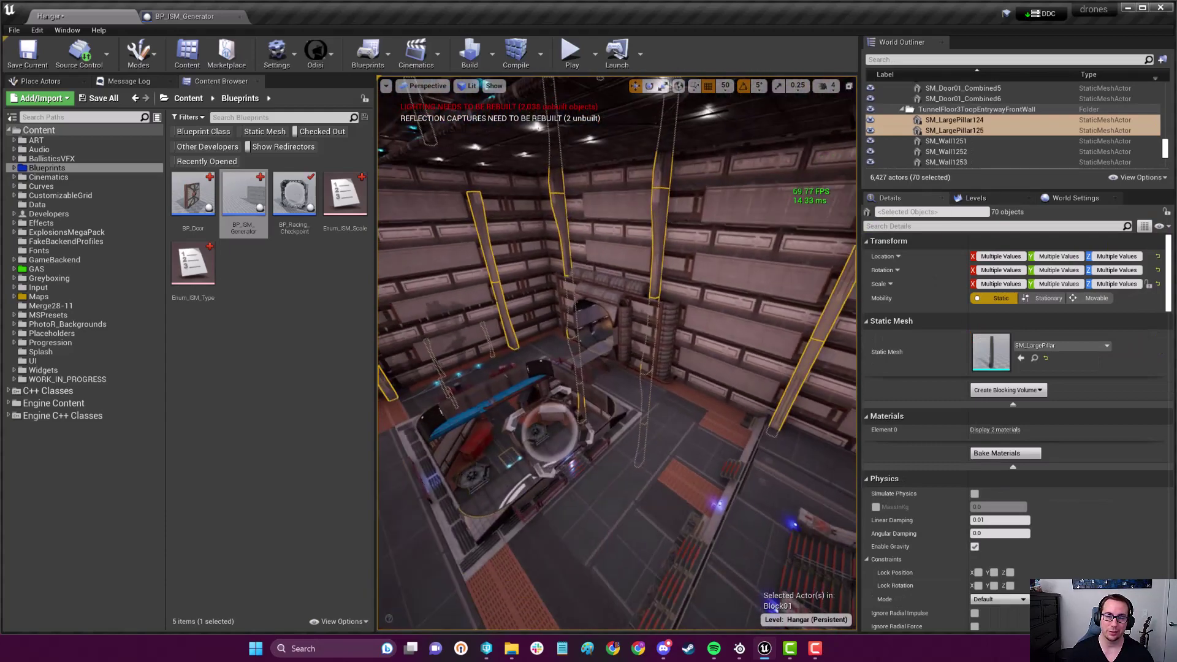
right_drag(675, 359, 675, 359)
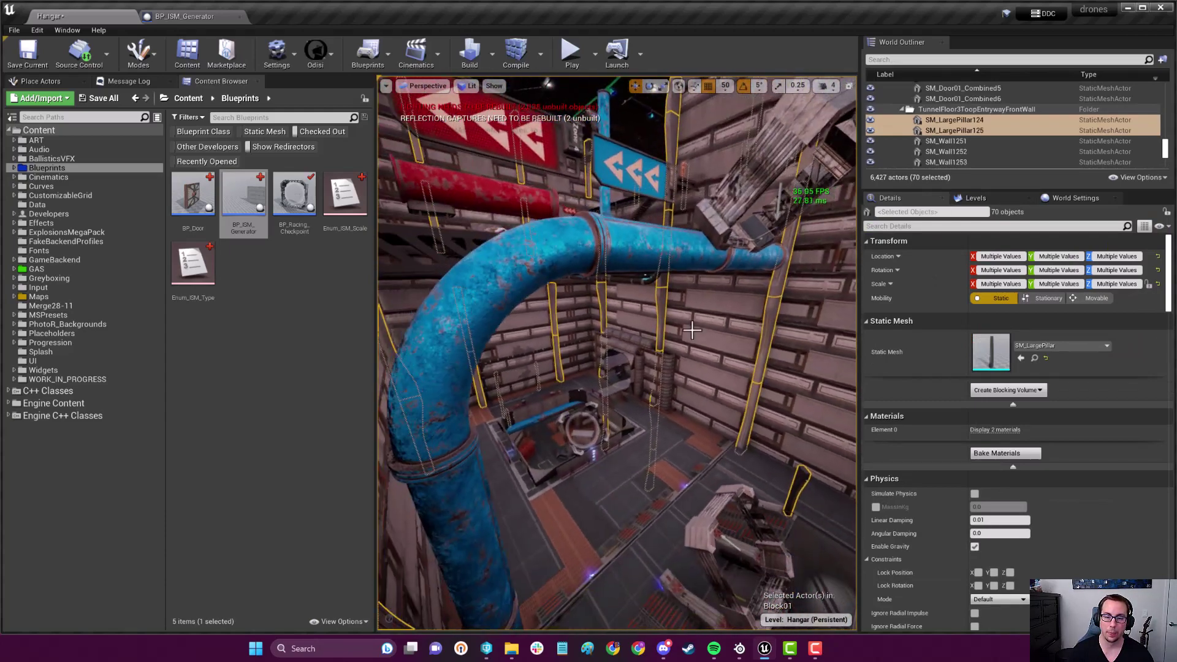
click(555, 512)
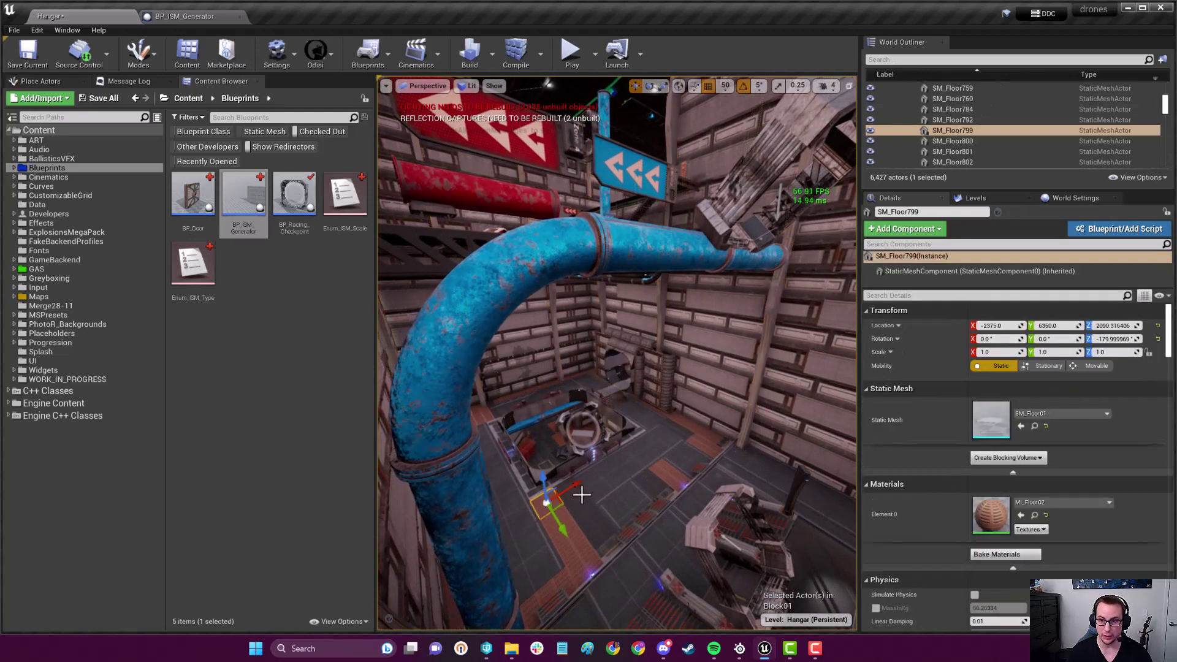
key(shift+e)
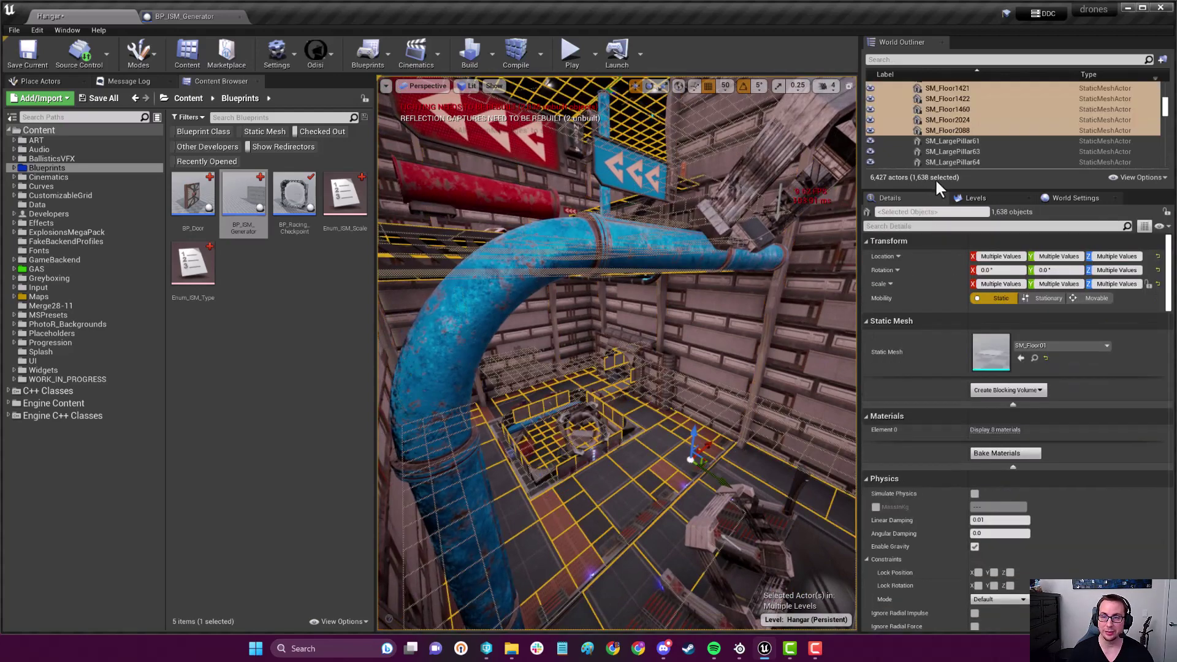
mouse_move(633, 418)
right_down()
mouse_move(576, 430)
mouse_move(606, 435)
right_up()
key(Escape)
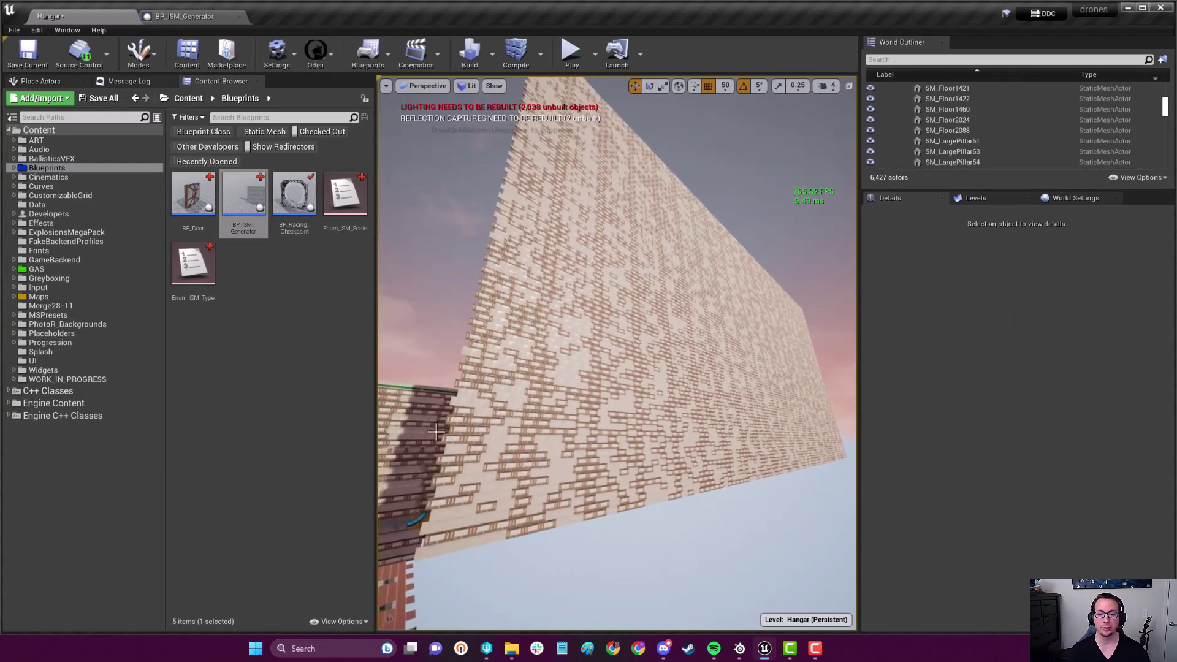
right_drag(617, 500, 600, 453)
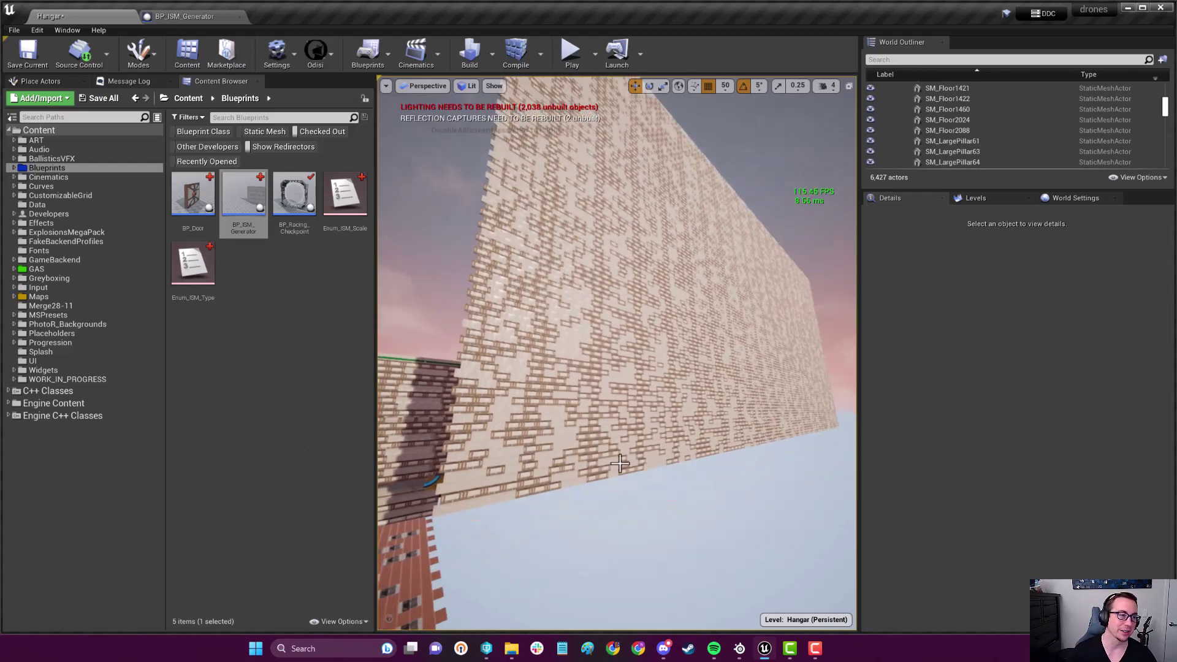